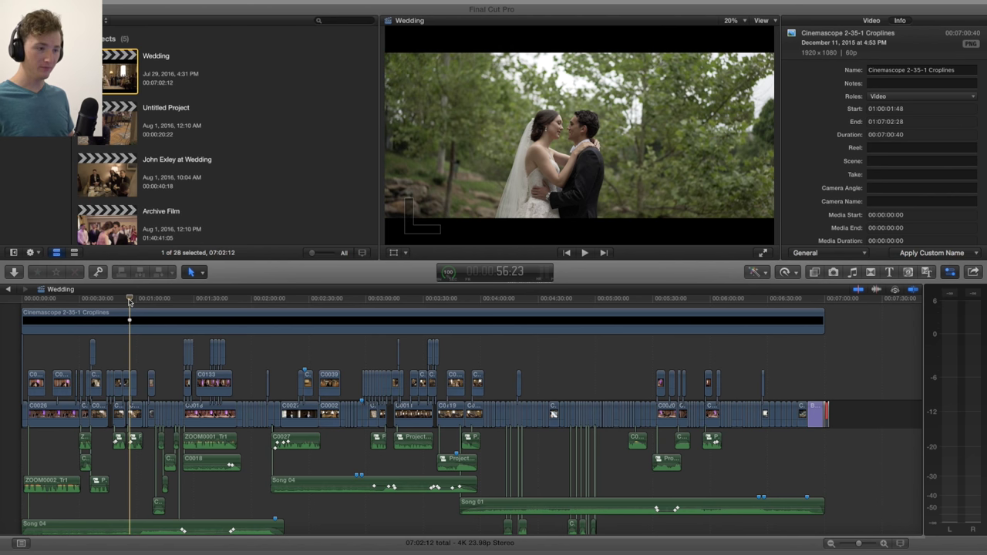
# Step: Zoom the Wedding timeline into its first minute, around the opening hotel shot
pyautogui.moveTo(129, 299); pyautogui.dragTo(19, 299)
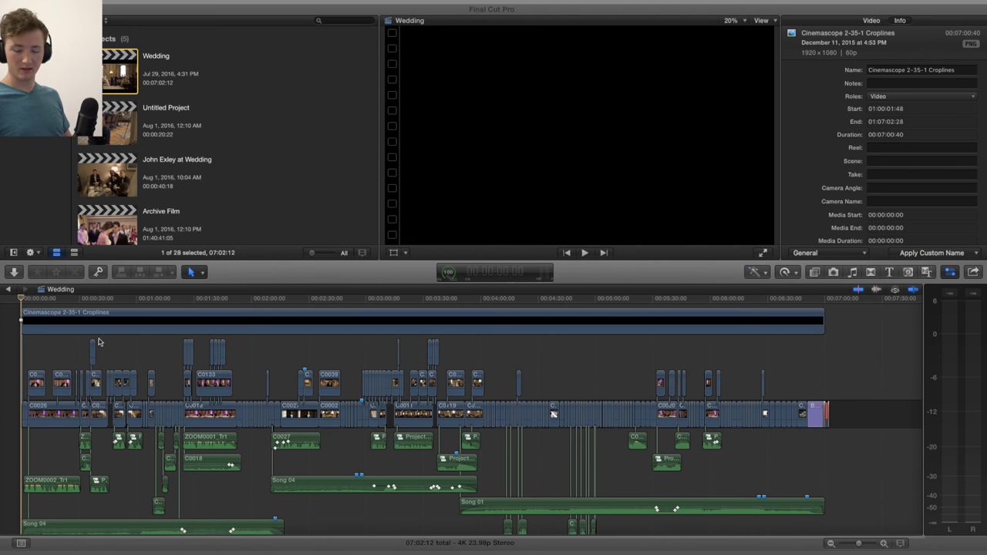
pyautogui.moveTo(167, 352); pyautogui.dragTo(23, 390)
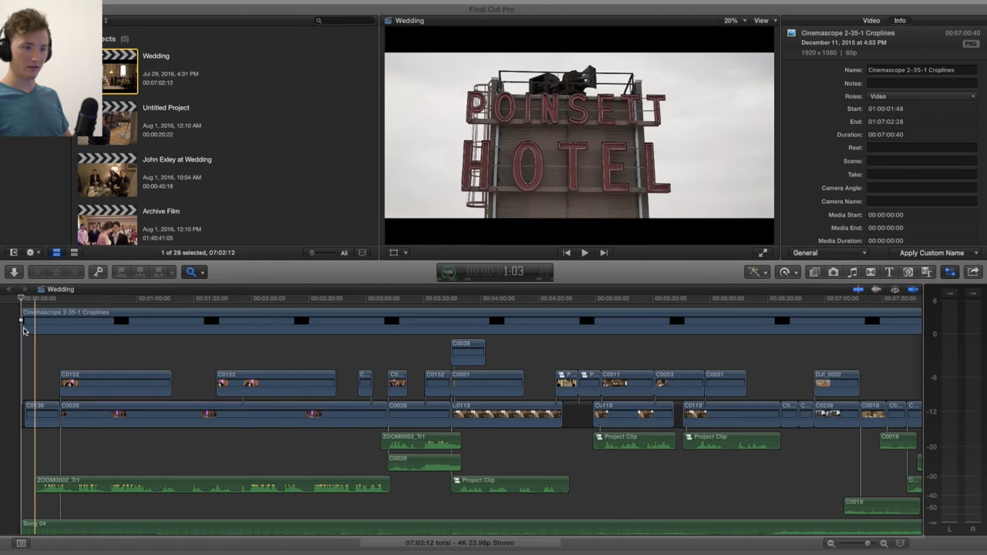
pyautogui.moveTo(22, 299); pyautogui.dragTo(33, 301)
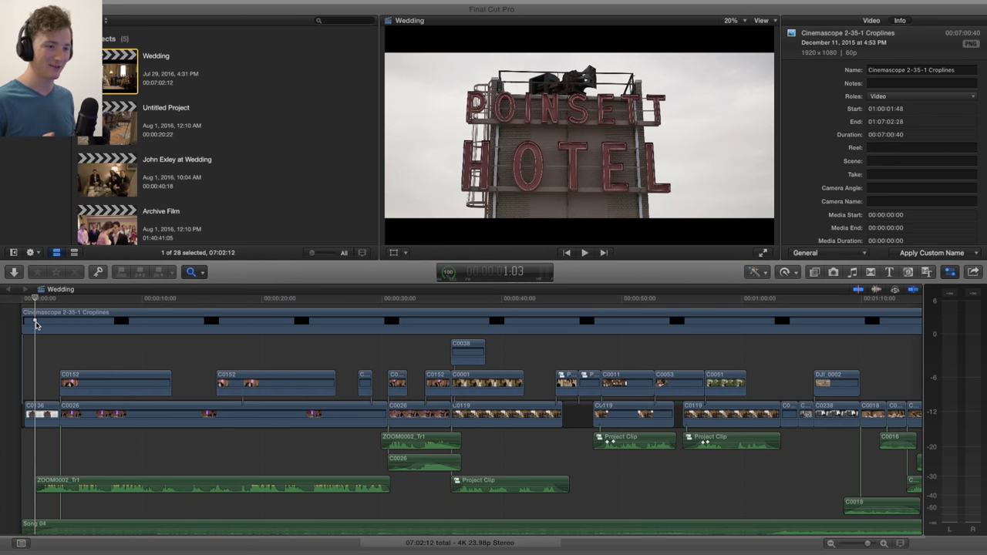
pyautogui.click(35, 324)
# Step: Select the Cinemascope 2-35-1 Croplines clip and return the playhead to the start
pyautogui.press('a')
pyautogui.click(37, 325)
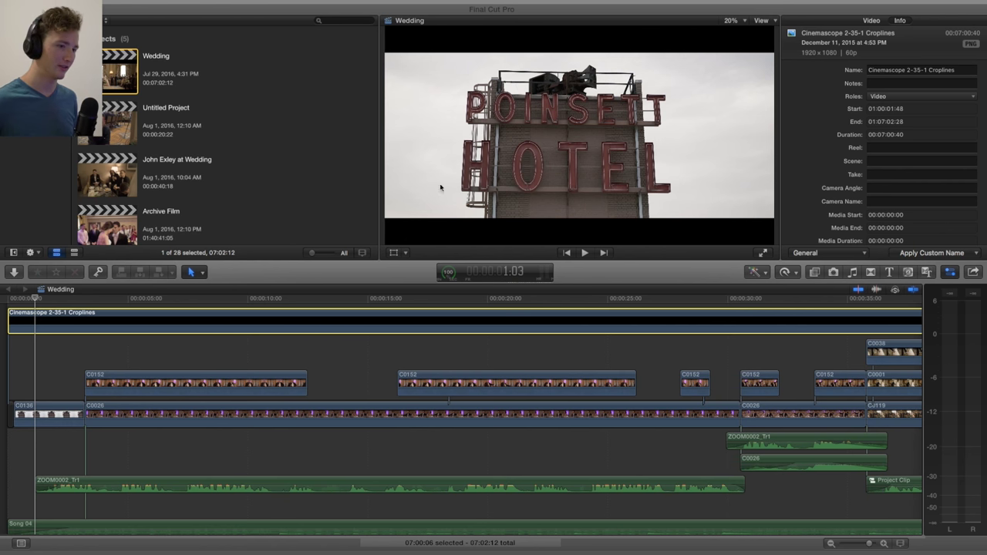
pyautogui.click(8, 299)
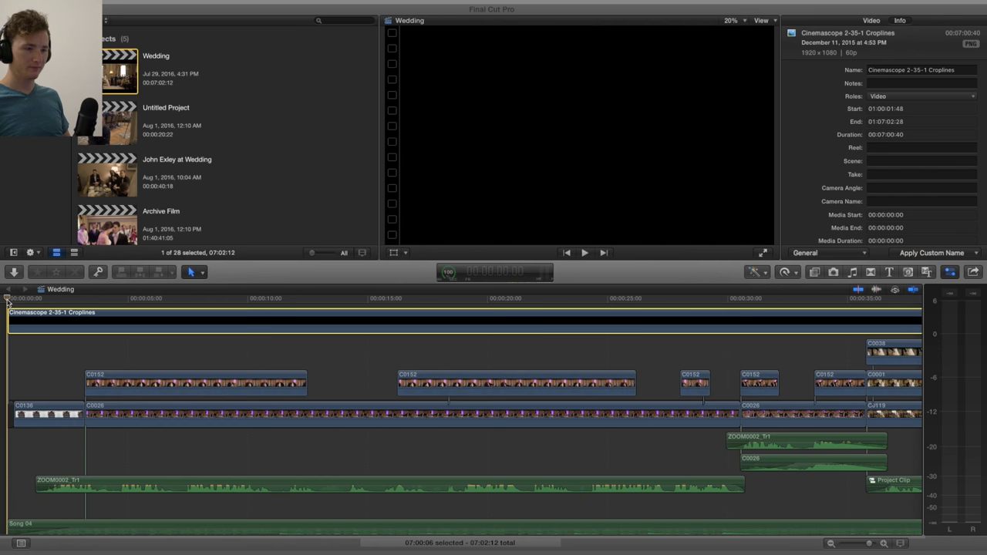
pyautogui.press('space')
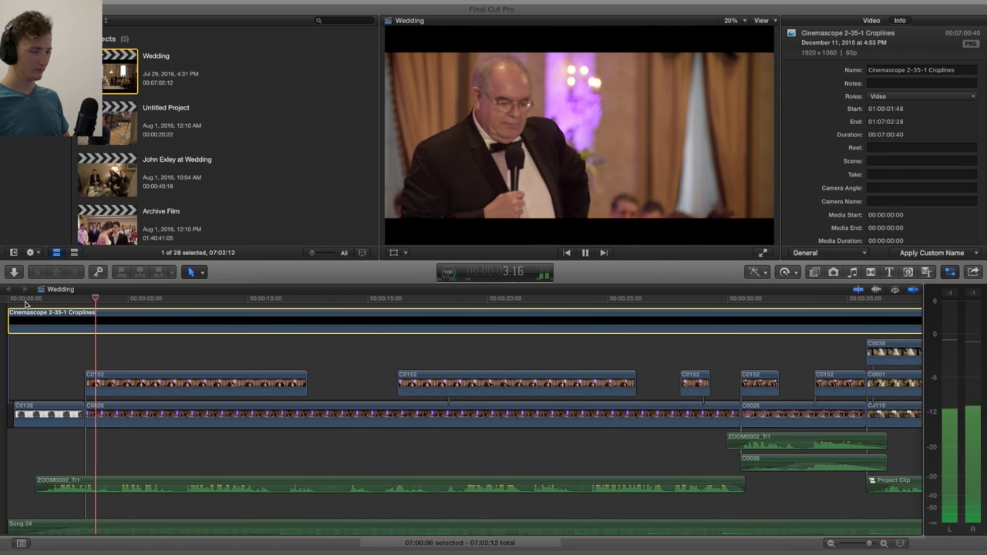
pyautogui.click(28, 300)
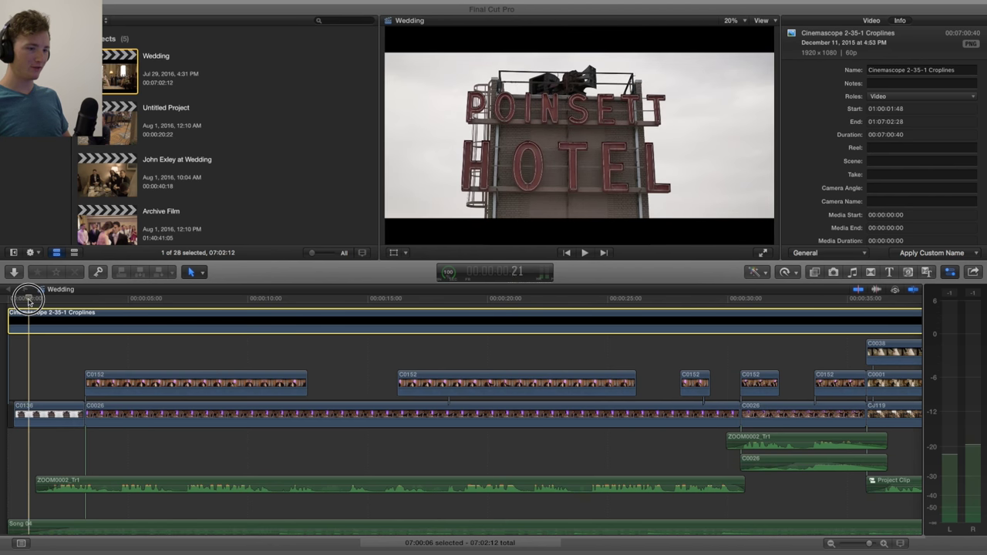
pyautogui.moveTo(29, 300); pyautogui.dragTo(8, 300)
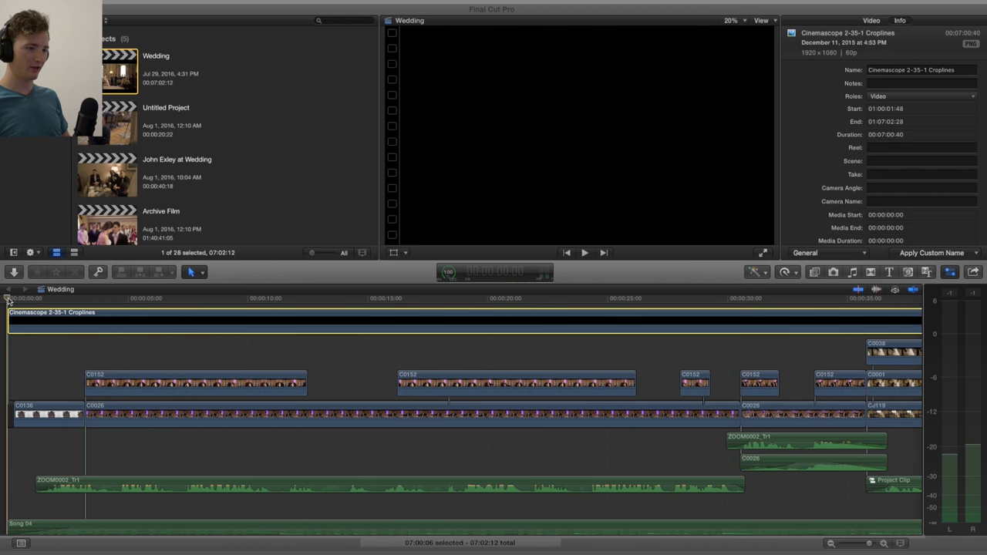
pyautogui.press('space')
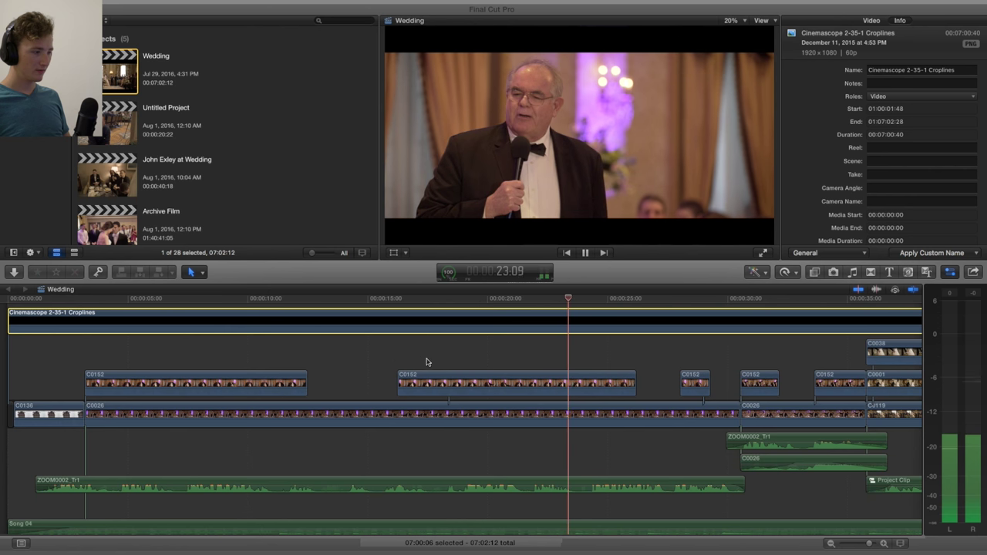
pyautogui.hscroll(2, 426, 363)
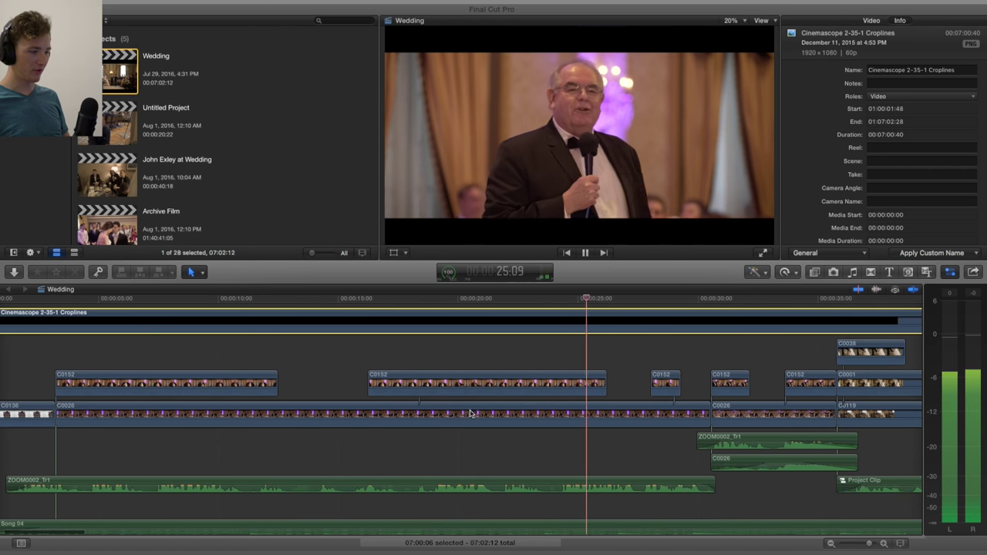
pyautogui.click(341, 304)
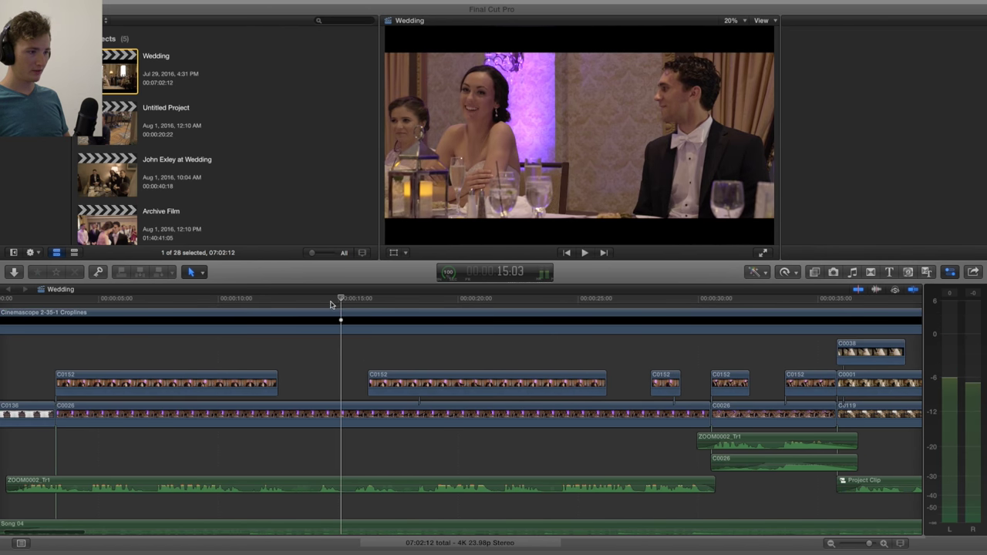
# Step: Turn off Loudness and Background Noise Removal on the ZOOM0002_Tr1 clip at 14:12
pyautogui.click(326, 319)
pyautogui.click(322, 483)
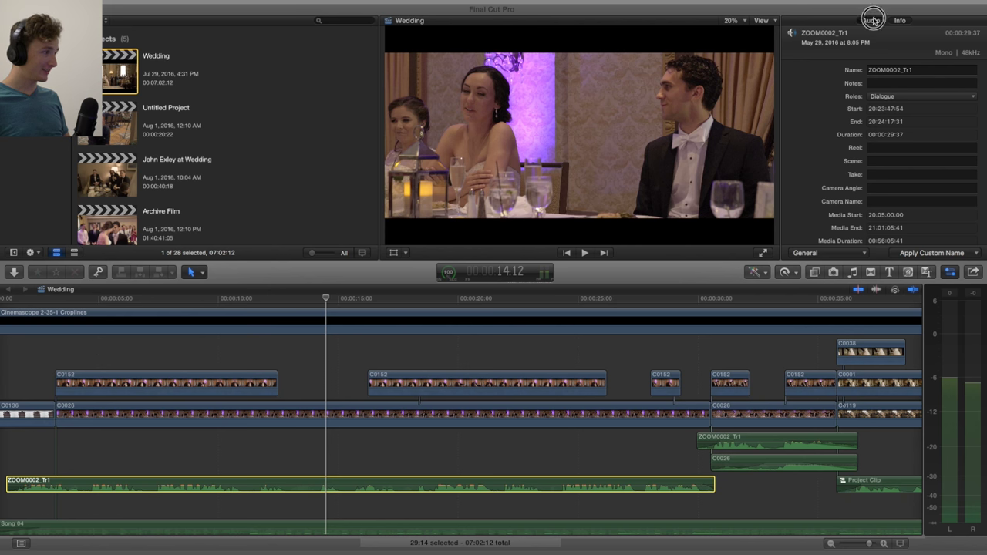
pyautogui.click(873, 20)
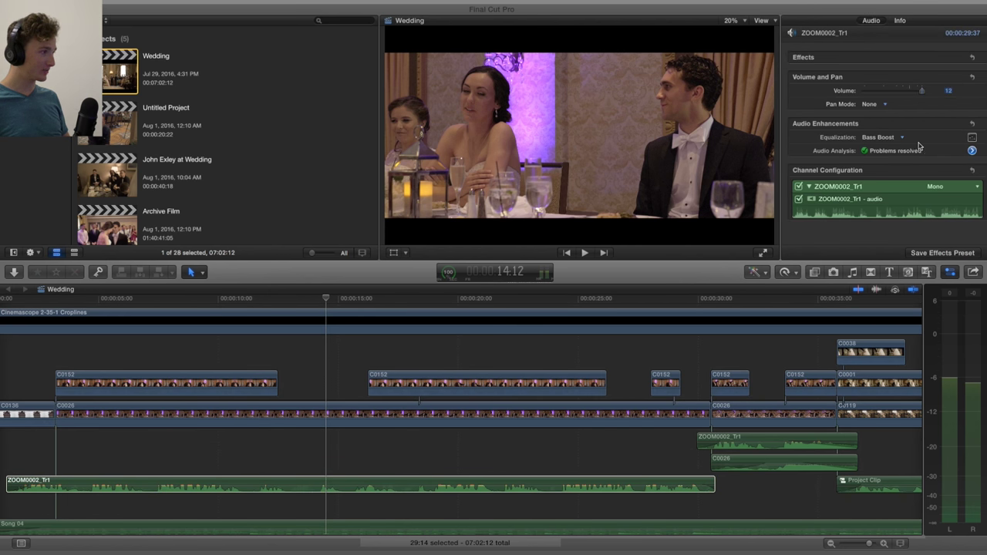
pyautogui.click(972, 152)
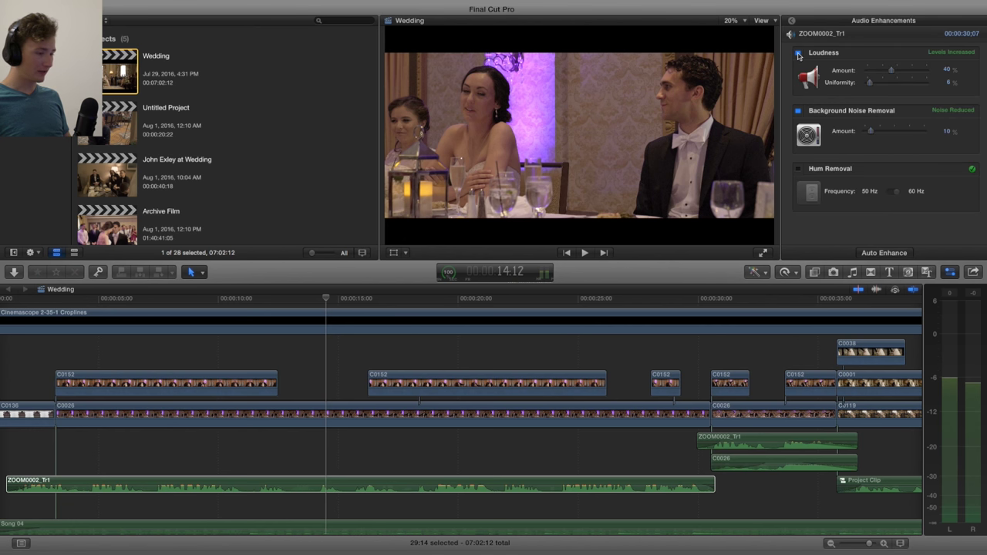
pyautogui.click(798, 53)
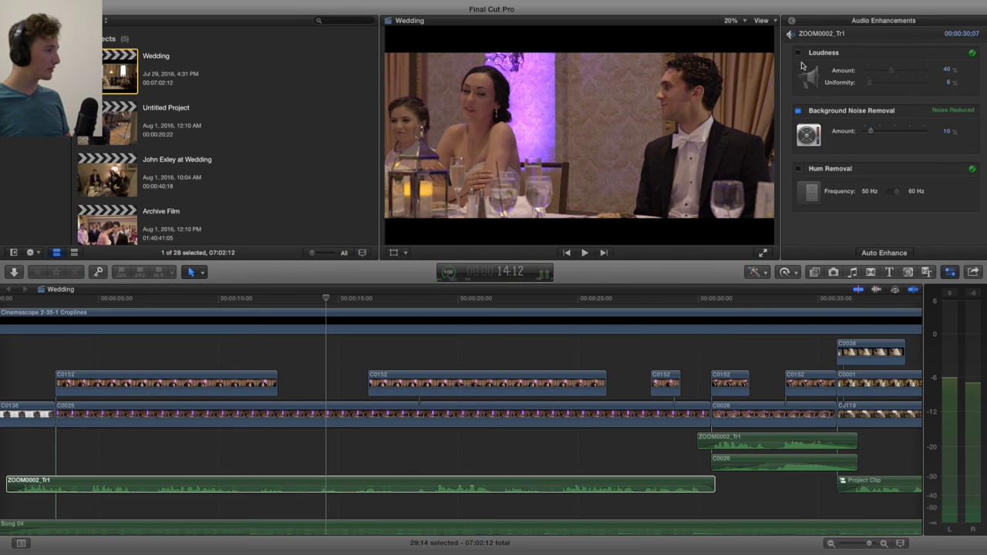
pyautogui.click(799, 111)
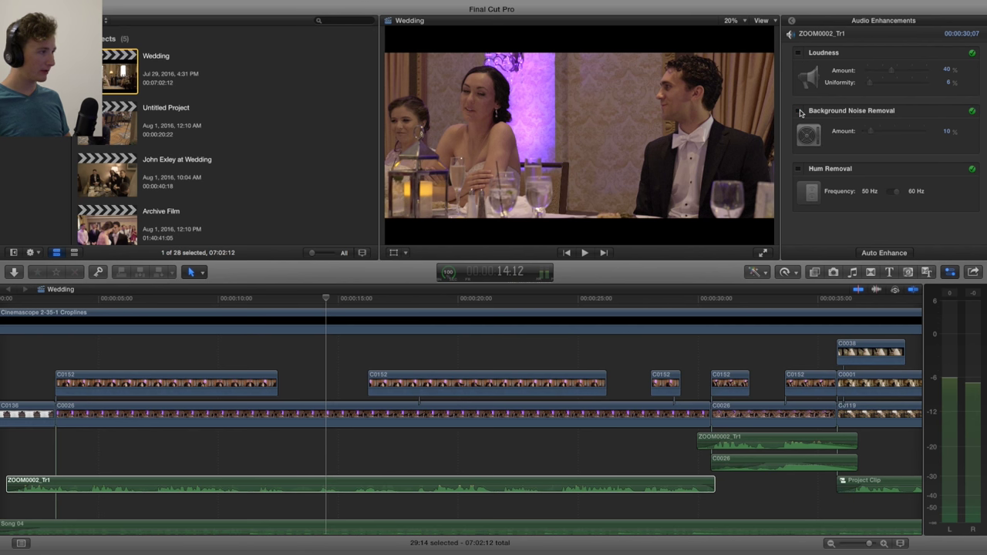
# Step: Set the ZOOM0002_Tr1 clip's equalization to Flat
pyautogui.click(791, 23)
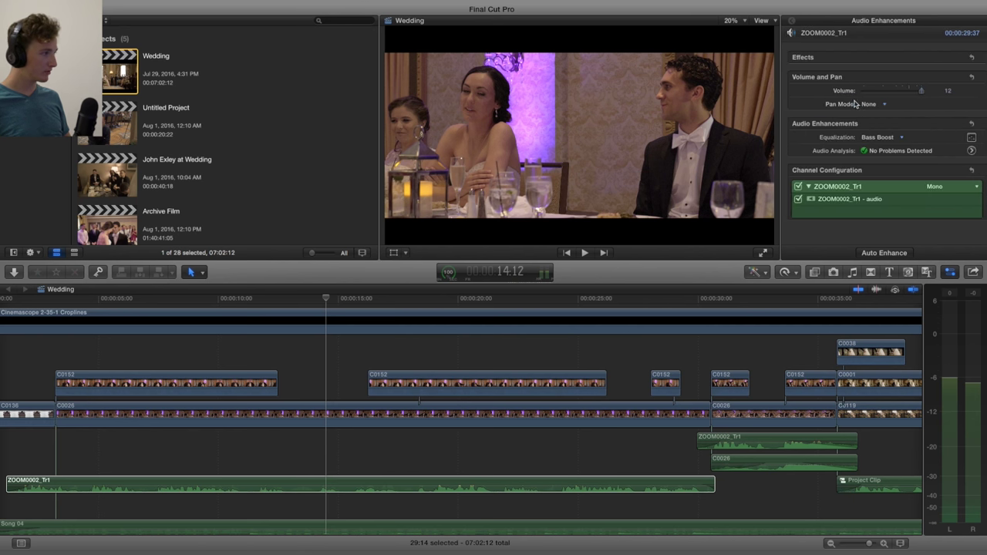
pyautogui.click(885, 138)
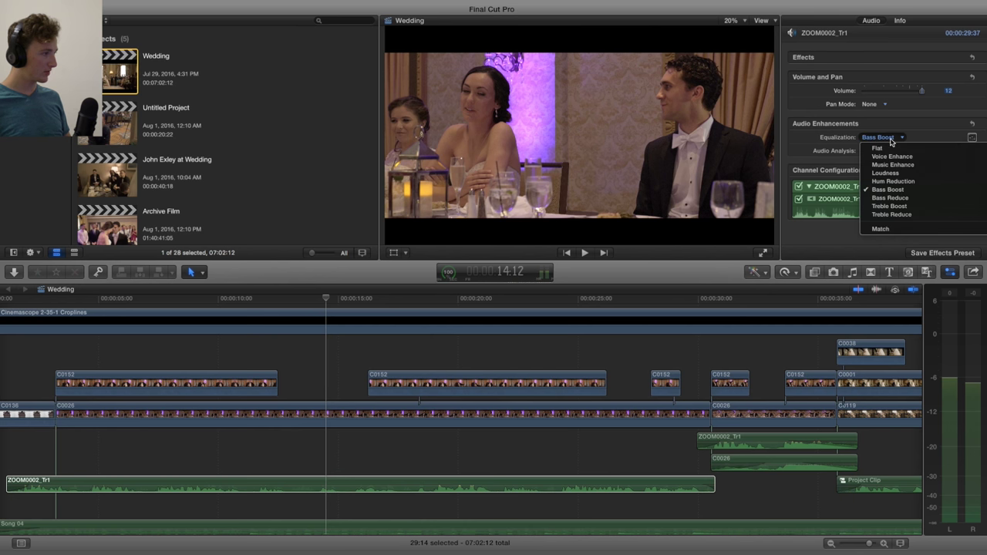
pyautogui.click(877, 148)
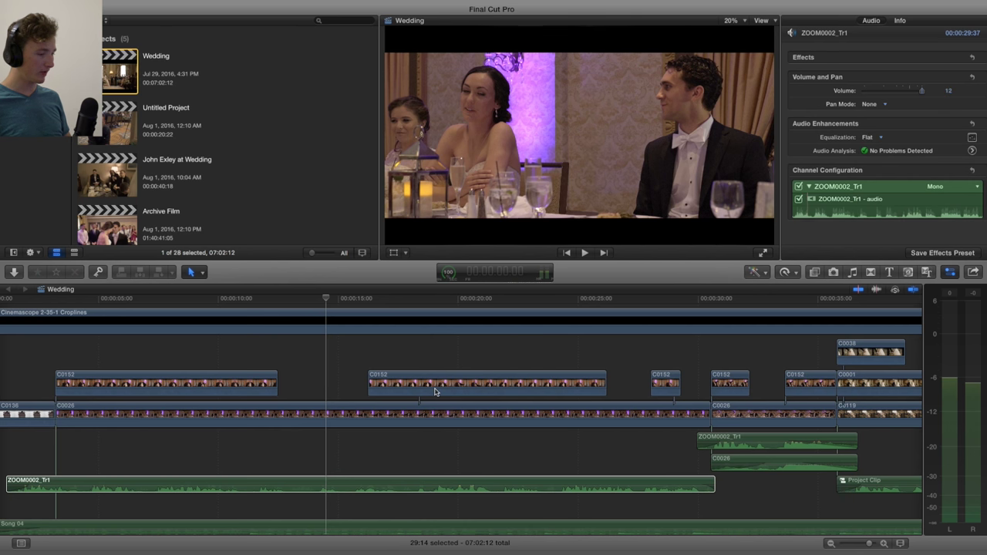
pyautogui.click(370, 485)
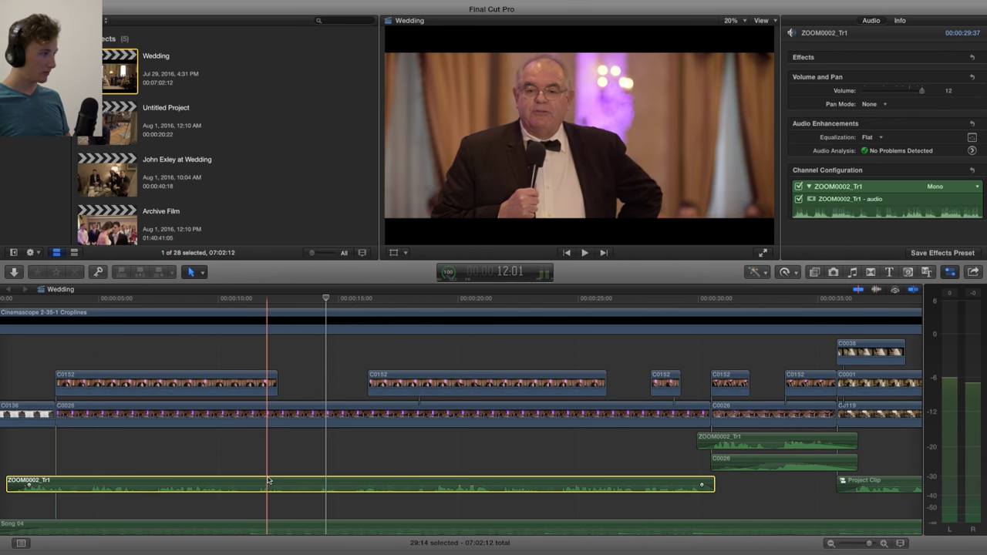
# Step: Lower ZOOM0002_Tr1's volume below 12 and play the toast to hear the difference
pyautogui.moveTo(923, 91); pyautogui.dragTo(908, 92)
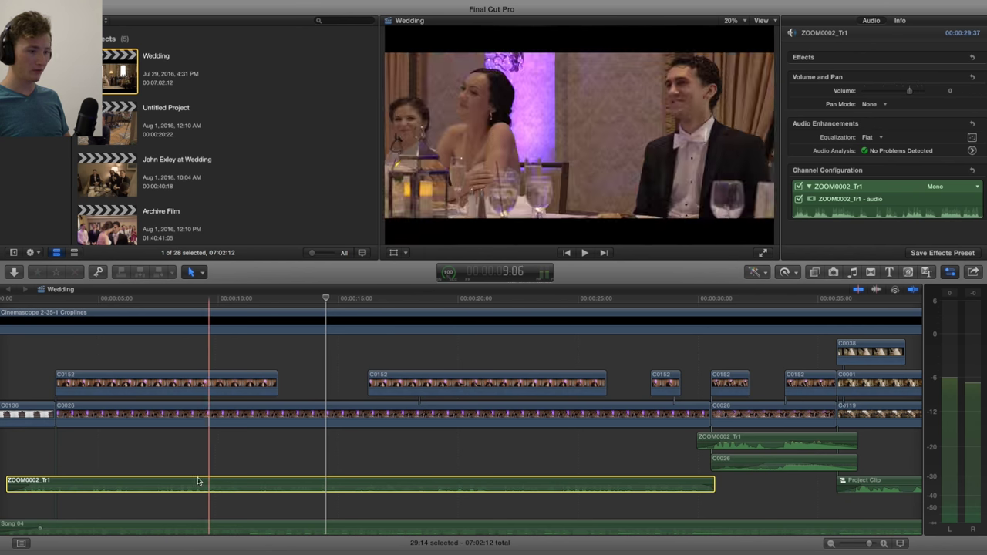
pyautogui.press('space')
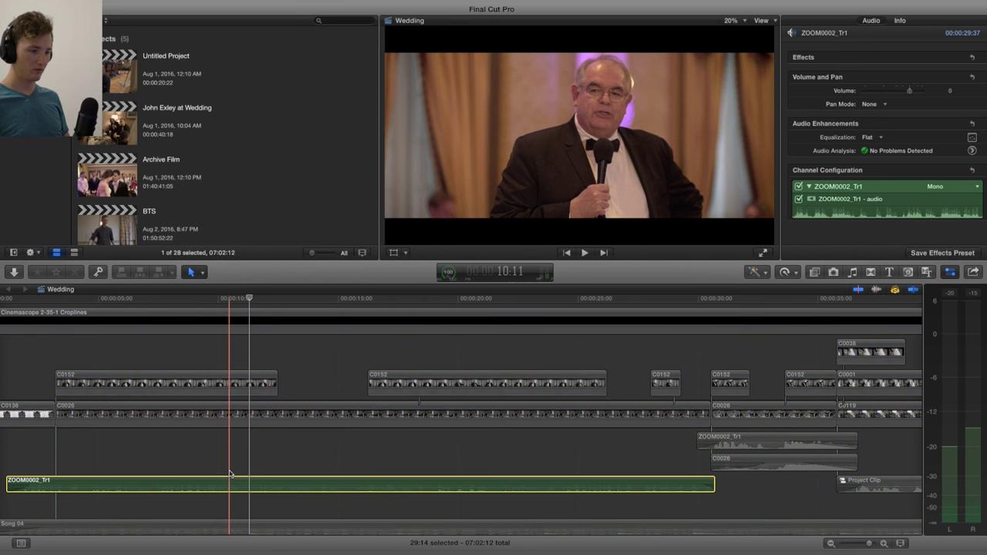
pyautogui.press('space')
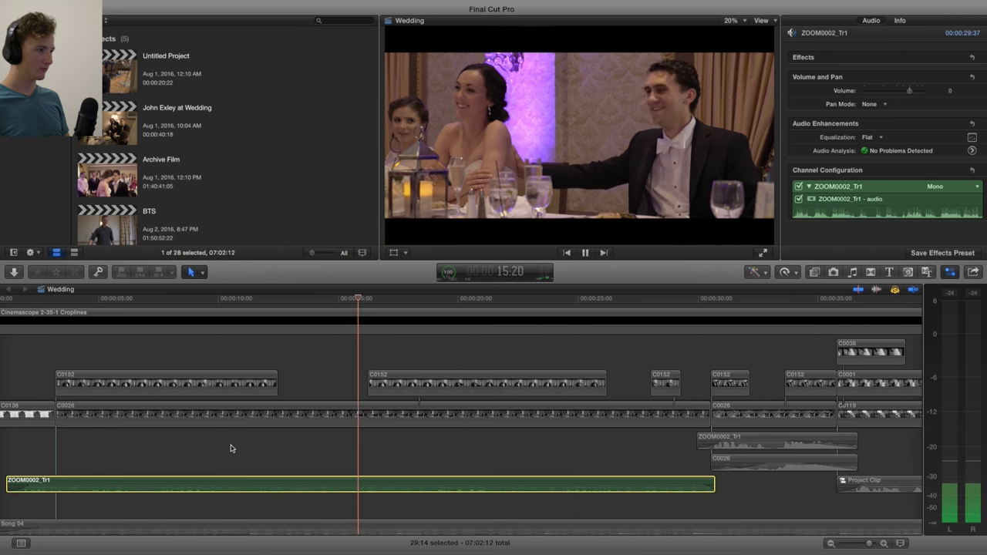
pyautogui.press('space')
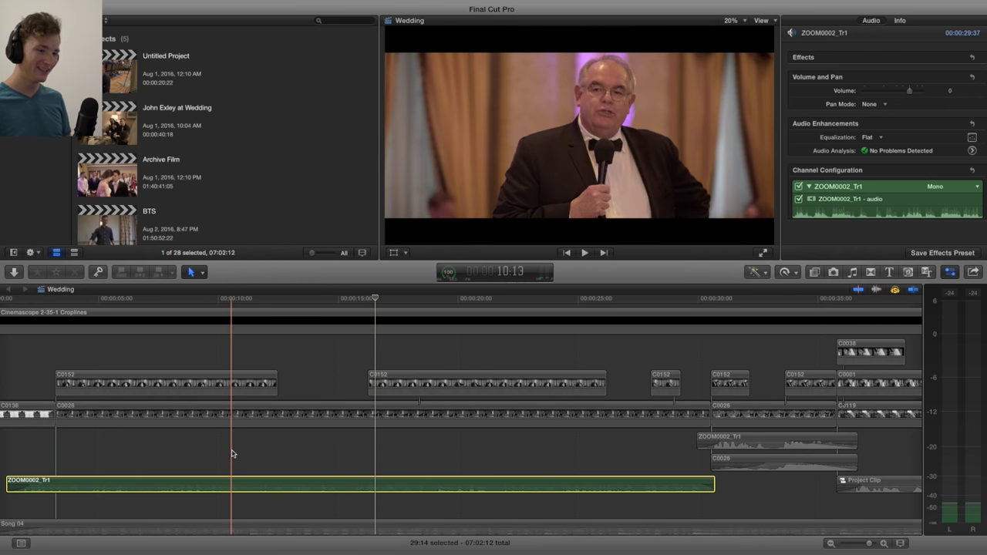
# Step: Undo to restore volume 12 and Bass Boost, then deselect and resume playback
pyautogui.press('super+z')
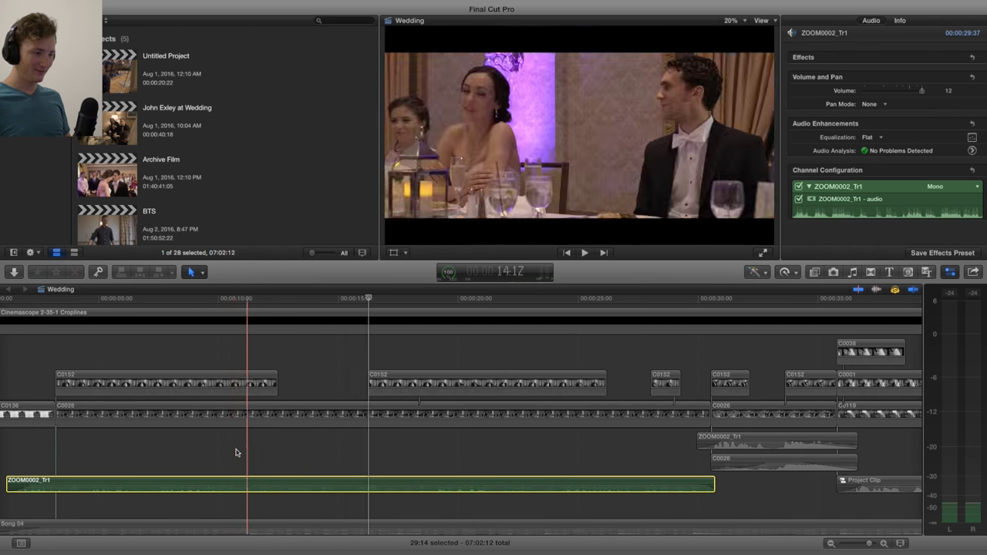
pyautogui.click(236, 453)
pyautogui.press('space')
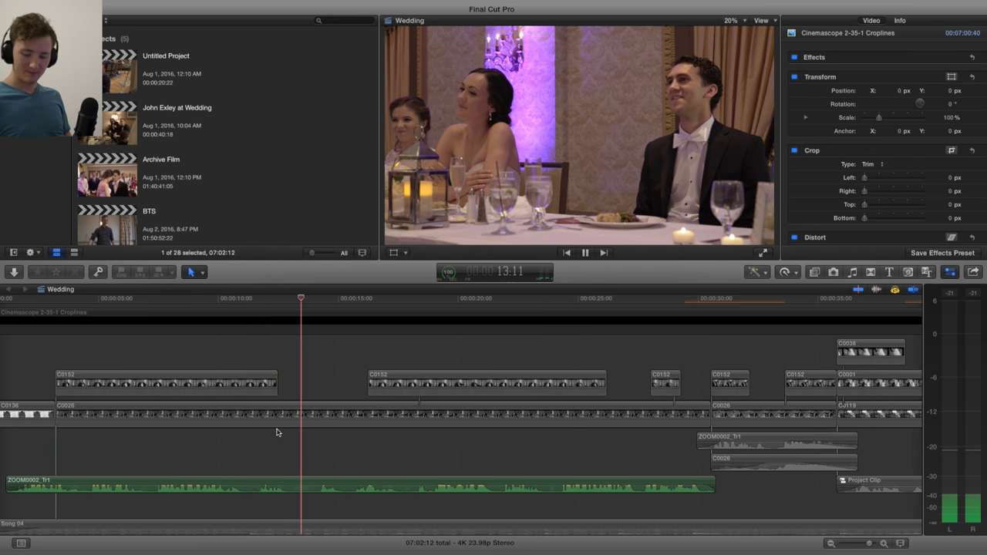
# Step: Stop playback and show ZOOM0002_Tr1's audio enhancement details near the 10-second mark
pyautogui.press('space')
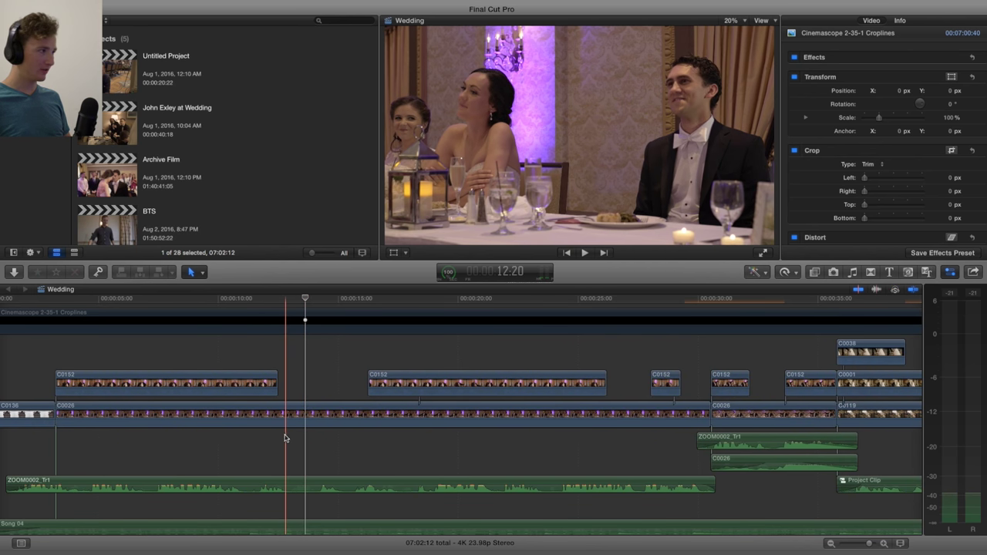
pyautogui.click(309, 463)
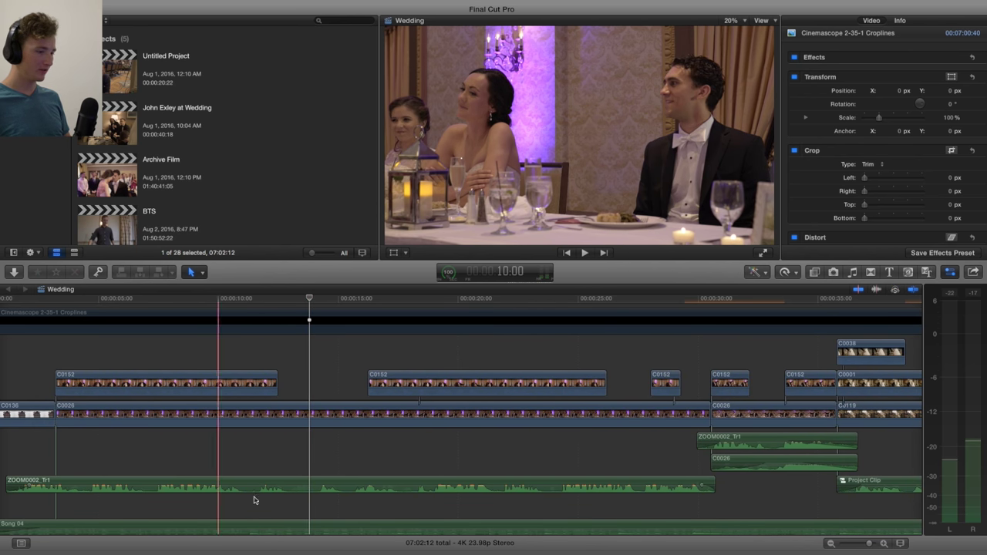
pyautogui.click(276, 485)
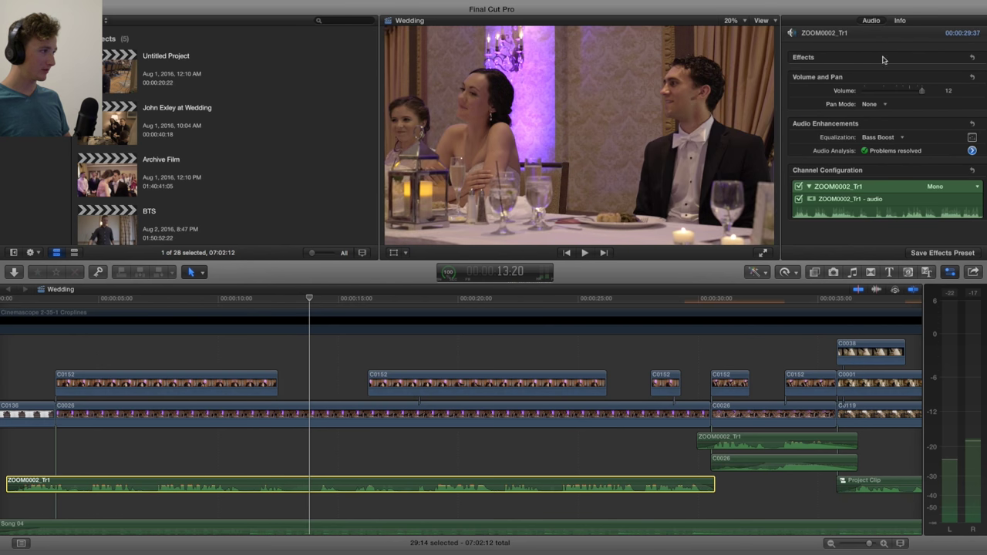
pyautogui.click(972, 152)
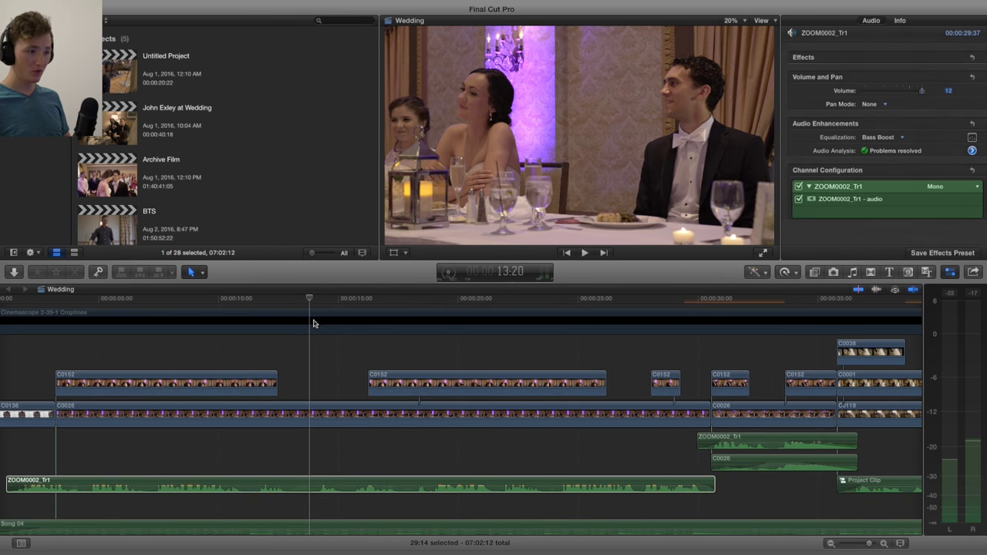
# Step: Play from 14:09 in the head-table reaction shot to the speaker at 17:23
pyautogui.moveTo(309, 298); pyautogui.dragTo(322, 301)
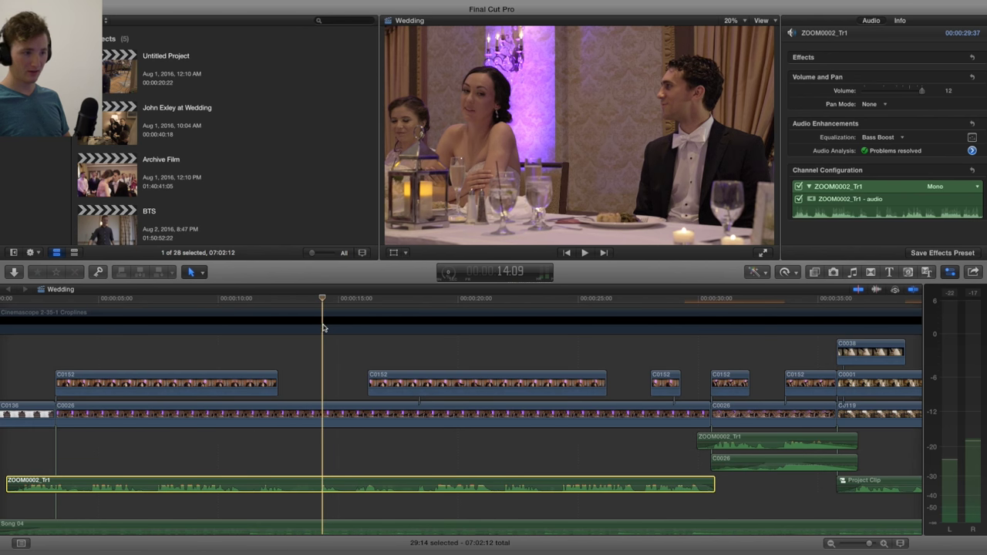
pyautogui.click(322, 328)
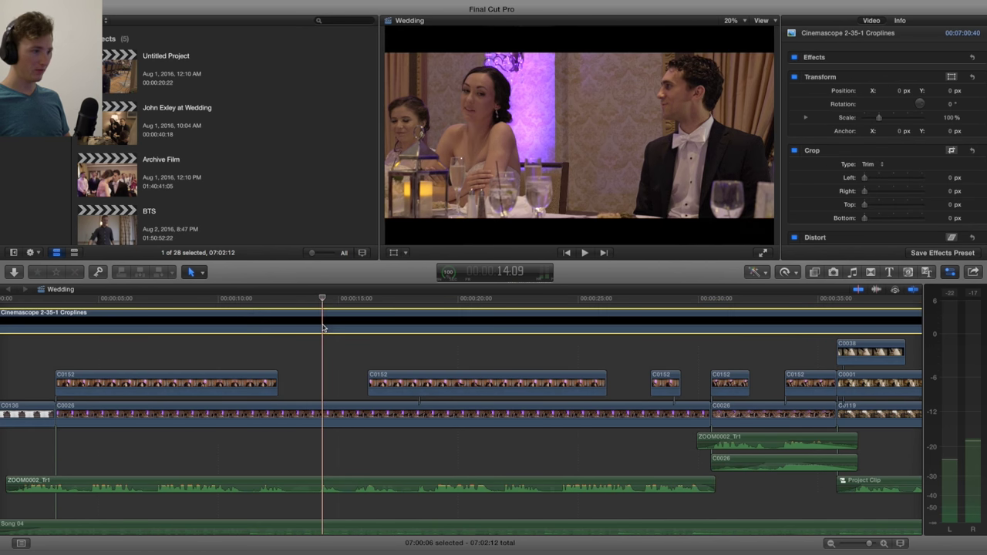
pyautogui.press('space')
pyautogui.hscroll(5, 333, 331)
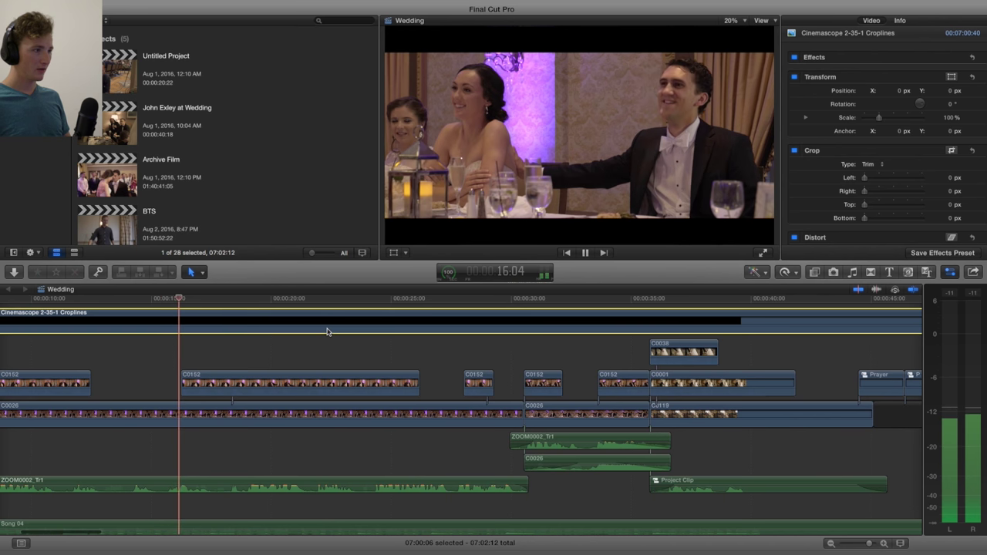
pyautogui.press('space')
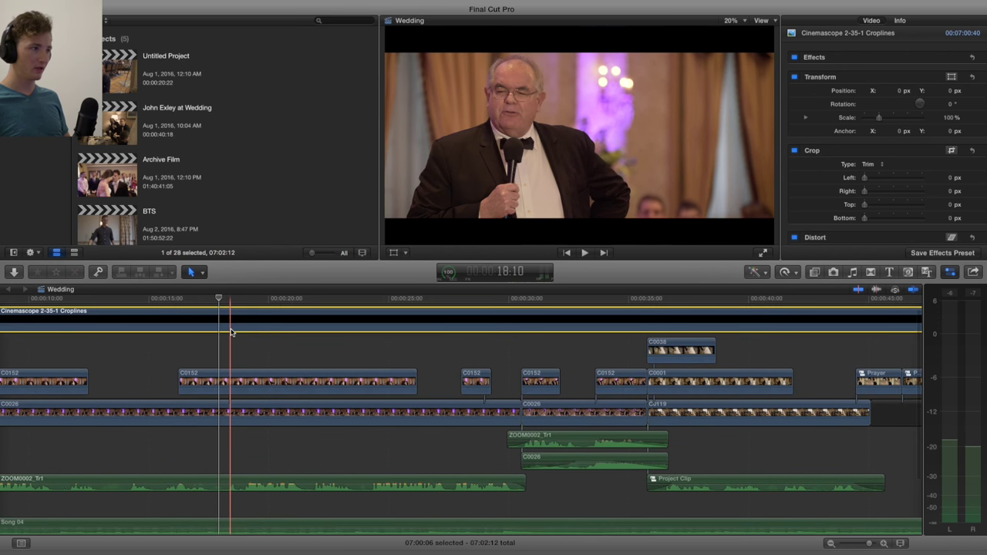
# Step: Scrub the microphone speech forward from 21:08 to 24:01
pyautogui.press('v')
pyautogui.press('v')
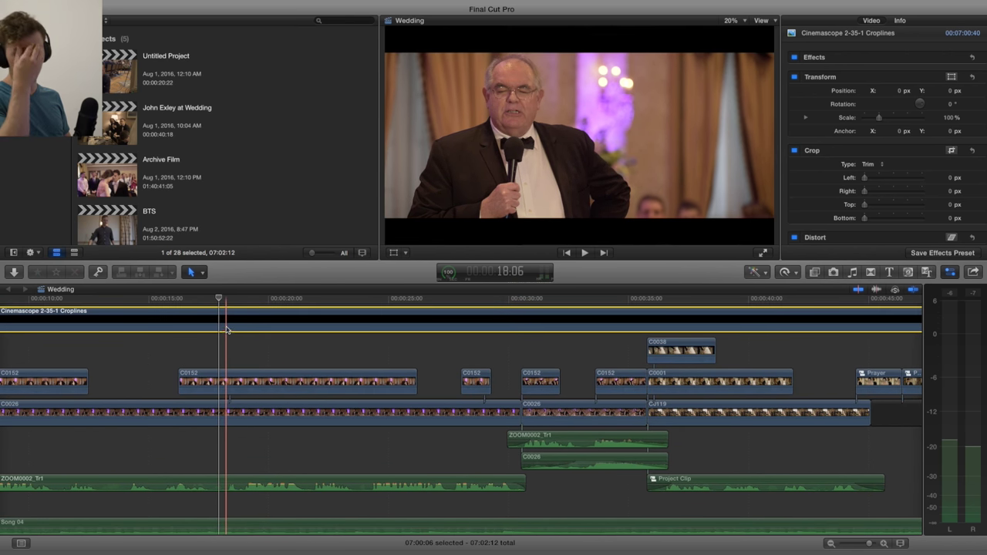
pyautogui.moveTo(219, 299); pyautogui.dragTo(301, 304)
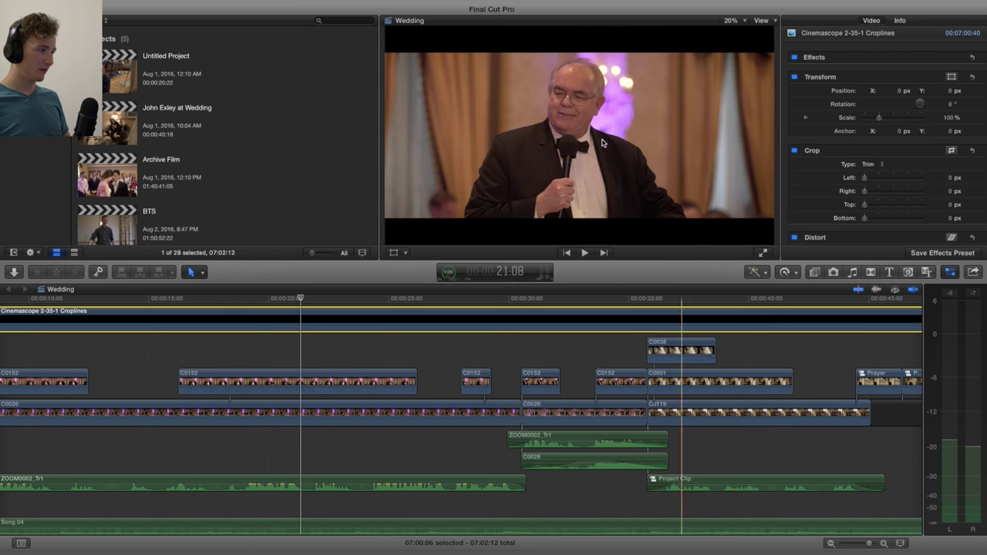
pyautogui.moveTo(302, 300); pyautogui.dragTo(375, 299)
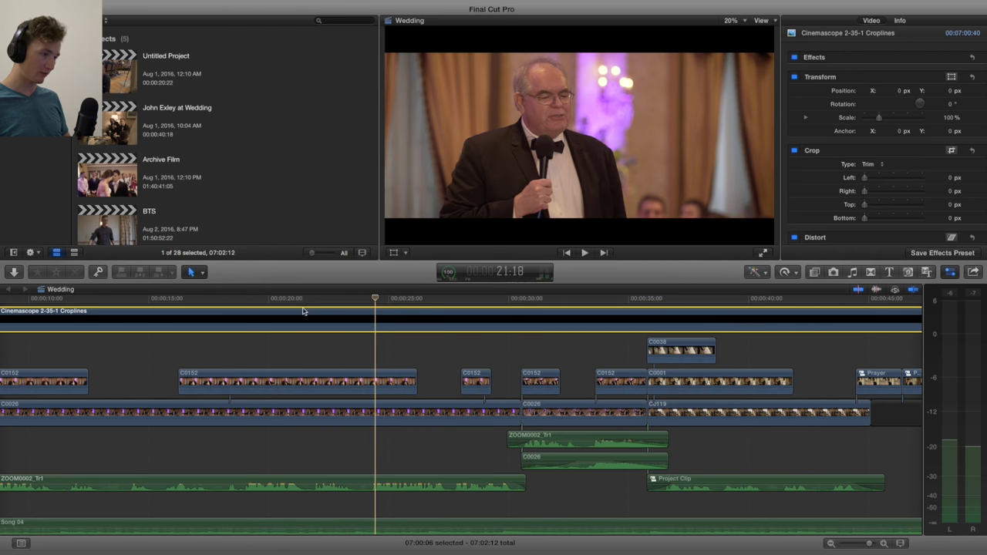
# Step: Play through the toast, replay its start, and stop at 31:06
pyautogui.press('space')
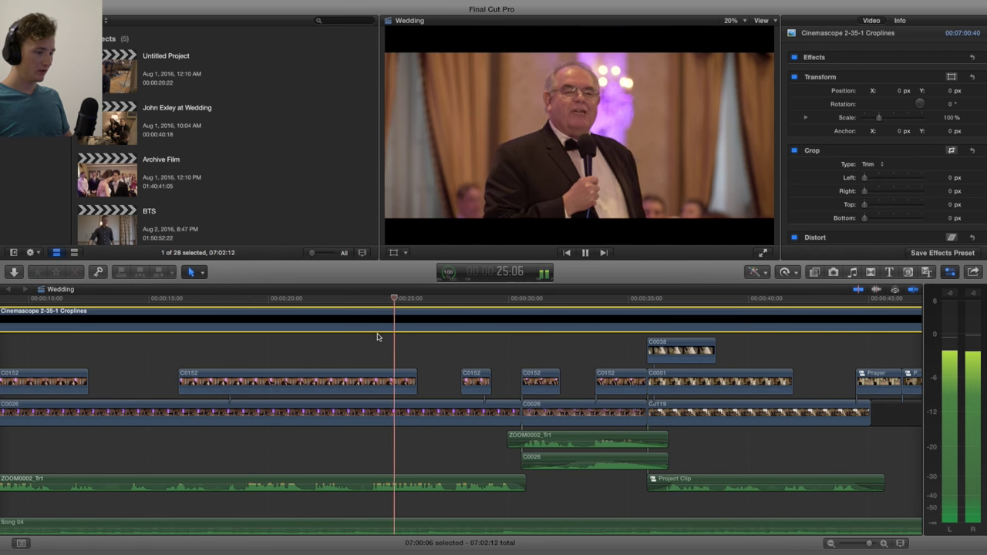
pyautogui.hscroll(5, 293, 368)
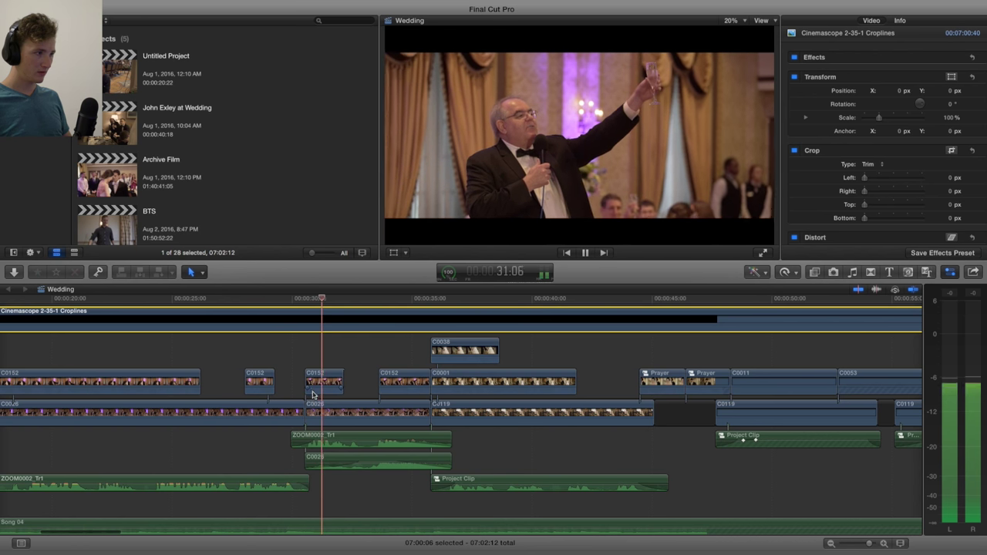
pyautogui.press('space')
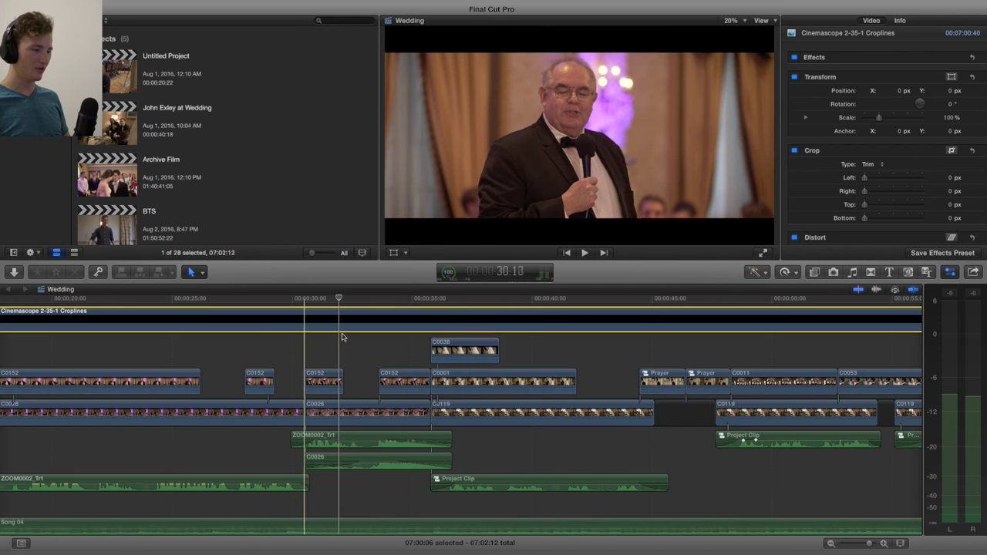
pyautogui.press('space')
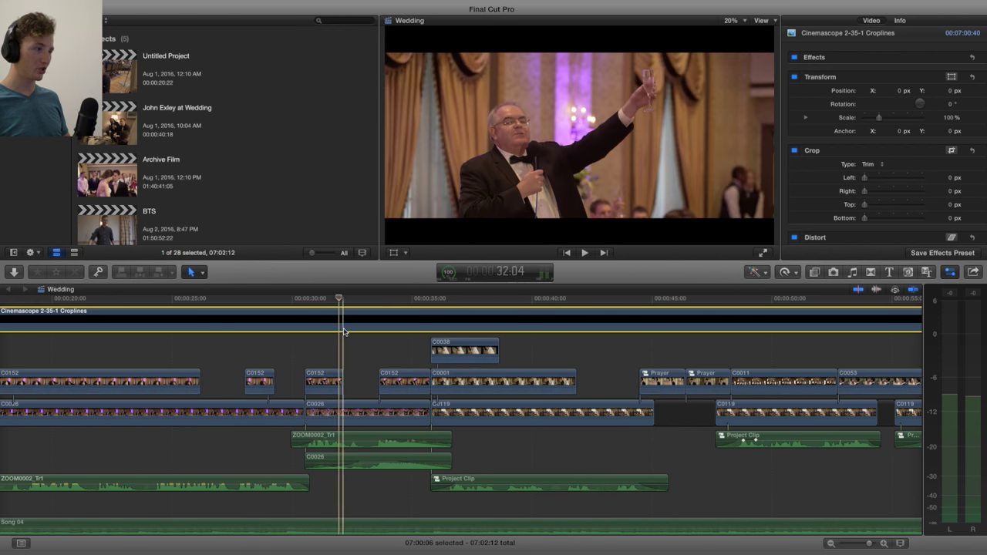
pyautogui.click(280, 323)
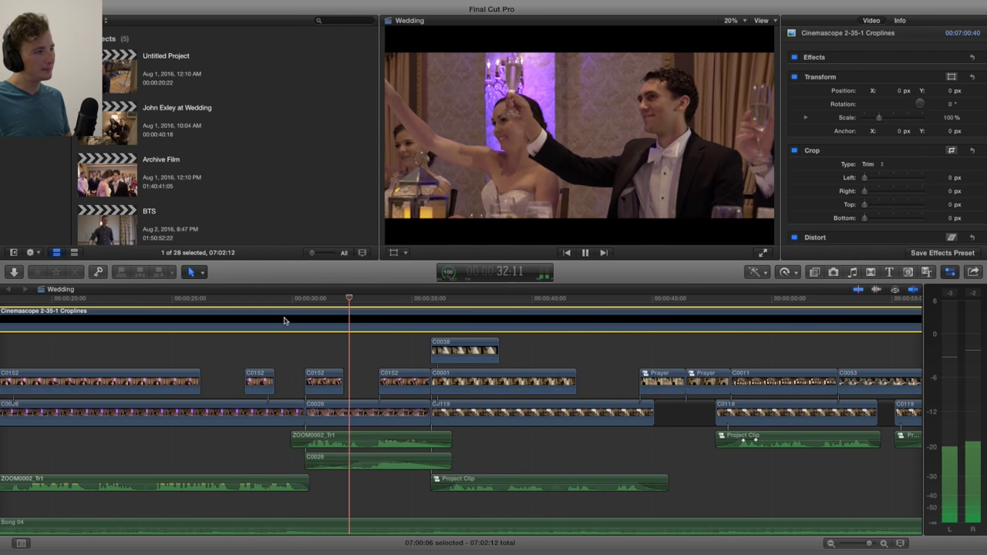
pyautogui.click(321, 299)
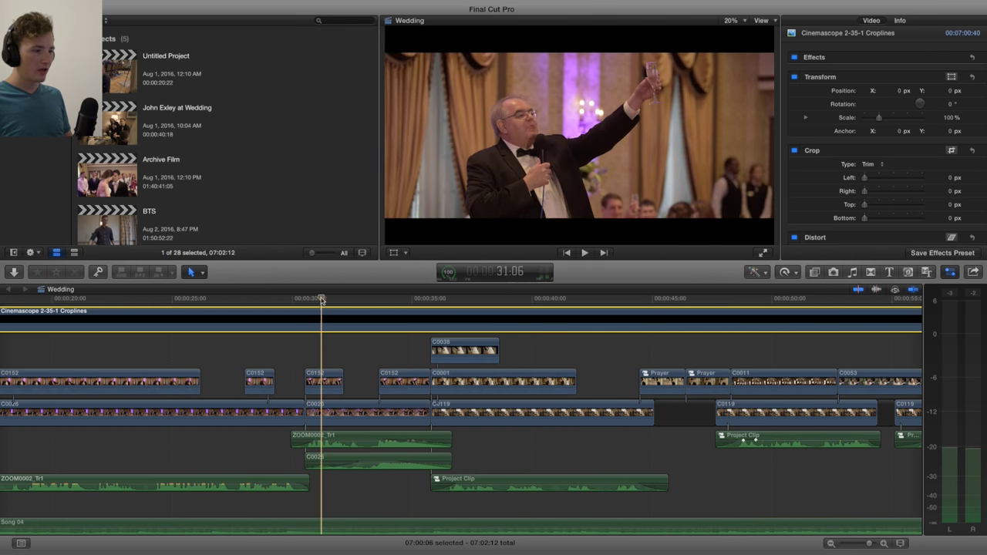
pyautogui.click(322, 387)
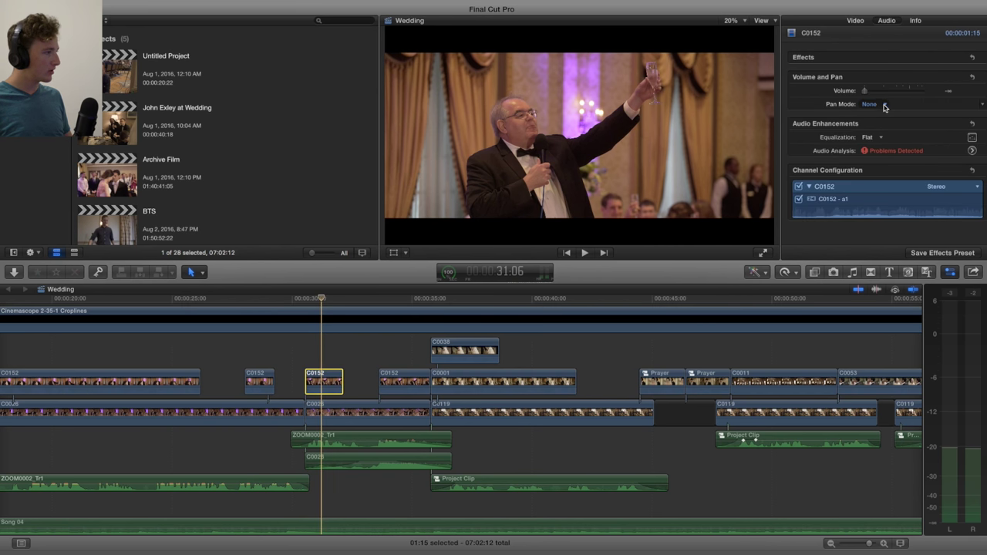
pyautogui.click(856, 21)
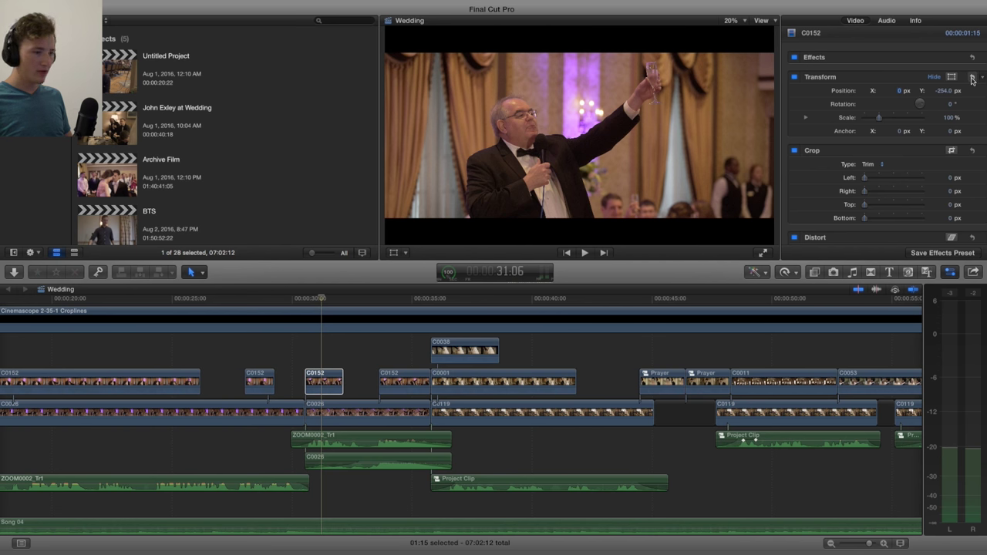
pyautogui.click(972, 78)
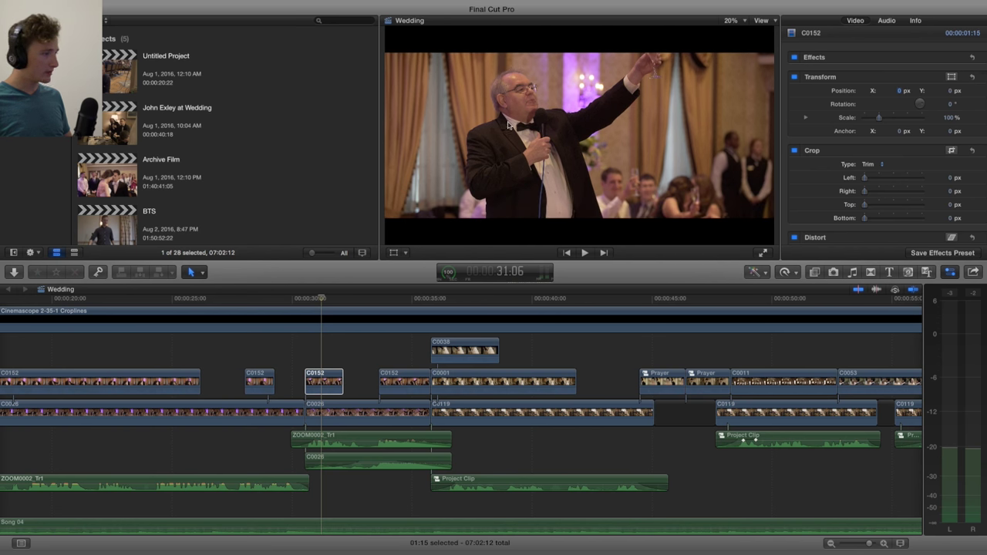
pyautogui.press('super+z')
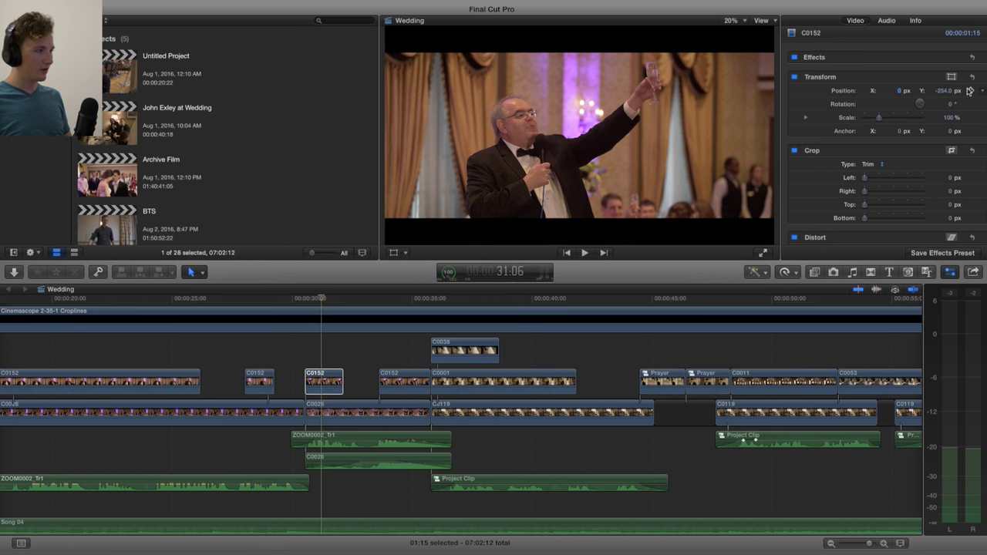
pyautogui.click(321, 300)
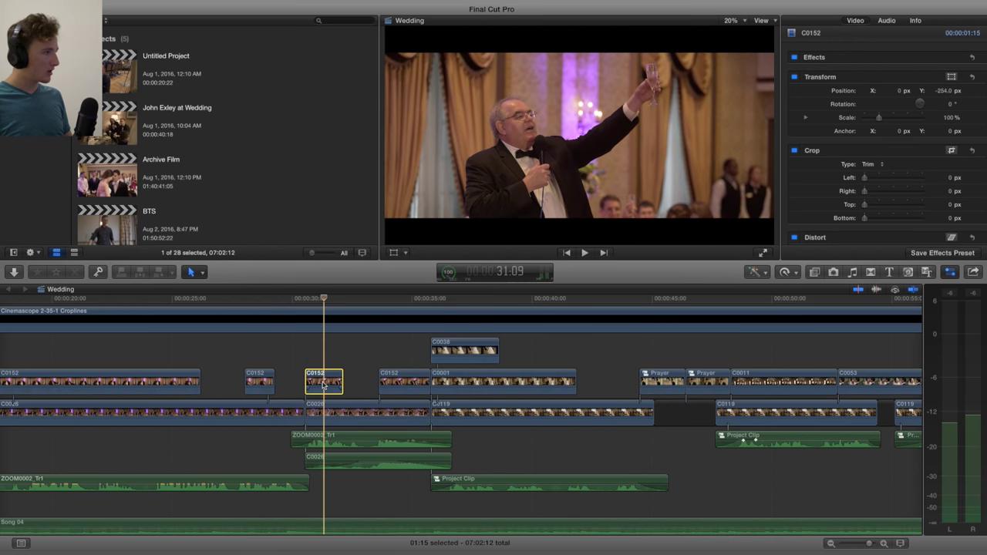
pyautogui.click(290, 320)
pyautogui.click(290, 306)
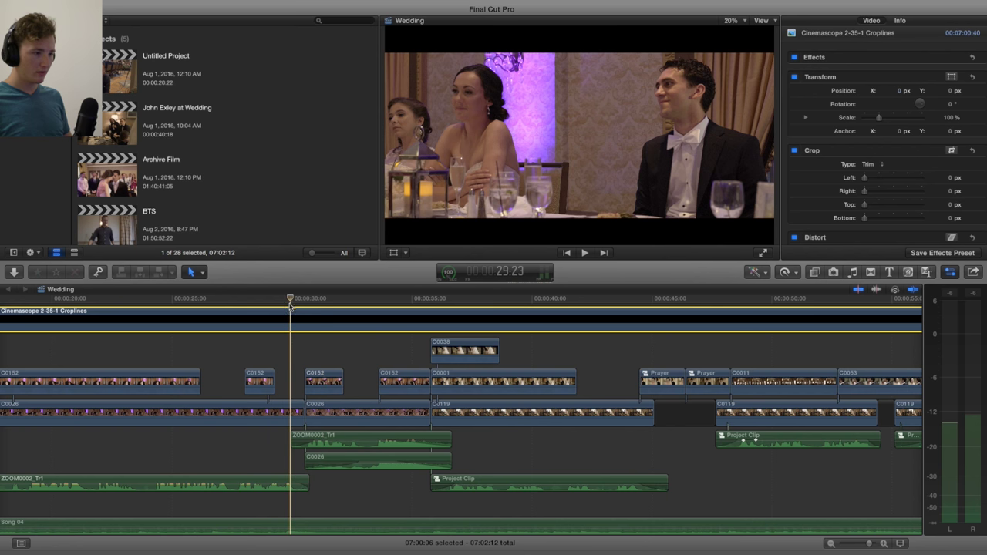
# Step: Toggle C0026's Color Correction 1 off and on to compare, leaving it enabled
pyautogui.click(287, 402)
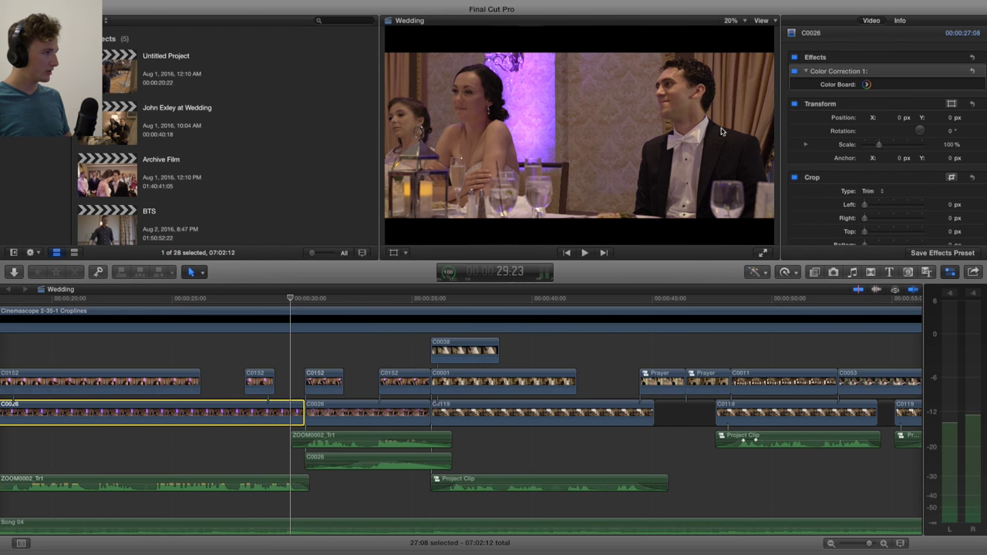
pyautogui.click(794, 71)
pyautogui.click(795, 71)
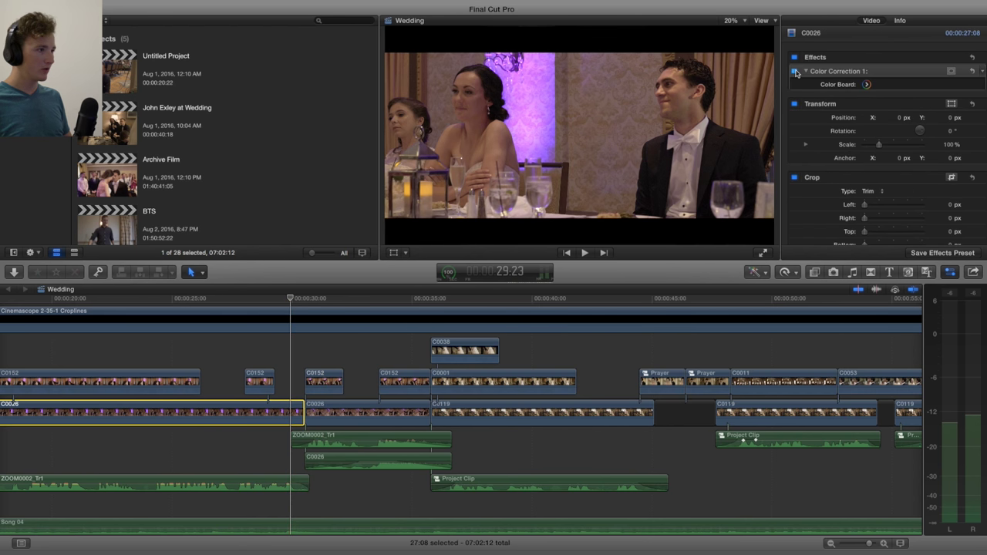
pyautogui.click(795, 71)
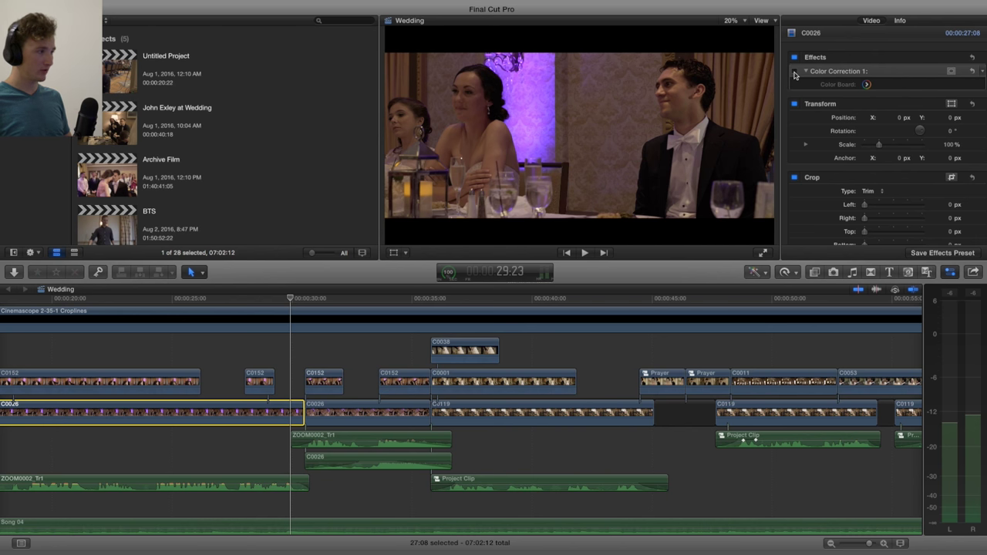
pyautogui.click(795, 71)
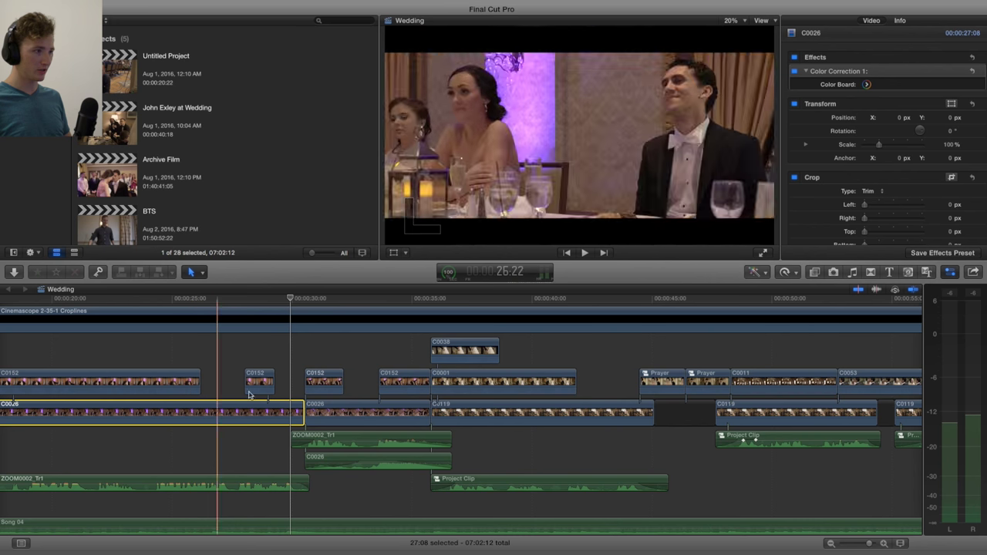
# Step: Play onward past the toast into the couple walking through the hotel
pyautogui.press('space')
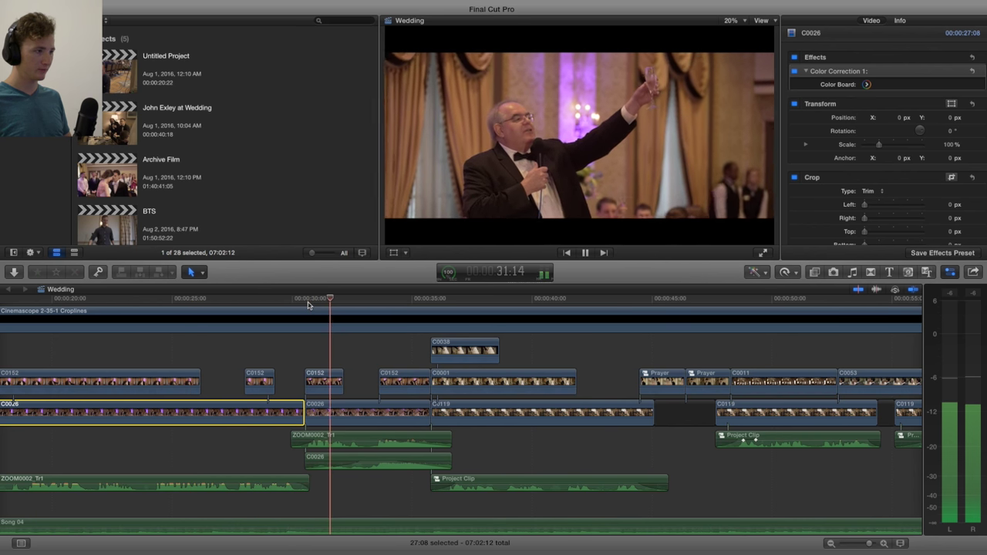
pyautogui.hscroll(5, 244, 352)
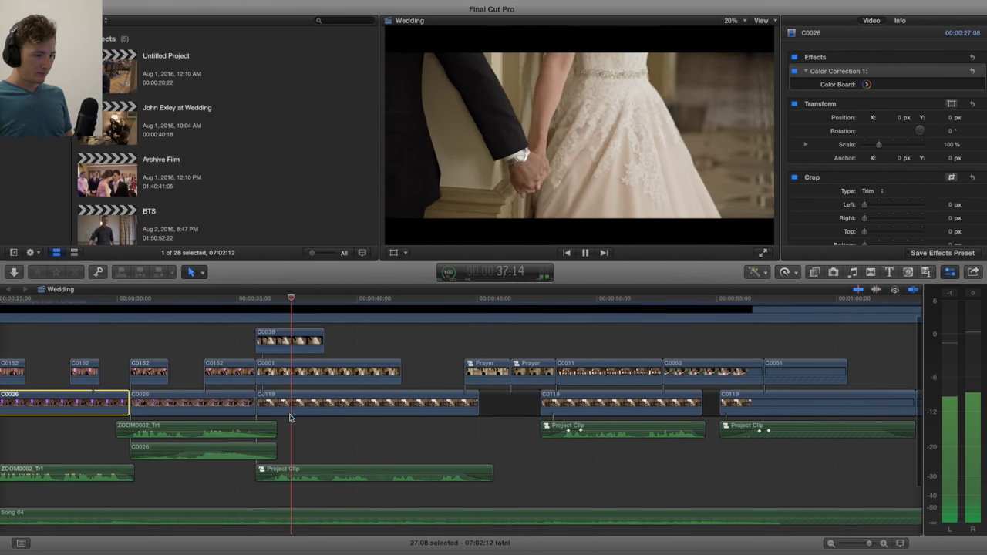
pyautogui.scroll(-1, 255, 432)
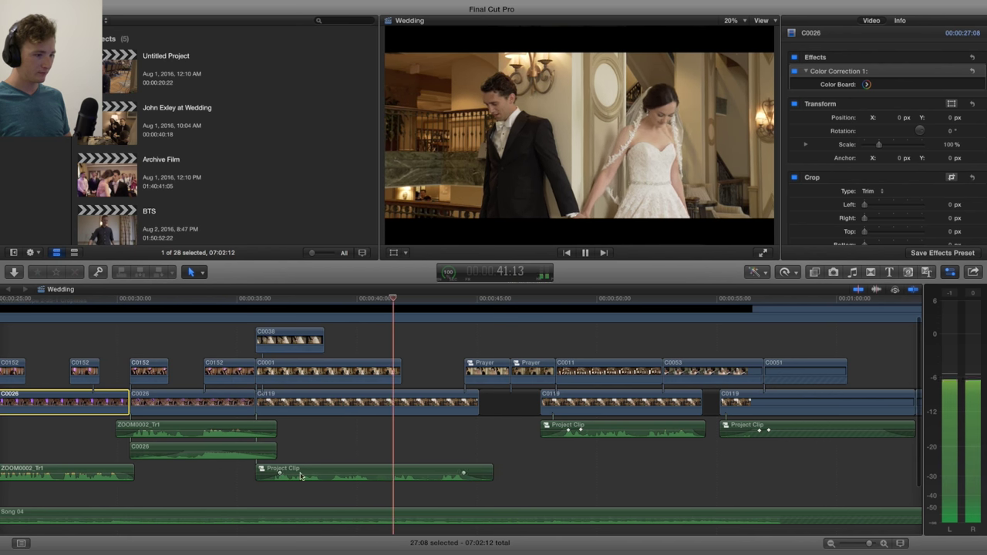
# Step: Stop in the portraits and give the Project Clip audio fade a +3dB shape
pyautogui.press('space')
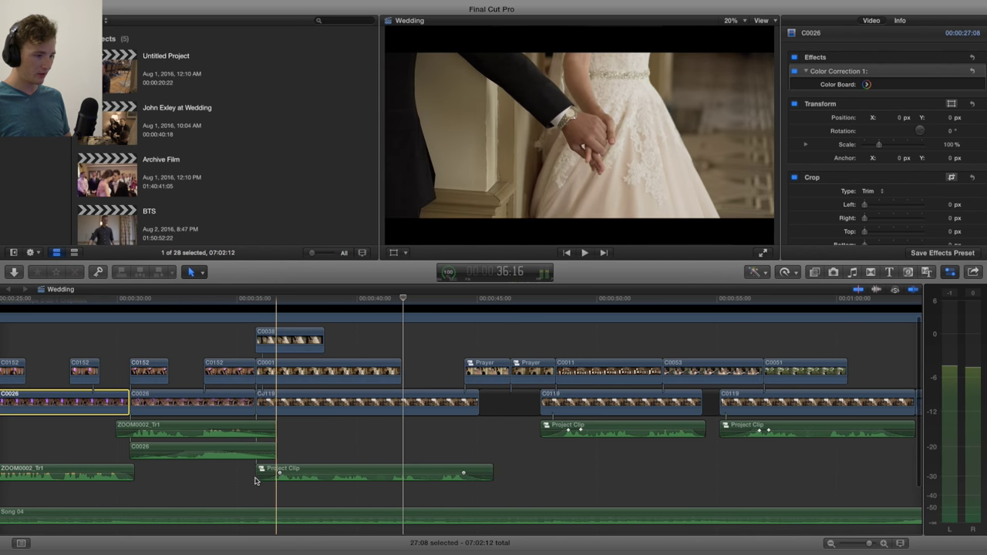
pyautogui.rightClick(279, 473)
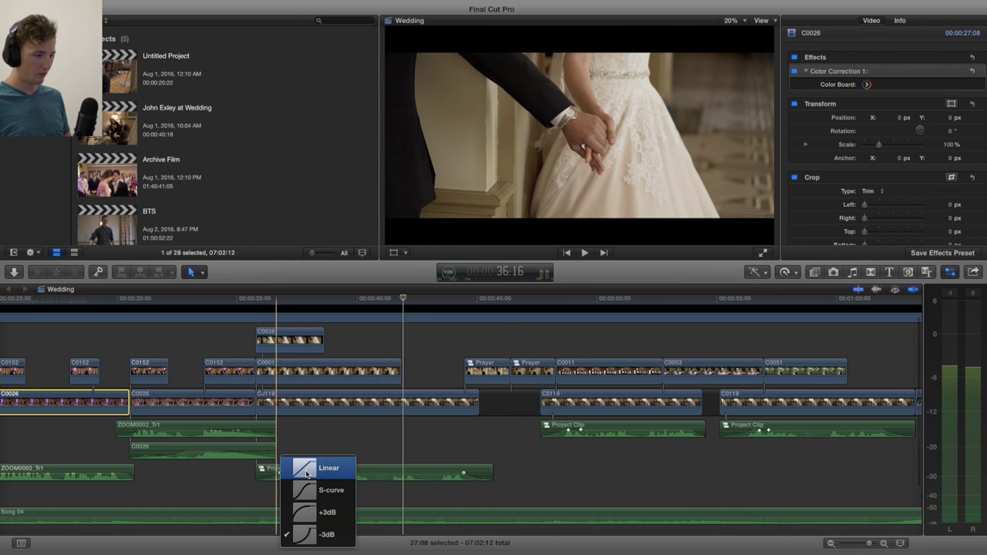
pyautogui.click(298, 513)
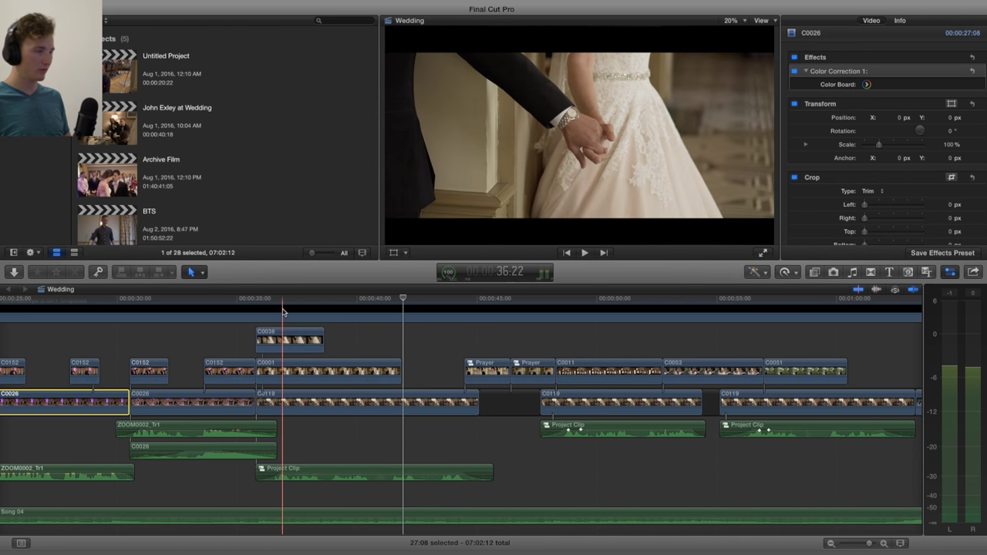
# Step: Play through the outdoor portraits and select clip C0053
pyautogui.press('space')
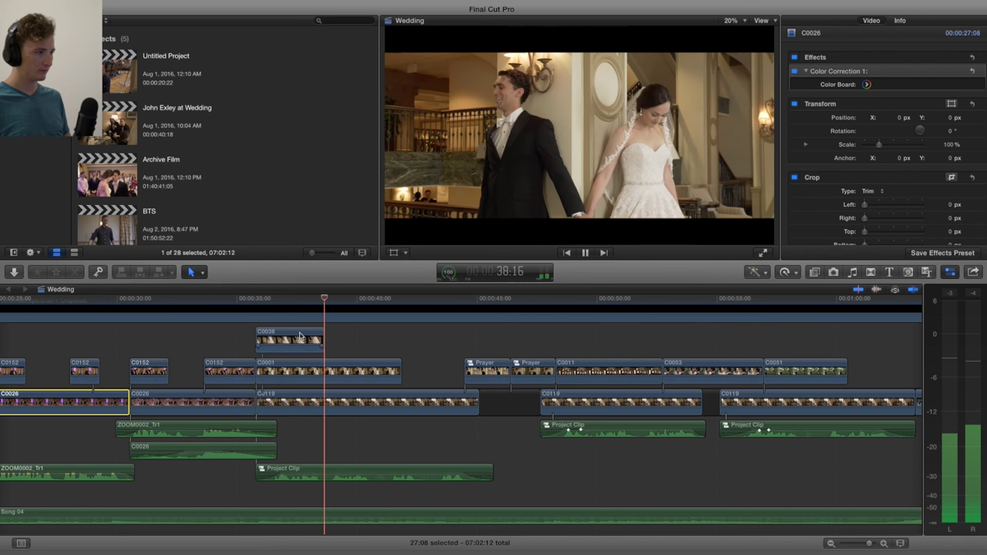
pyautogui.hscroll(5, 302, 335)
pyautogui.press('space')
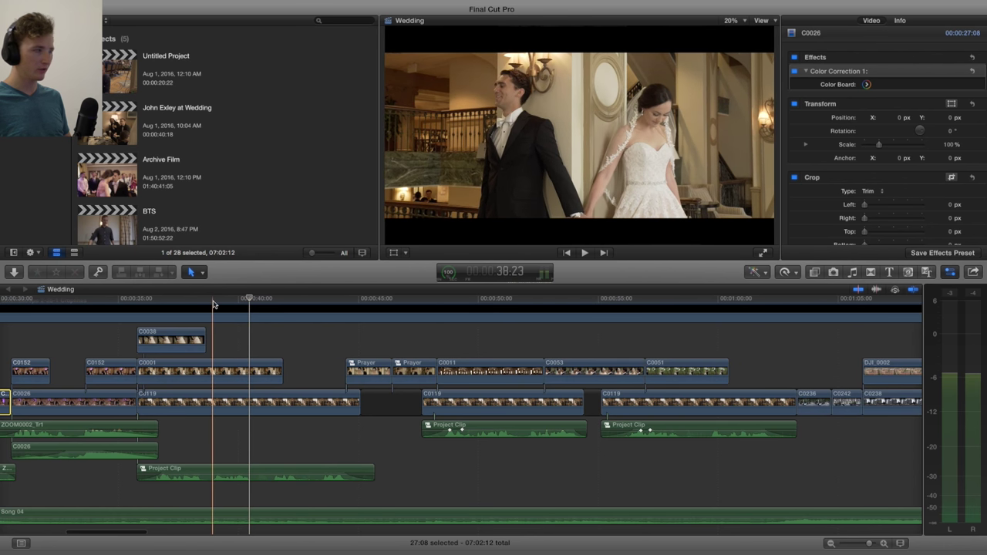
pyautogui.press('space')
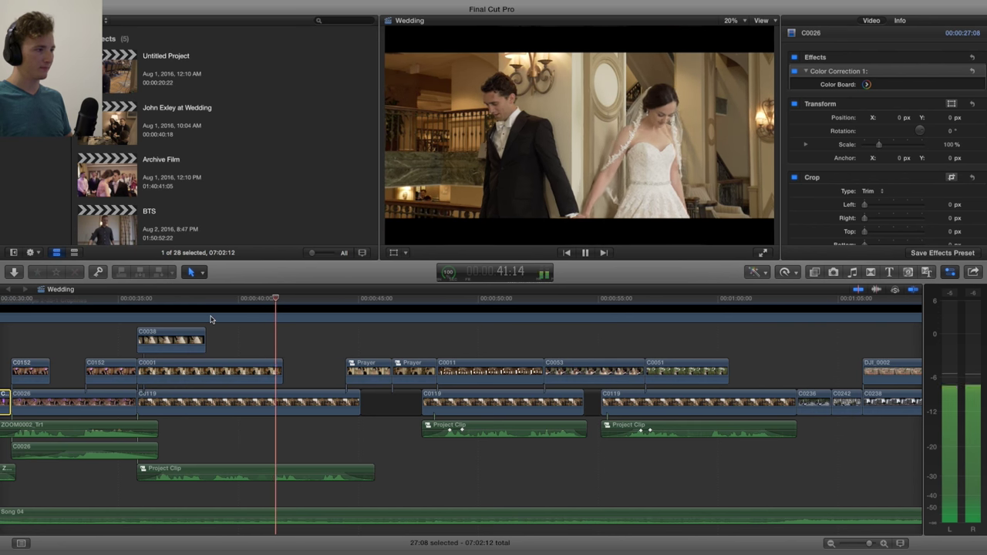
pyautogui.hscroll(3, 239, 333)
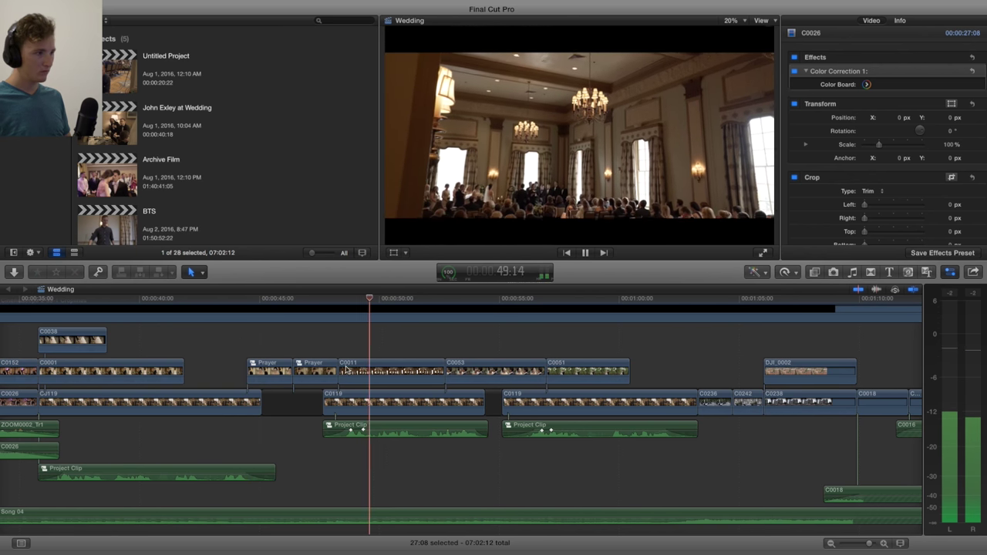
pyautogui.hscroll(3, 347, 371)
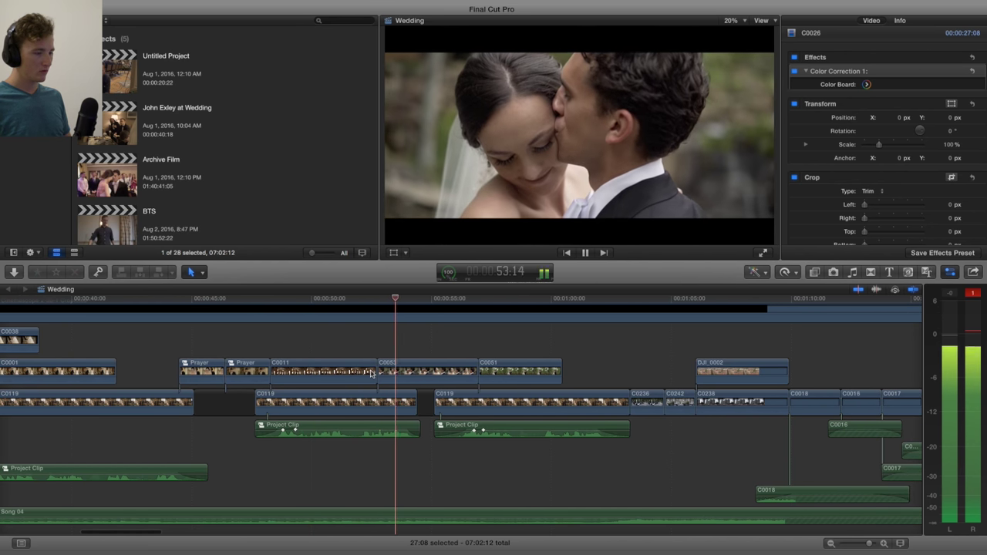
pyautogui.press('space')
pyautogui.click(405, 368)
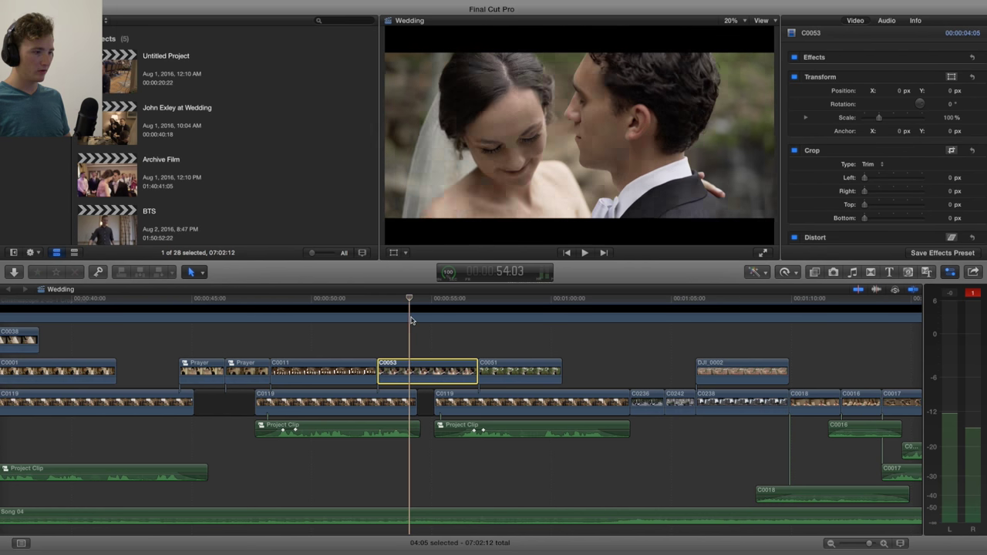
# Step: Select clip C0051 and play the portraits from that shot
pyautogui.click(512, 367)
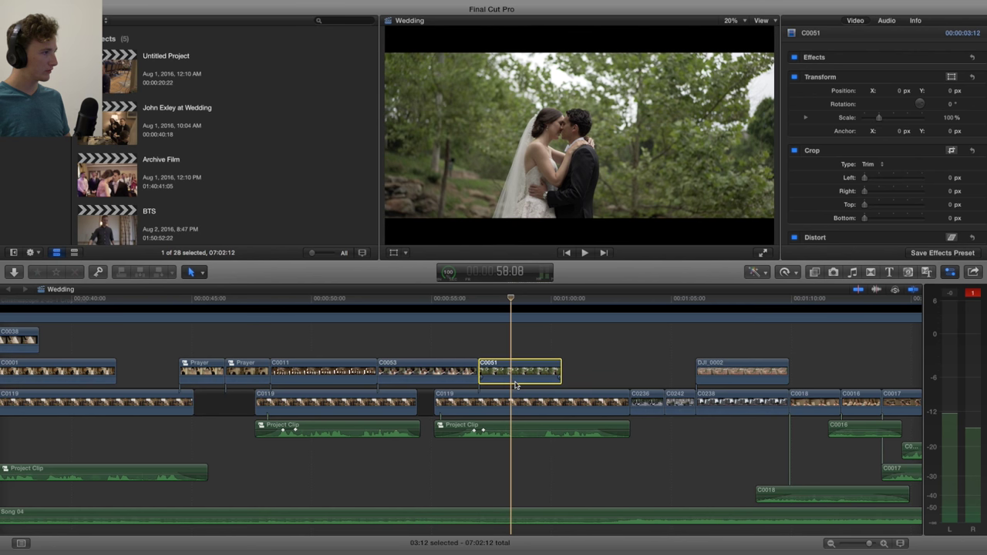
pyautogui.press('space')
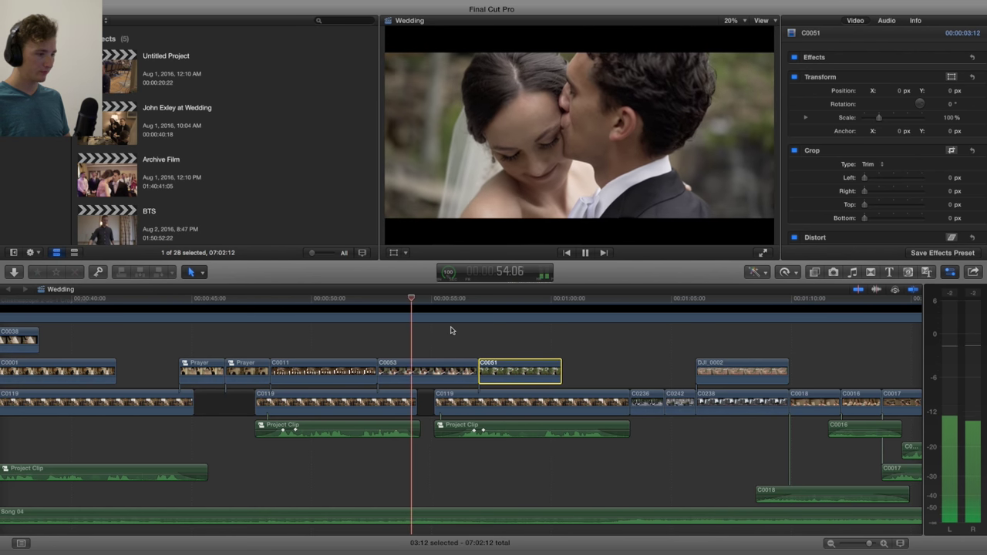
pyautogui.hscroll(3, 445, 339)
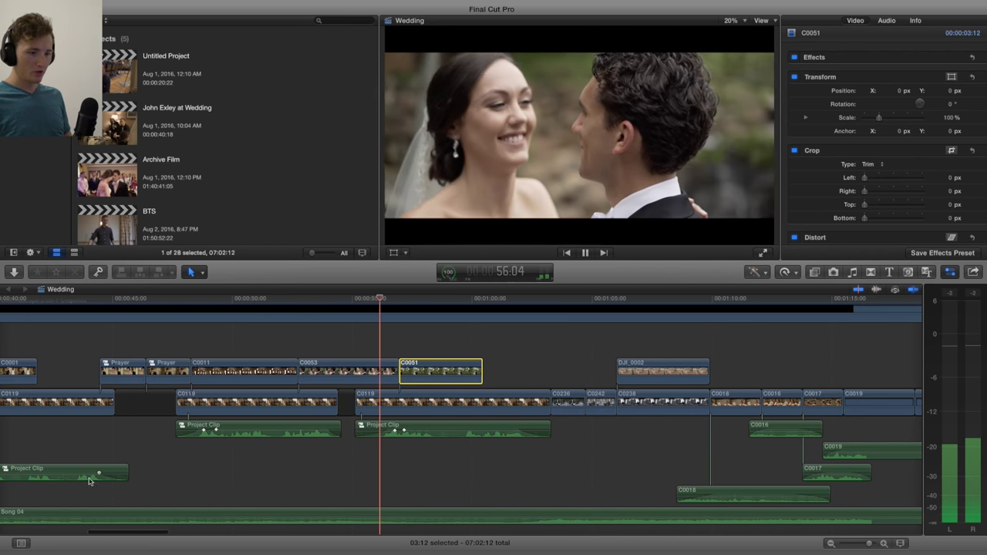
pyautogui.press('space')
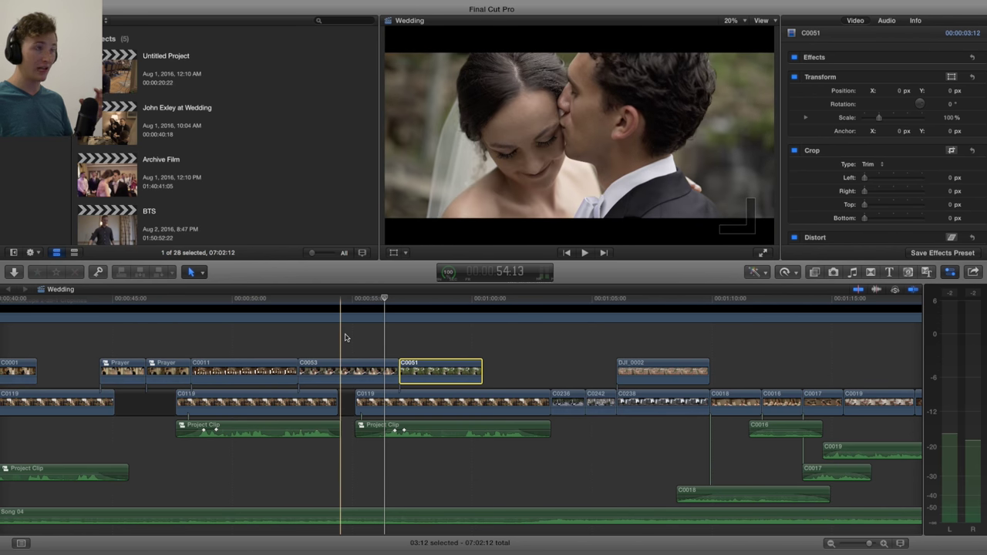
# Step: Play on to the street shot, then zoom the timeline out with the Zoom tool
pyautogui.press('space')
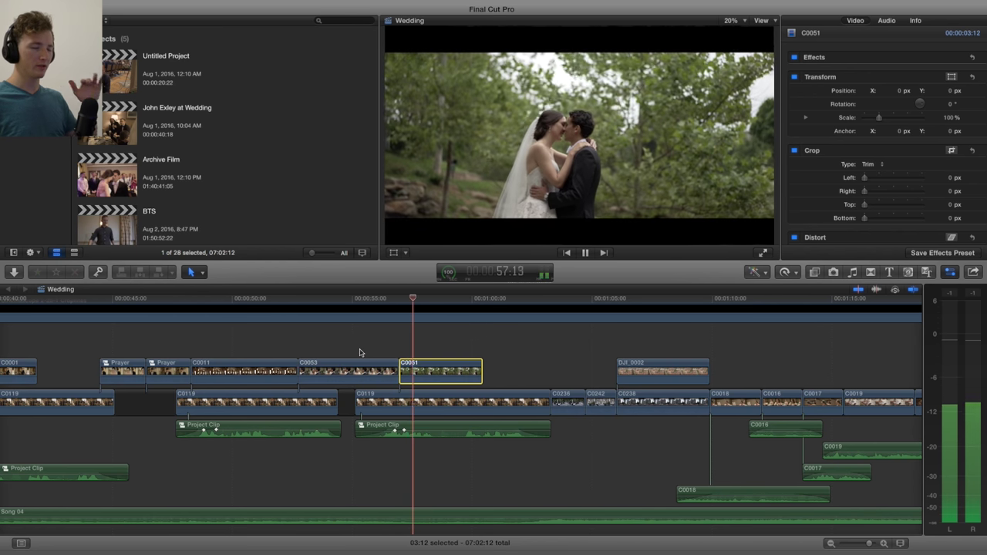
pyautogui.hscroll(5, 370, 357)
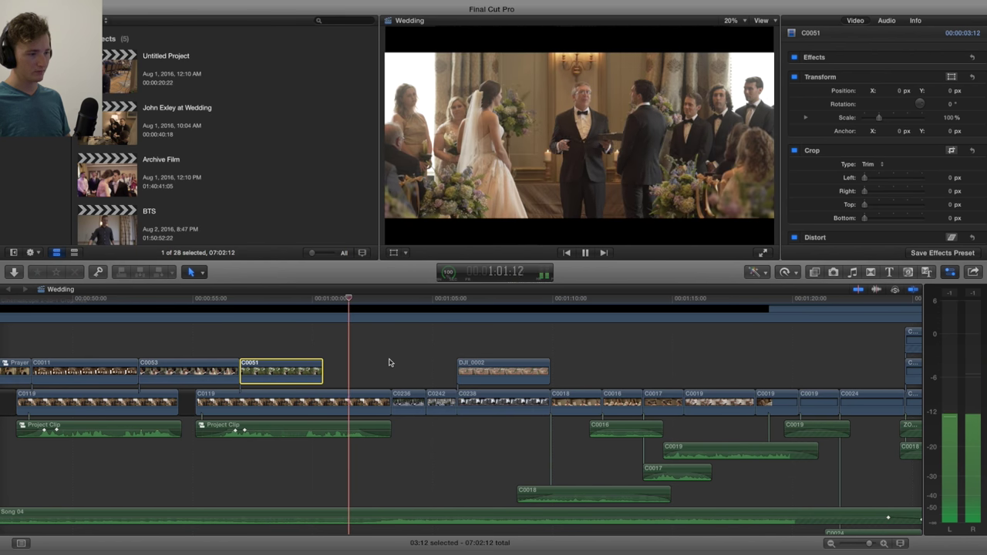
pyautogui.press('space')
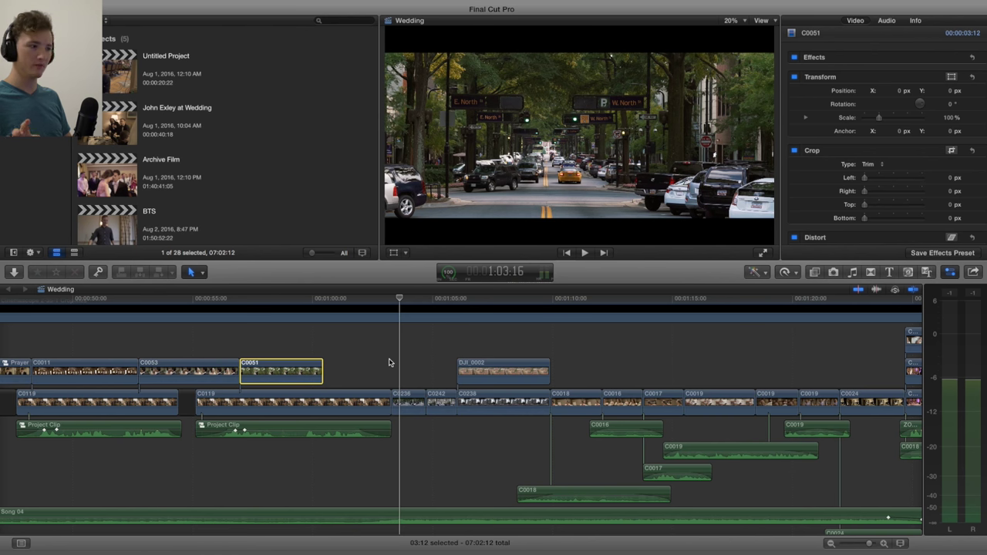
pyautogui.hscroll(-8, 389, 363)
pyautogui.press('z')
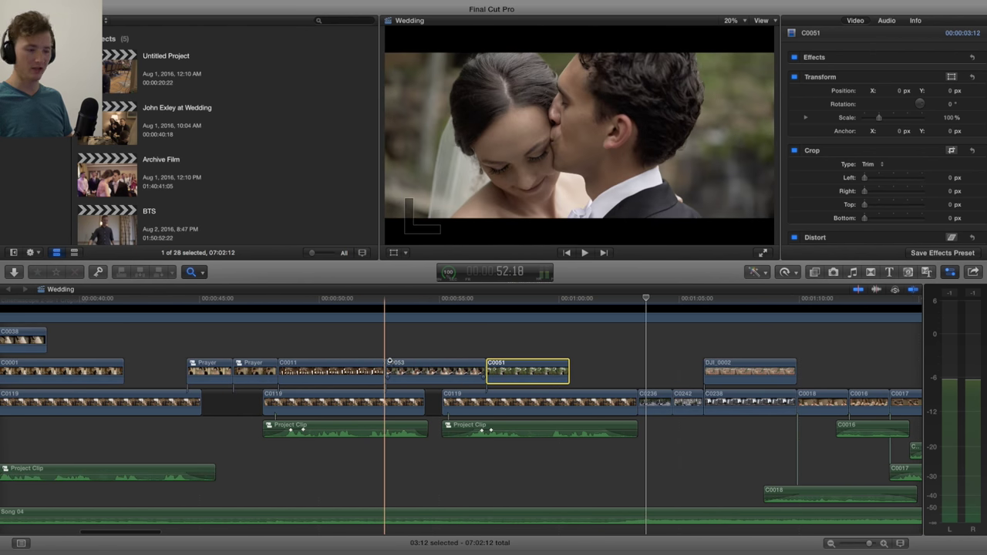
pyautogui.keyDown('alt'); pyautogui.click(365, 348); pyautogui.keyUp('alt')
# Step: Scroll the timeline and place the playhead at 1:02:16 in the ceremony shot
pyautogui.hscroll(-9, 370, 347)
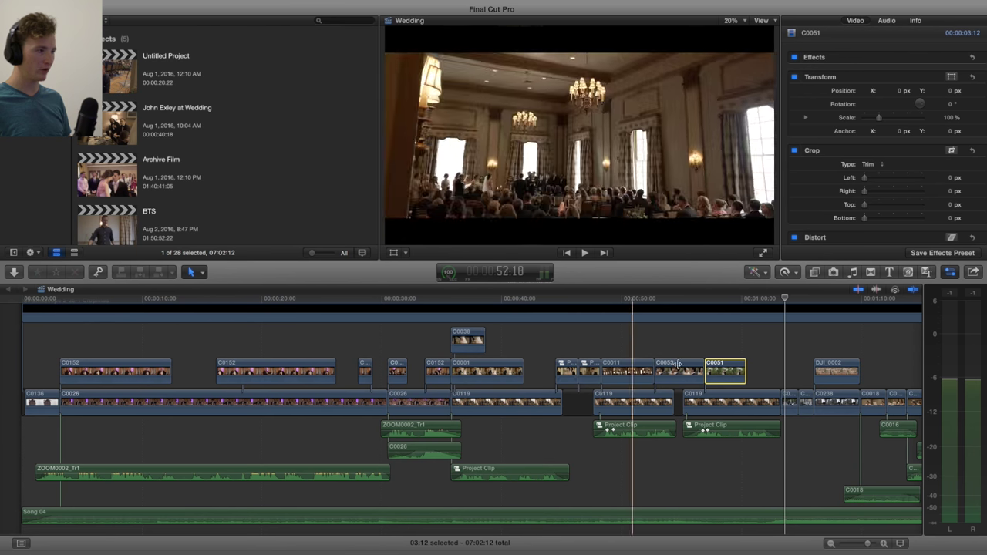
pyautogui.hscroll(10, 771, 372)
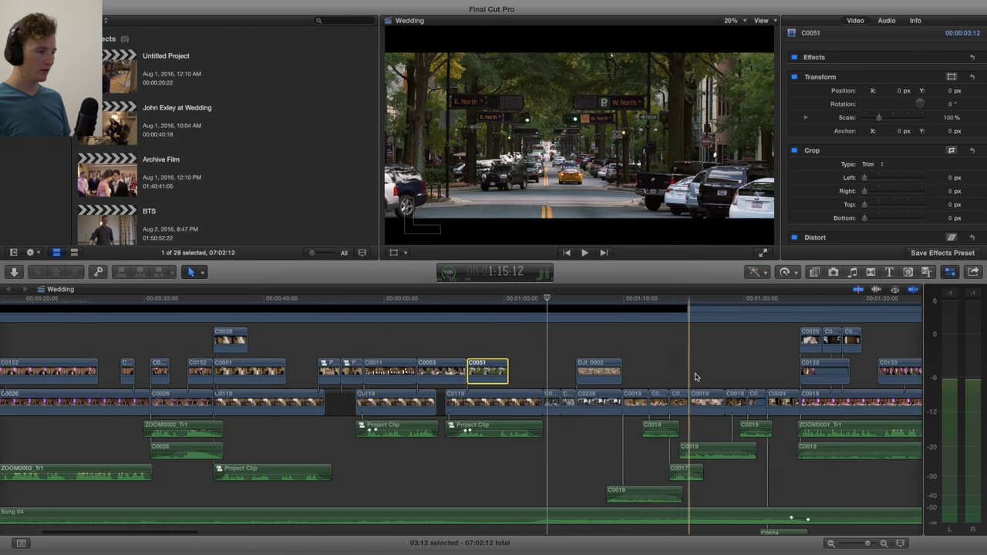
pyautogui.hscroll(3, 377, 495)
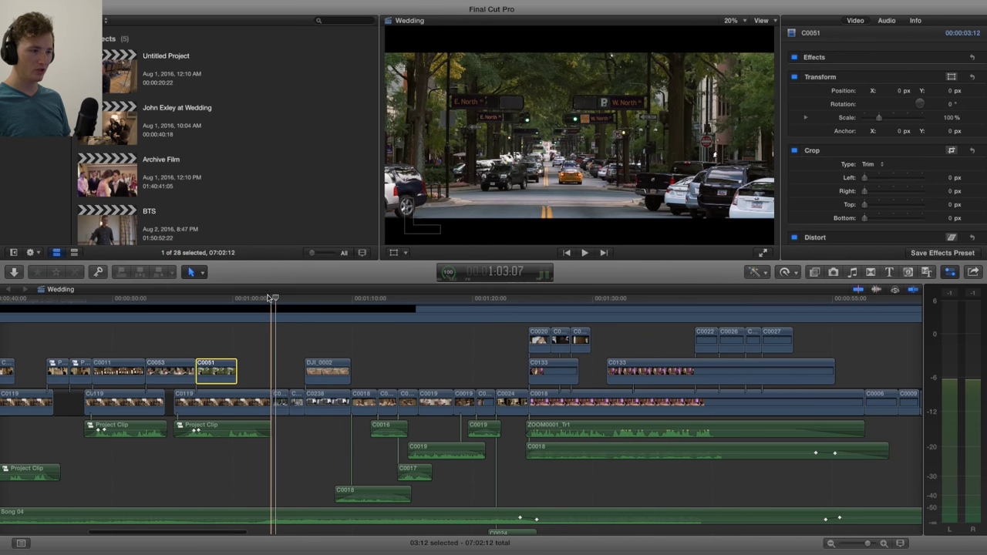
pyautogui.click(270, 298)
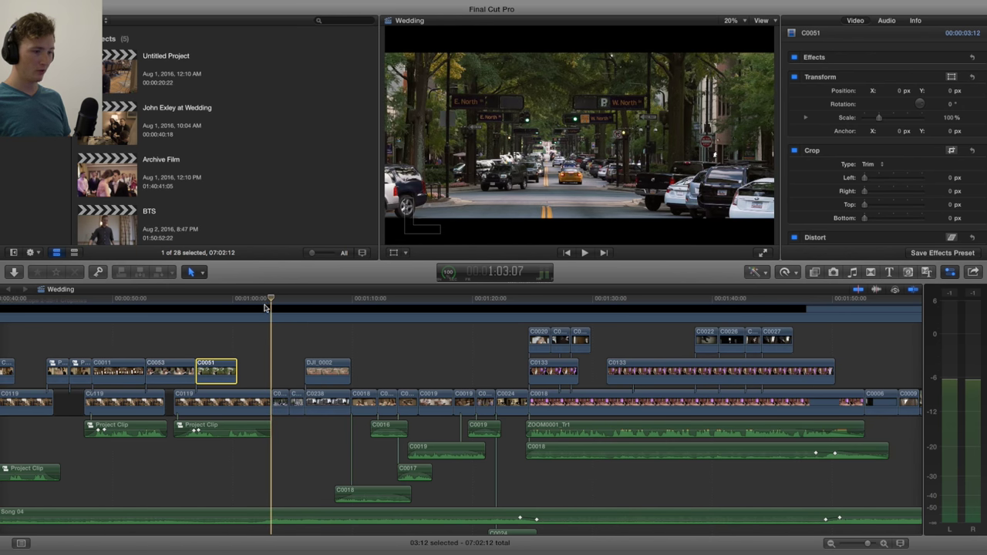
pyautogui.click(264, 300)
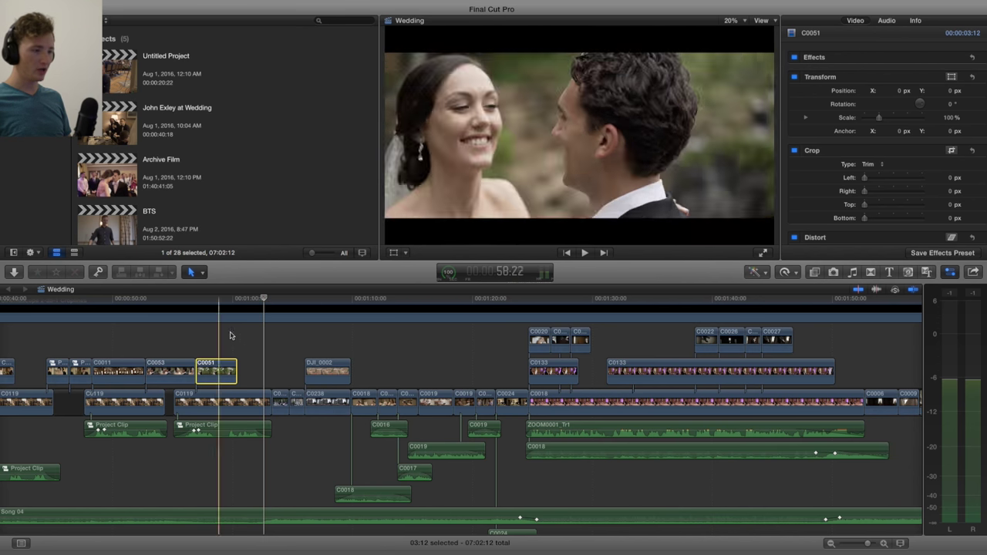
# Step: Play into the aerial city shot, then select DJI_0002 and switch its effects off
pyautogui.press('space')
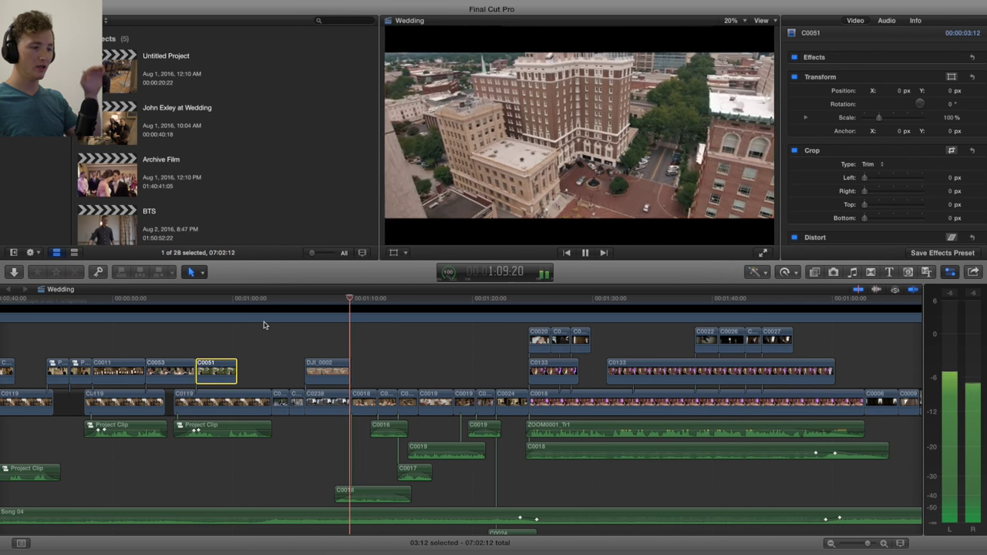
pyautogui.press('space')
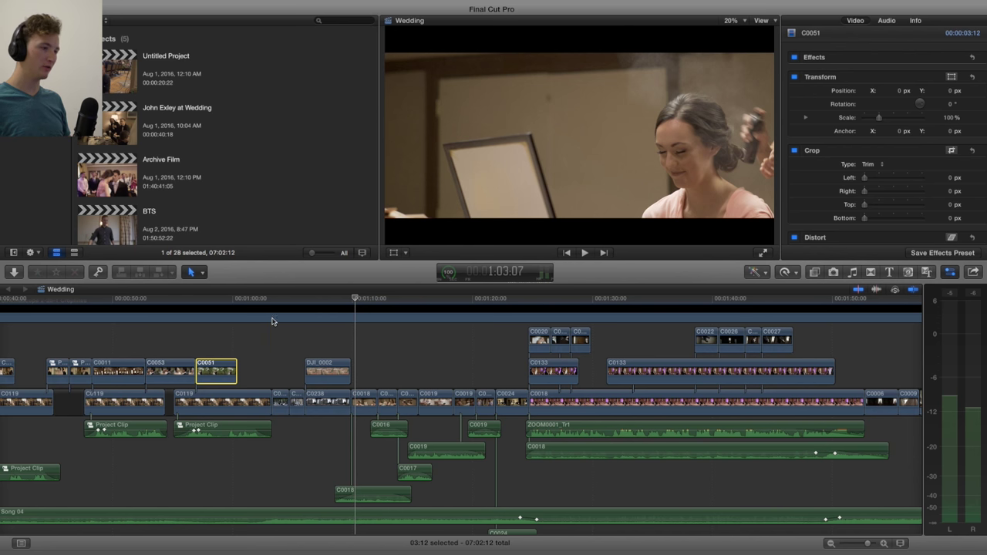
pyautogui.click(330, 365)
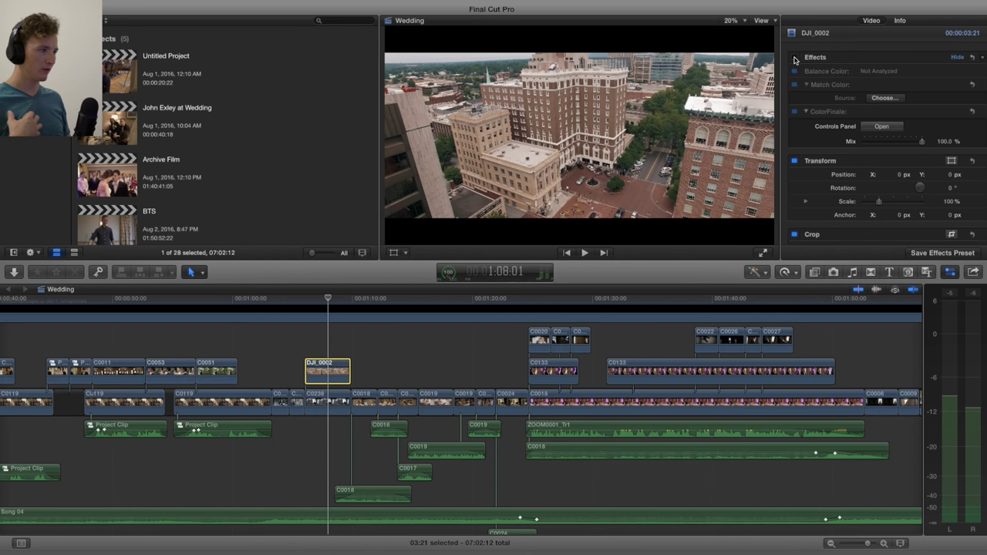
pyautogui.click(794, 58)
# Step: Toggle all of DJI_0002's effects off and on to compare, ending enabled
pyautogui.click(794, 57)
pyautogui.click(794, 58)
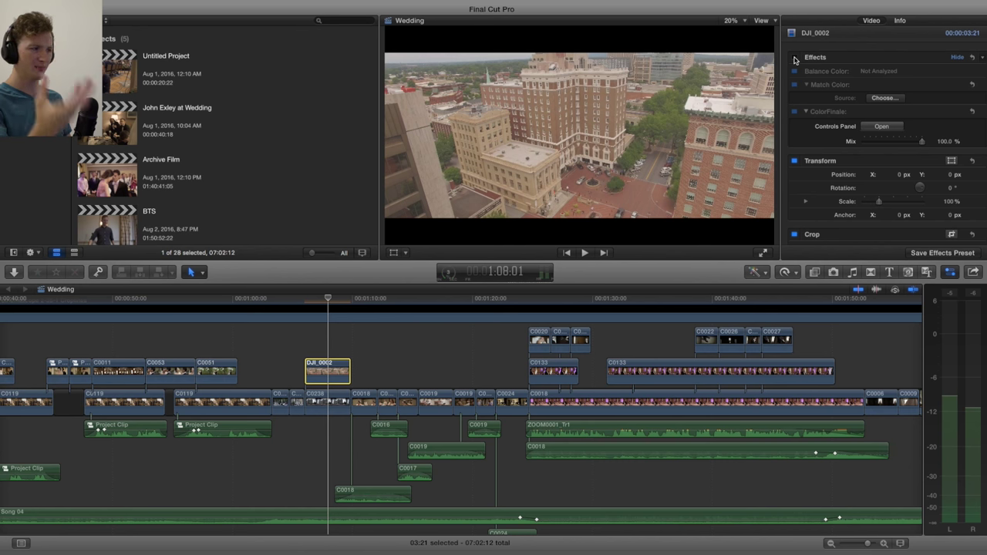
pyautogui.click(794, 58)
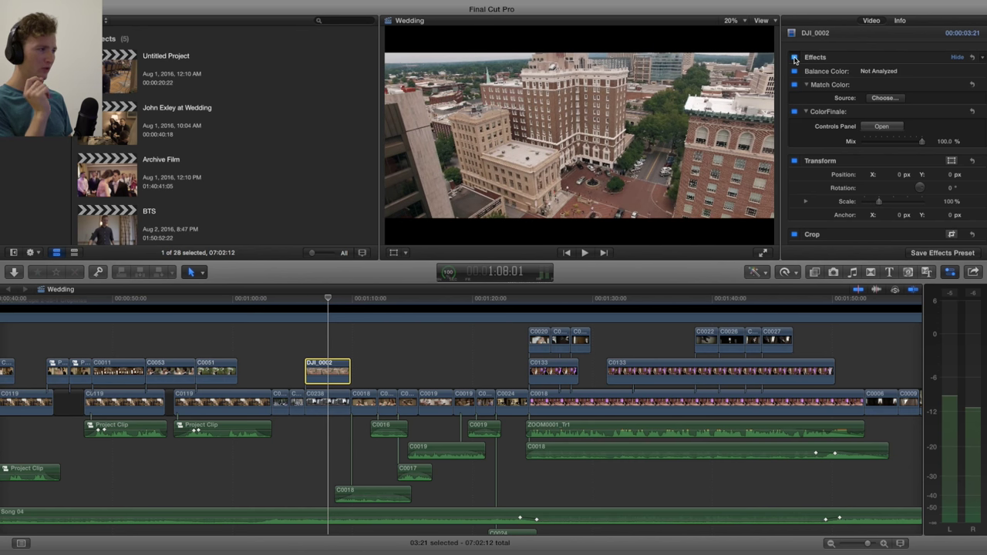
pyautogui.click(795, 58)
pyautogui.click(795, 58)
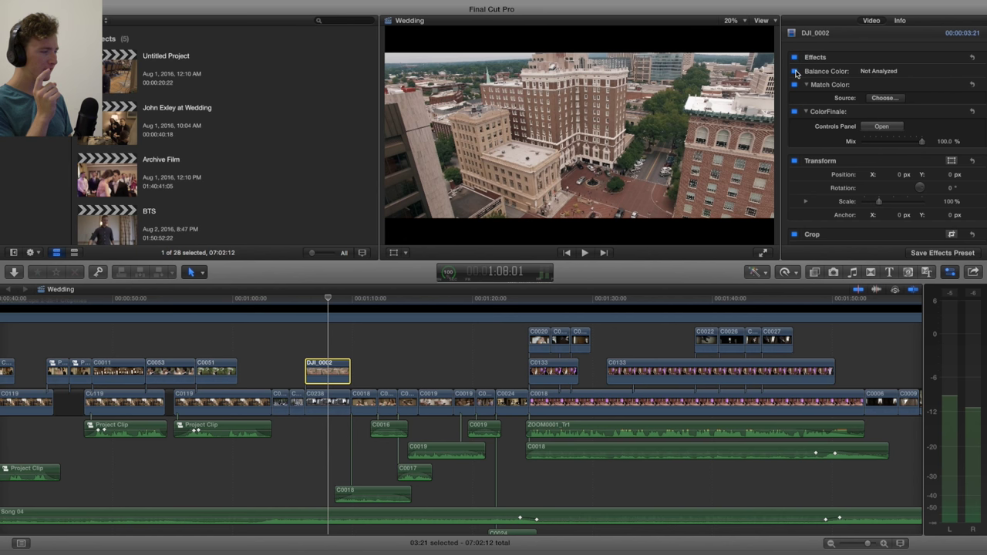
# Step: Compare DJI_0002's Balance Color, Match Color and ColorFinale effects individually, ending with ColorFinale on
pyautogui.click(795, 112)
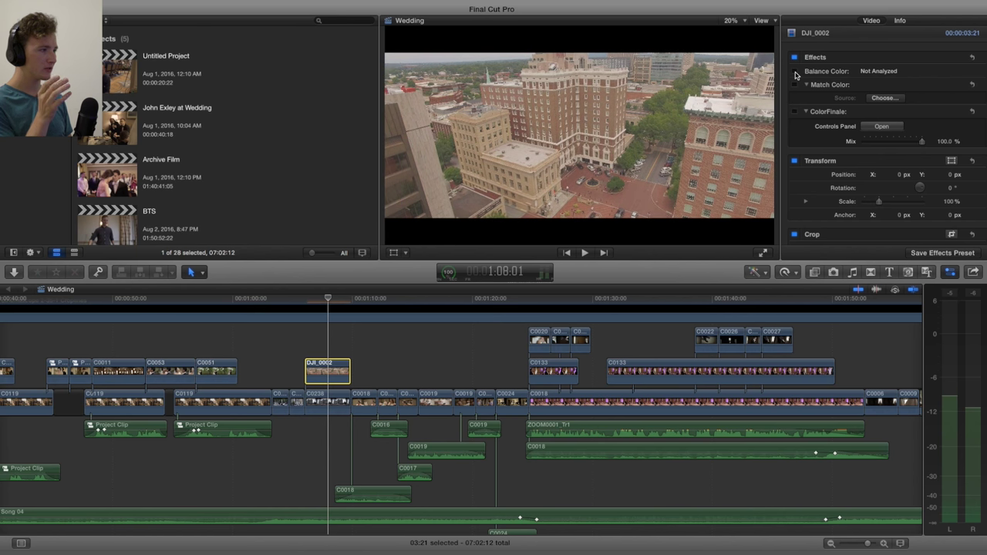
pyautogui.click(795, 72)
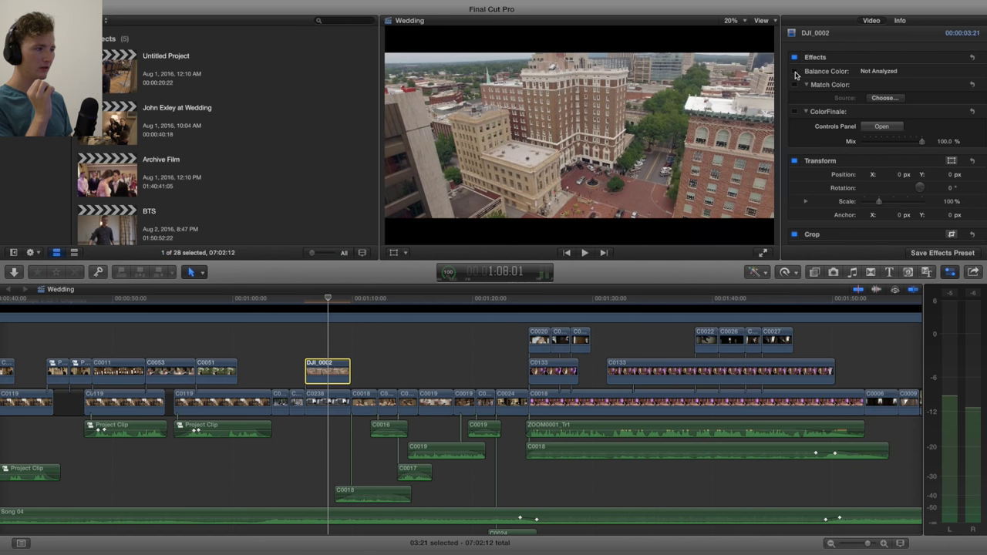
pyautogui.click(795, 72)
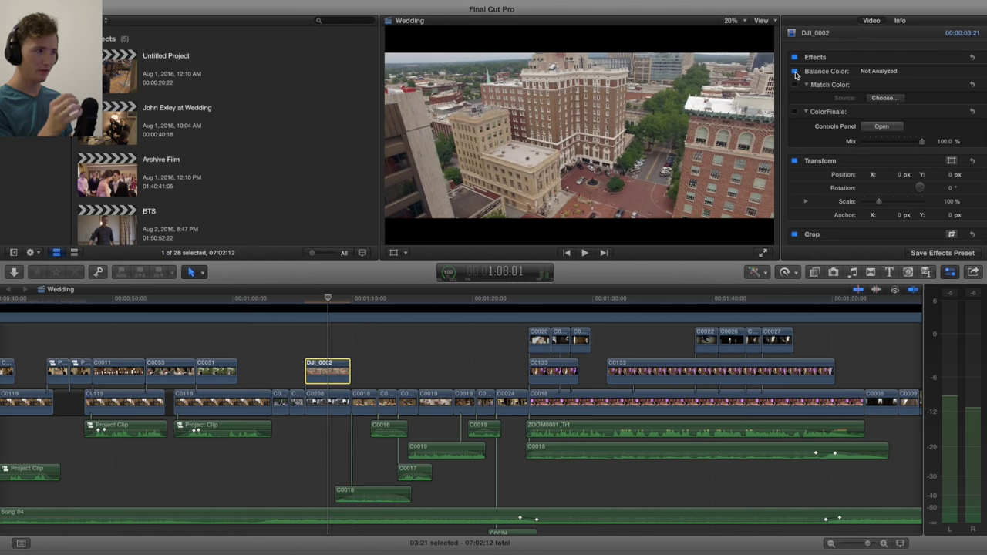
pyautogui.click(795, 72)
pyautogui.click(795, 72)
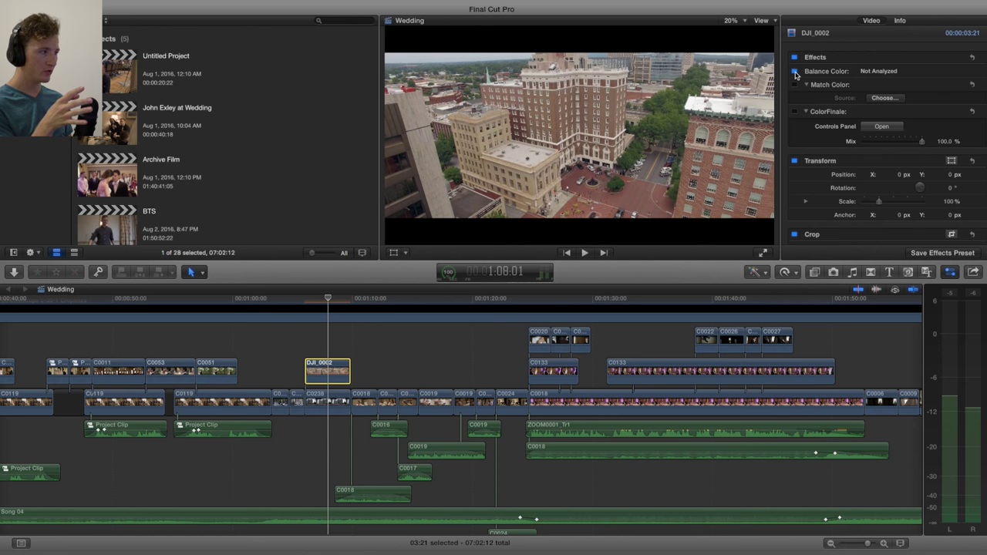
pyautogui.click(796, 85)
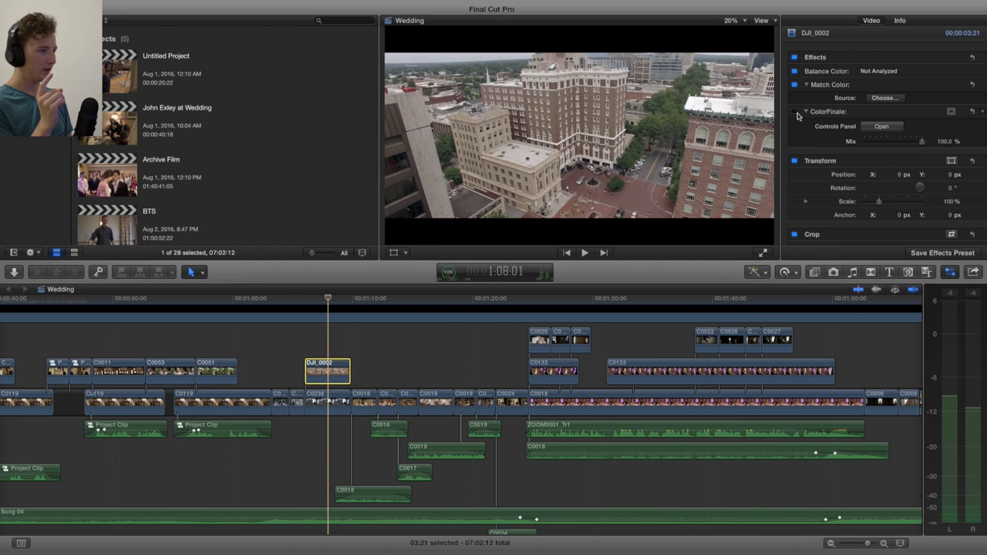
pyautogui.click(795, 111)
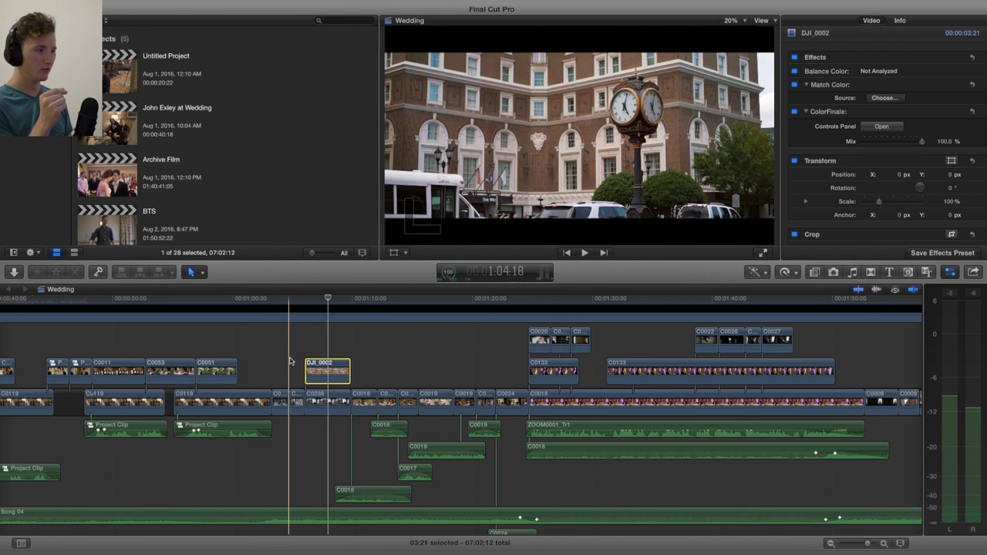
# Step: Select clip C0242 at 1:04:18 and toggle its ColorFinale grade off and back on
pyautogui.click(296, 395)
pyautogui.click(295, 396)
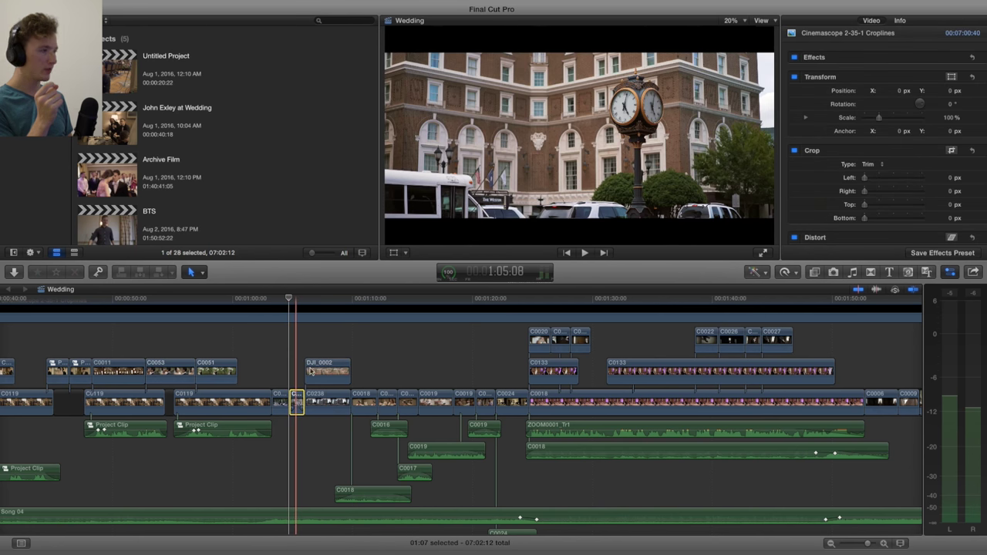
pyautogui.click(792, 71)
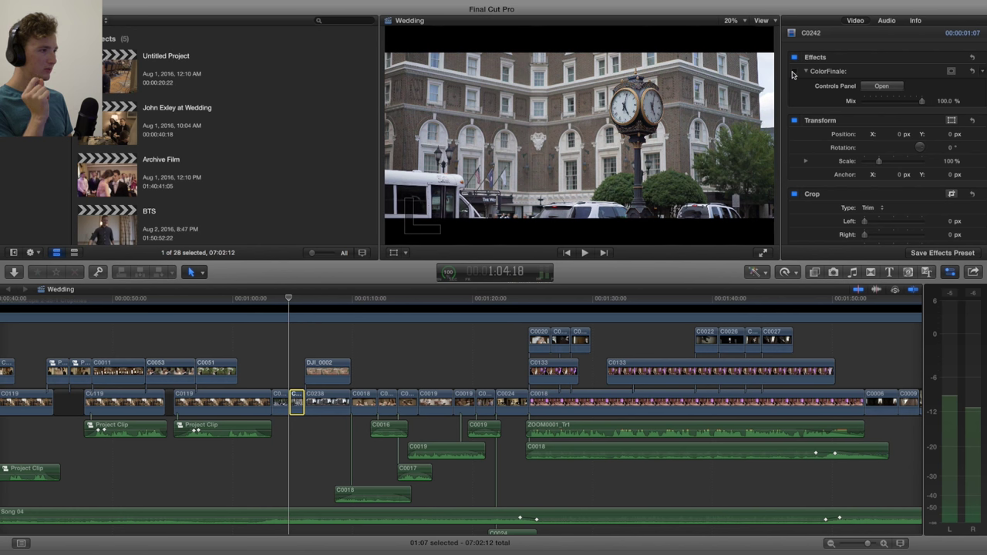
pyautogui.click(793, 72)
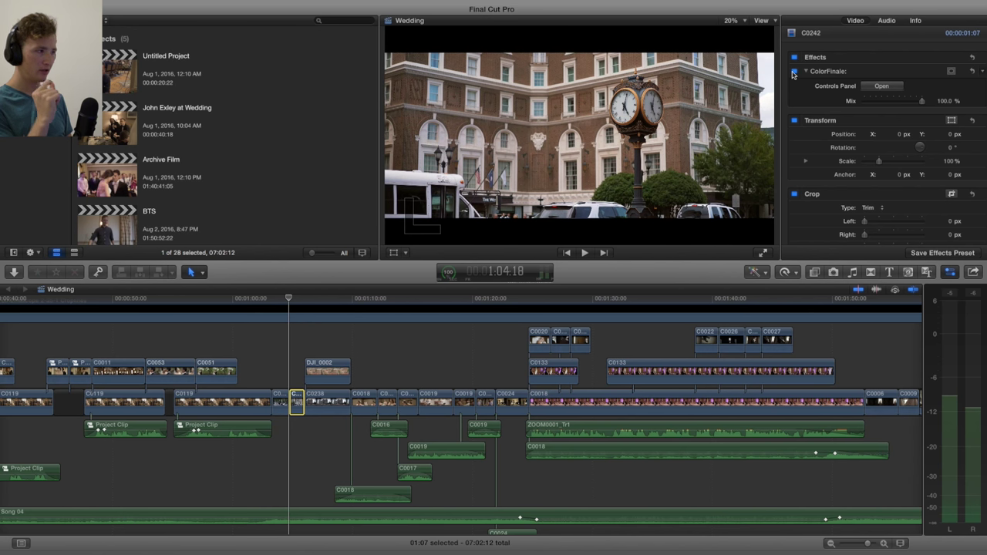
# Step: Toggle C0242's ColorFinale grade off and on to compare, then show its LUT settings
pyautogui.click(794, 72)
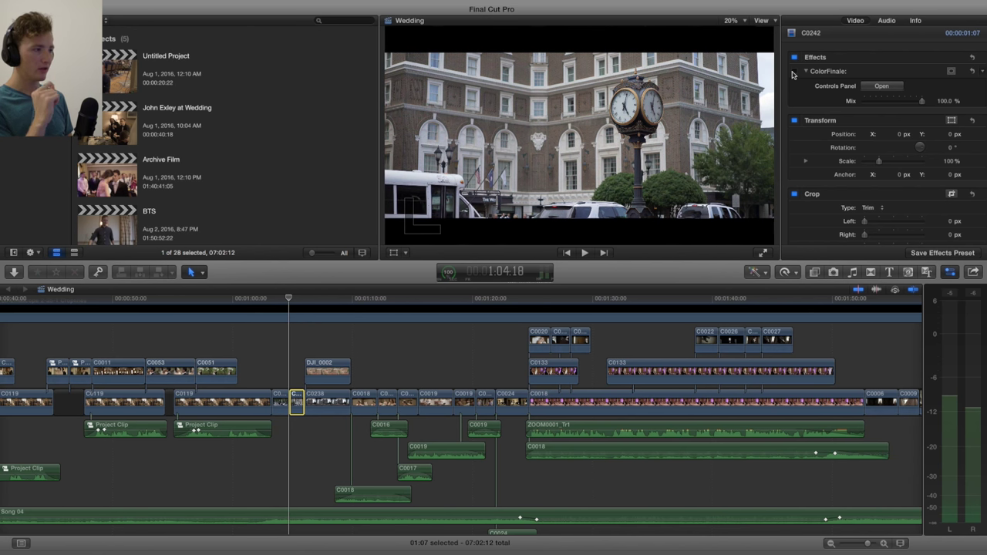
pyautogui.click(794, 71)
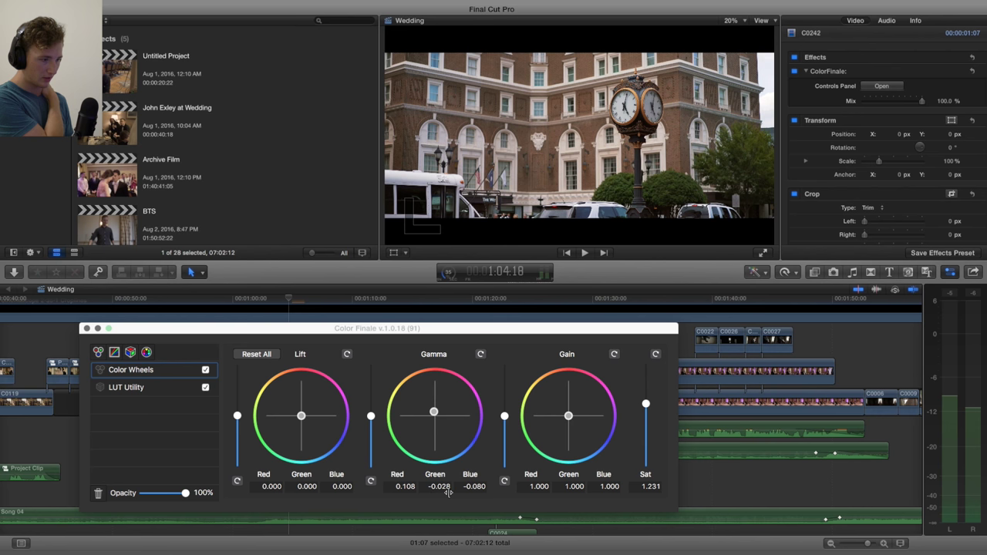
pyautogui.click(125, 388)
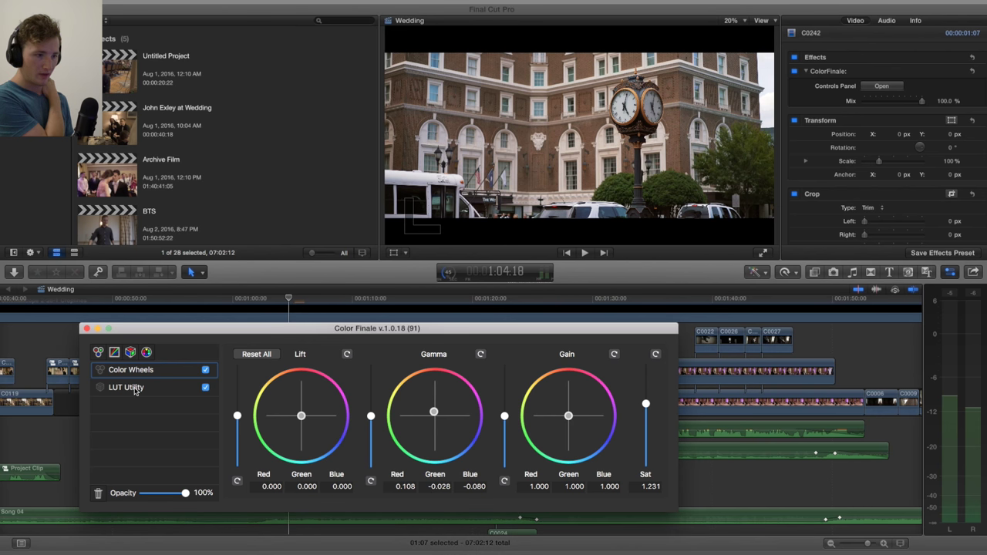
pyautogui.click(133, 388)
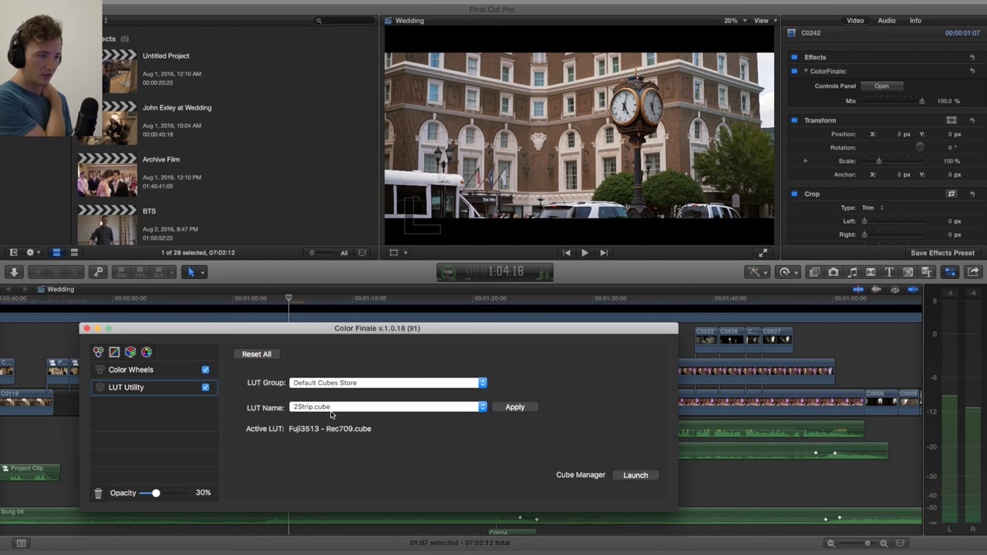
# Step: Browse the LUT list without picking one, keeping Fuji3513 - Rec709, and close ColorFinale
pyautogui.click(337, 409)
pyautogui.scroll(-10, 344, 498)
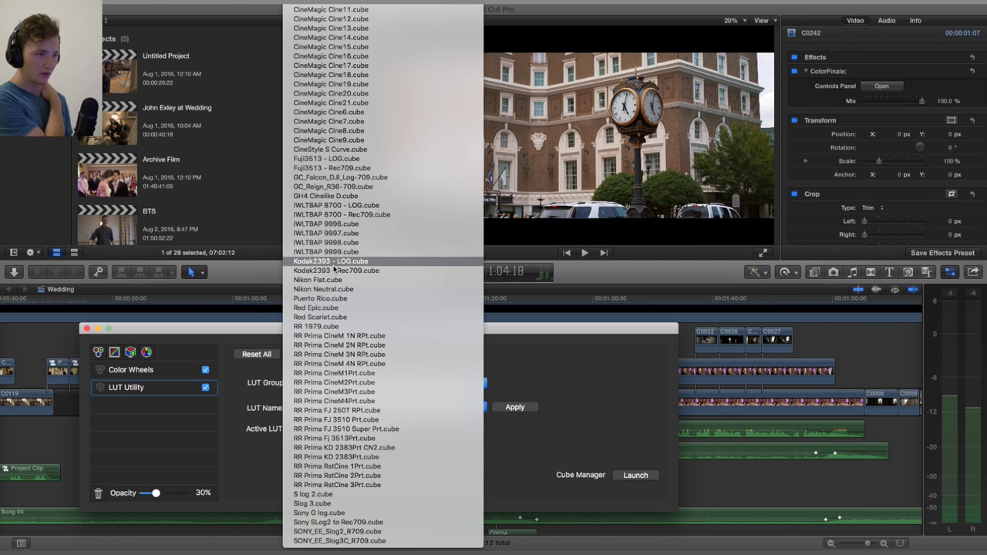
pyautogui.click(564, 369)
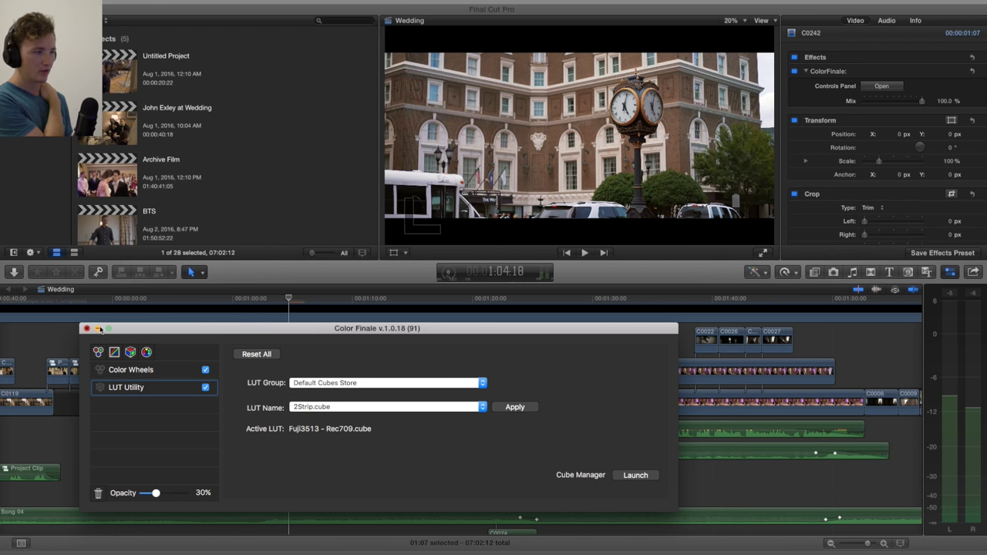
pyautogui.click(98, 328)
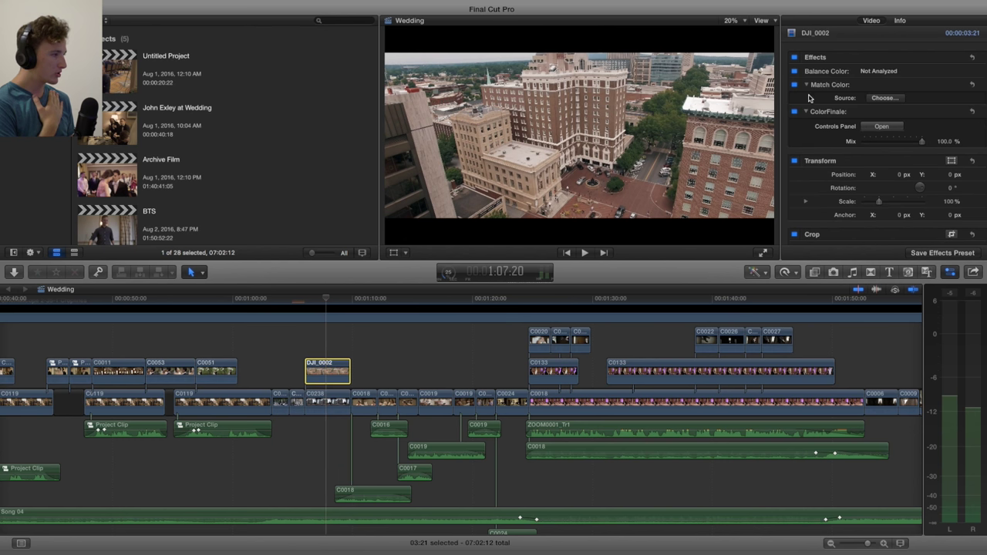
# Step: Compare DJI_0002 with its ColorFinale grade off and on, then play the aerial shot
pyautogui.click(795, 112)
pyautogui.click(795, 112)
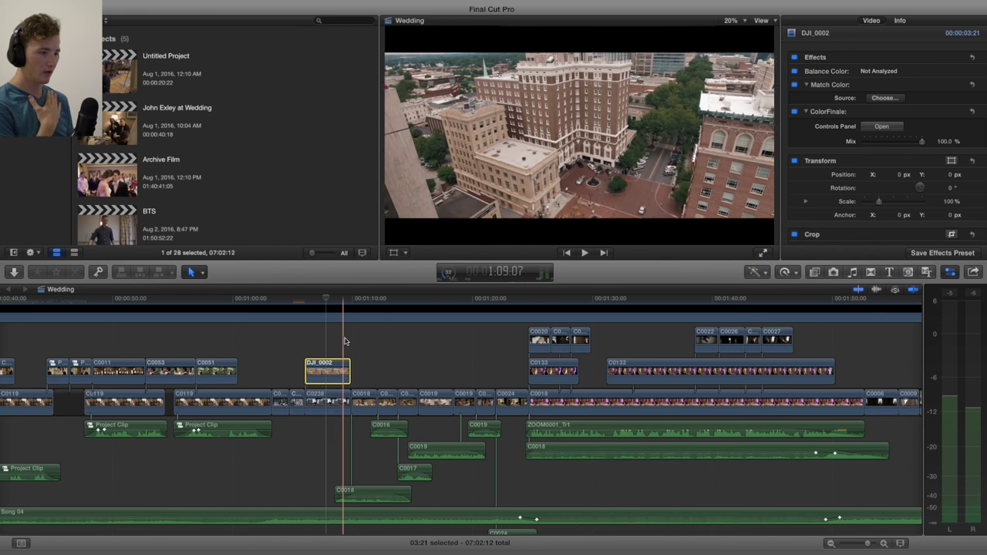
pyautogui.press('space')
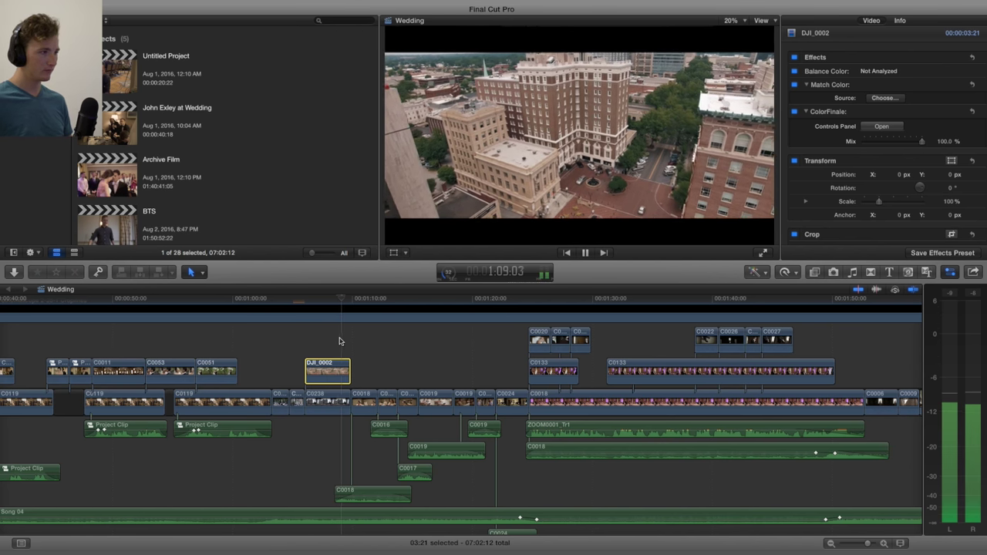
pyautogui.hscroll(5, 339, 341)
pyautogui.press('space')
# Step: Play through the reception shots from the skimmer with the Inspector shown (Cmd-4)
pyautogui.click(181, 338)
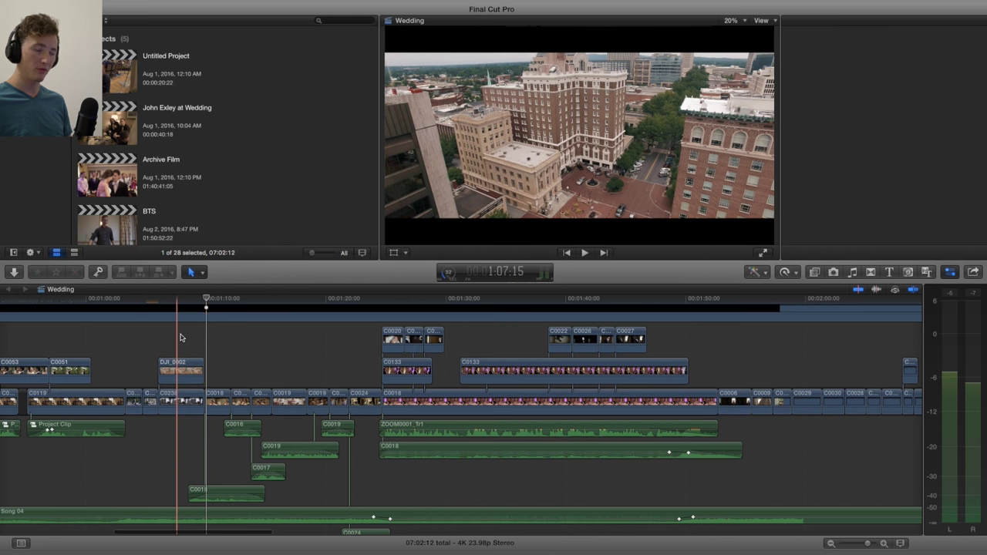
pyautogui.press('space')
pyautogui.press('super+4')
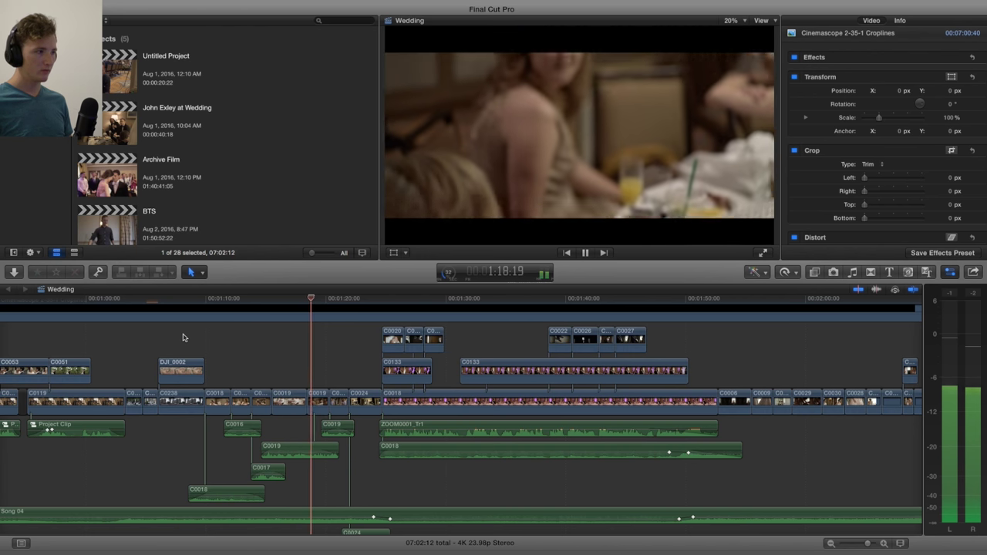
pyautogui.press('space')
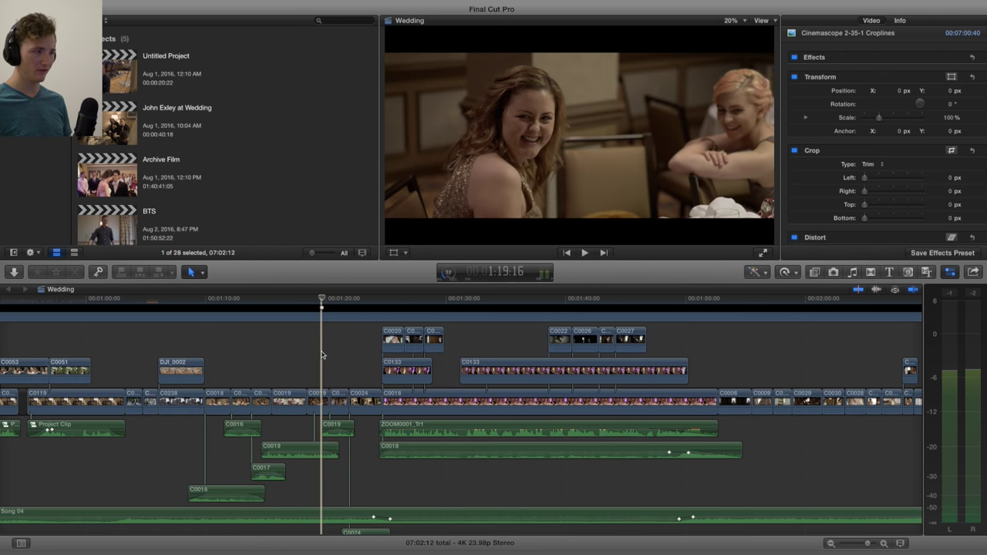
pyautogui.press('space')
pyautogui.hscroll(3, 312, 353)
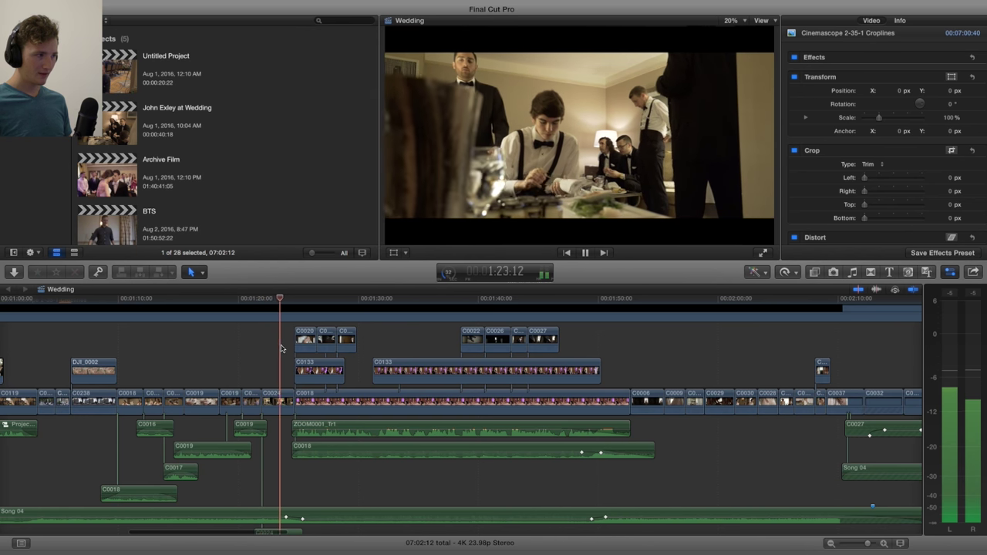
pyautogui.press('space')
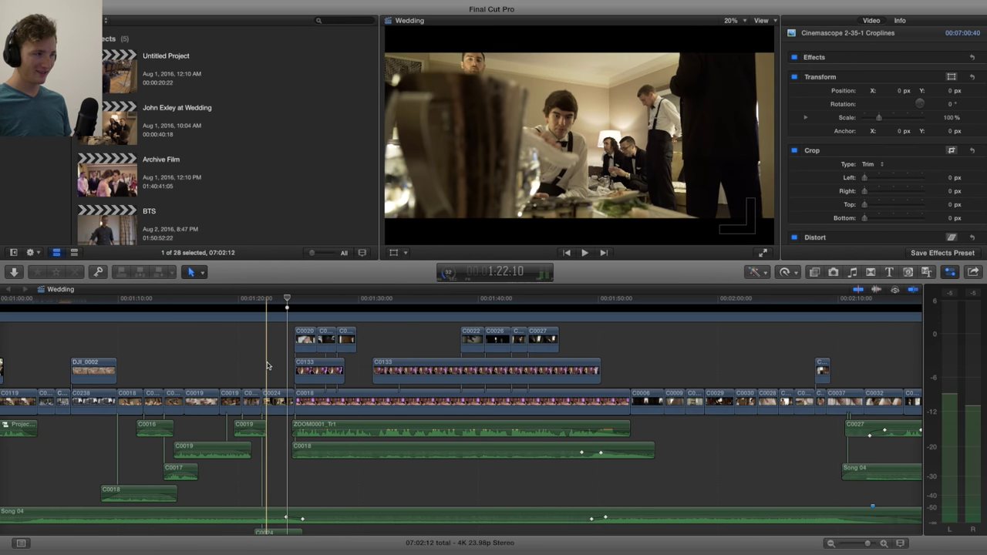
# Step: Play on through the getting-ready shots, stop on the groom, and select ZOOM0001_Tr1 audio
pyautogui.scroll(-4, 260, 360)
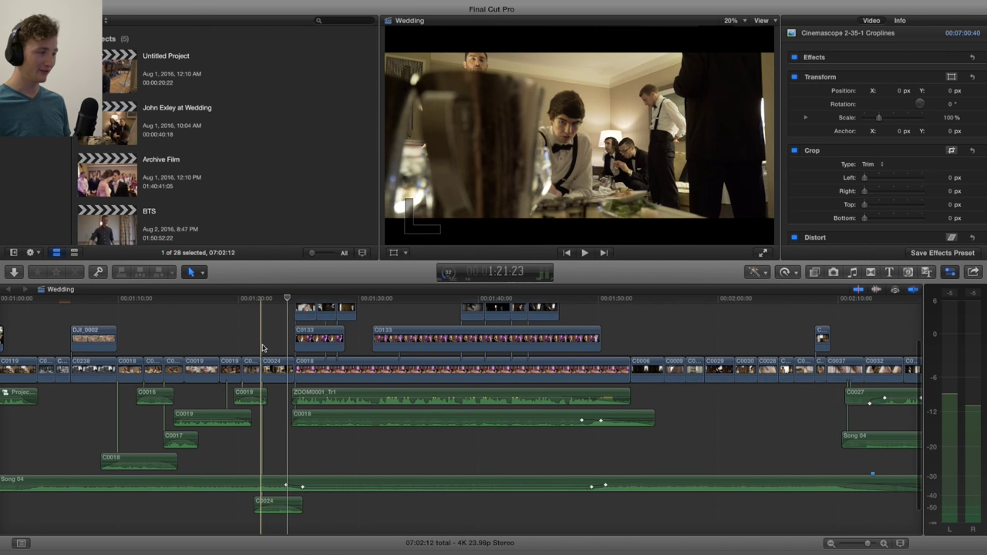
pyautogui.press('space')
pyautogui.hscroll(3, 254, 345)
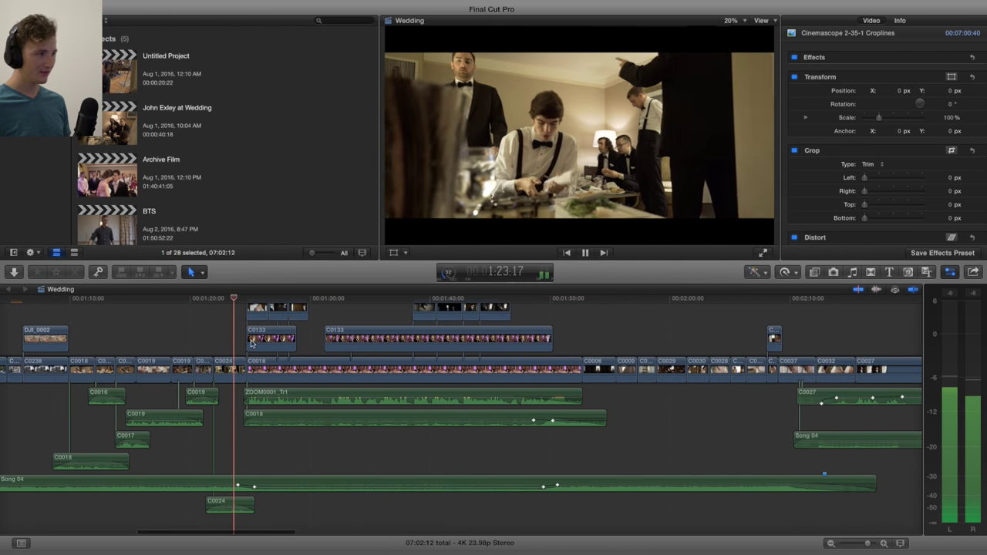
pyautogui.scroll(2, 251, 345)
pyautogui.scroll(2, 244, 345)
pyautogui.hscroll(1, 245, 345)
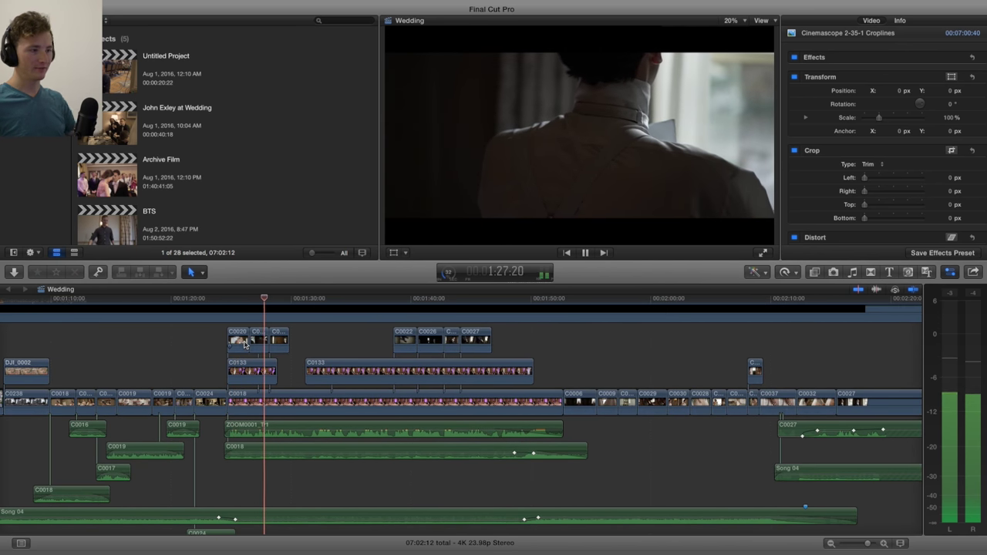
pyautogui.press('space')
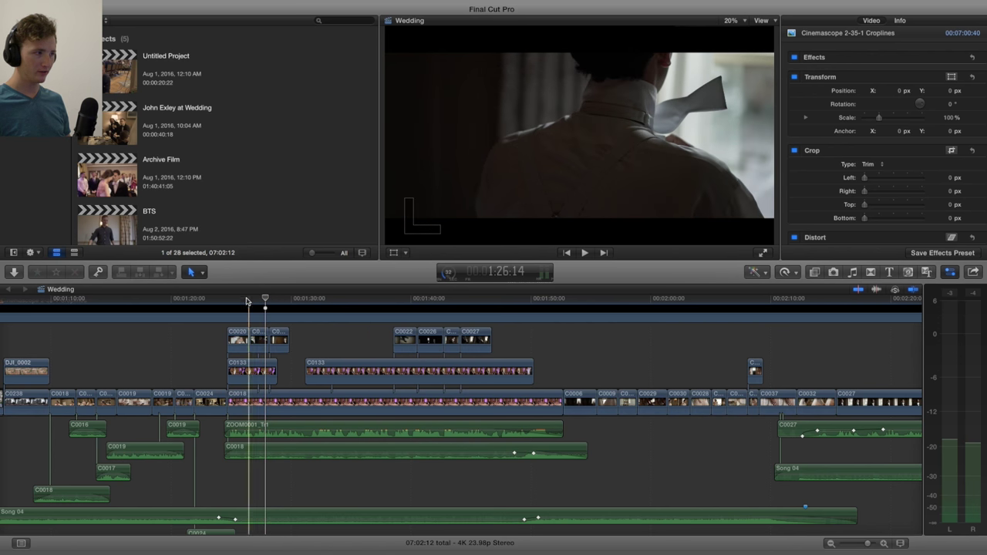
pyautogui.press('space')
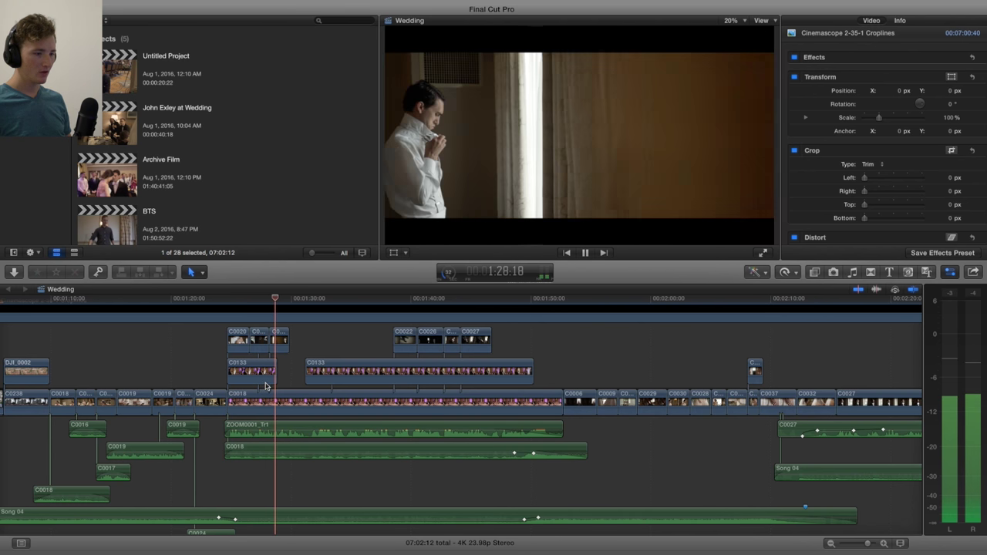
pyautogui.press('space')
pyautogui.click(280, 430)
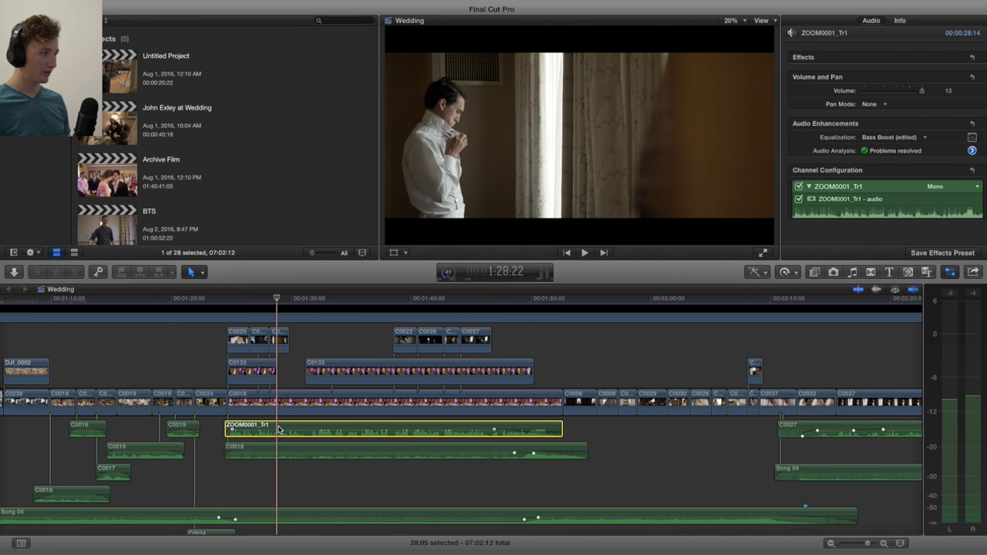
# Step: Check ZOOM0001_Tr1's Audio Enhancements, then play the toast to hear it
pyautogui.click(971, 150)
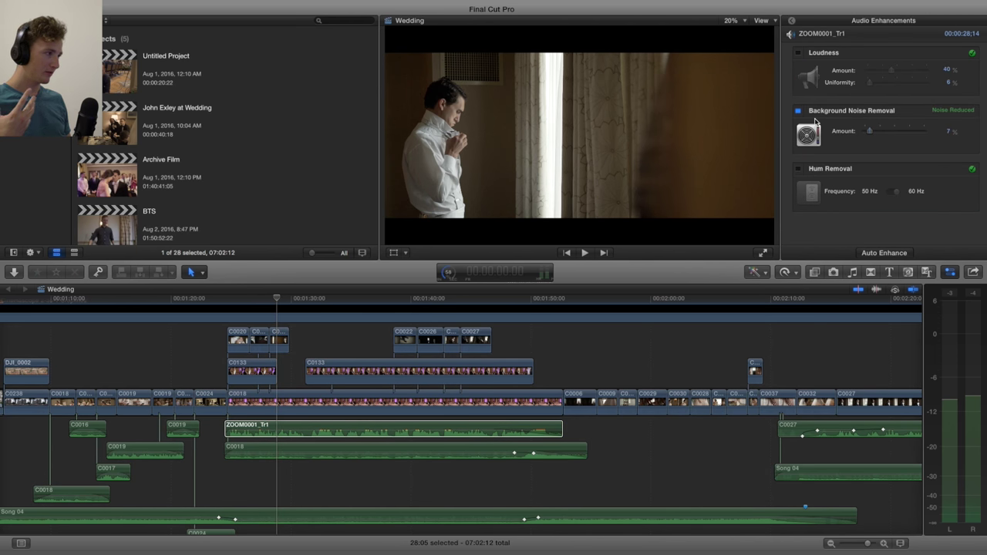
pyautogui.click(792, 20)
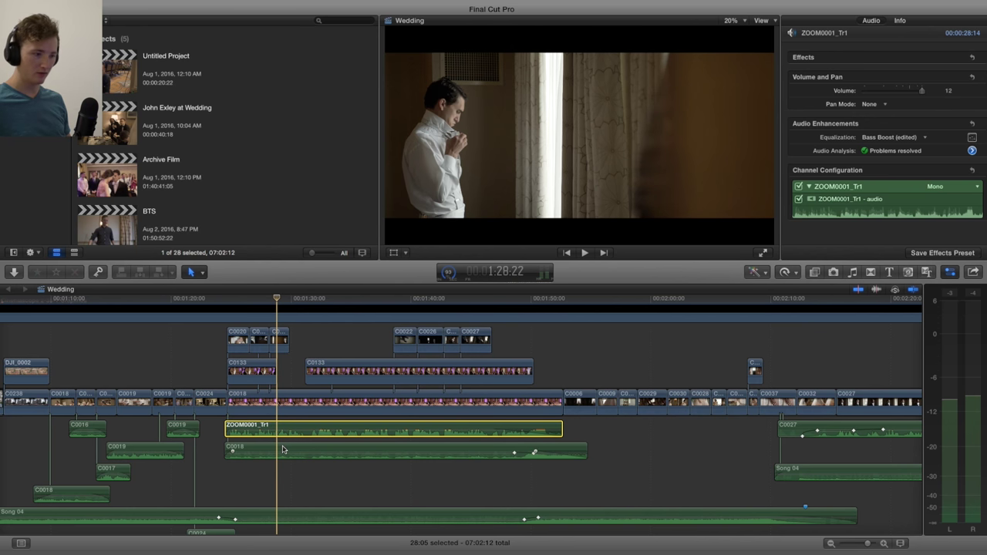
pyautogui.press('space')
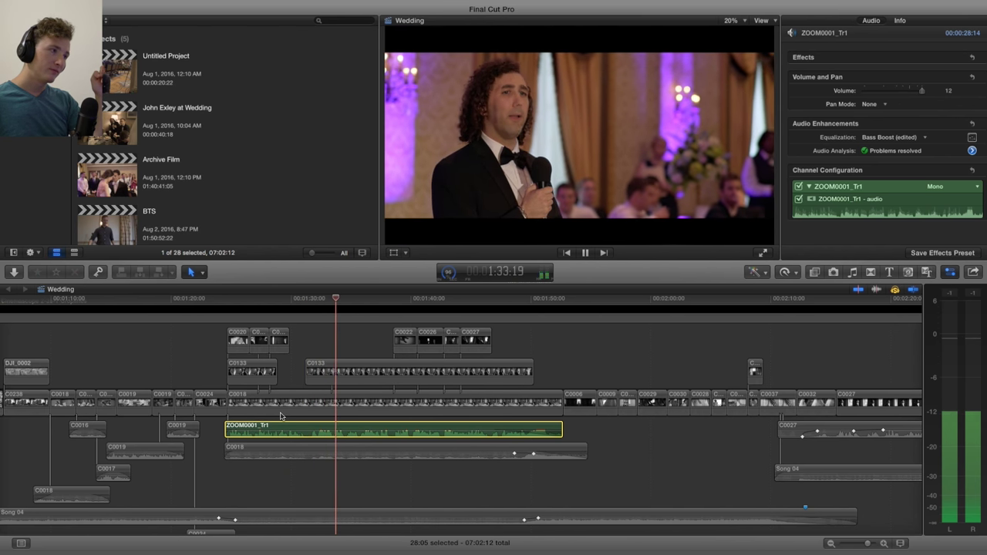
pyautogui.press('space')
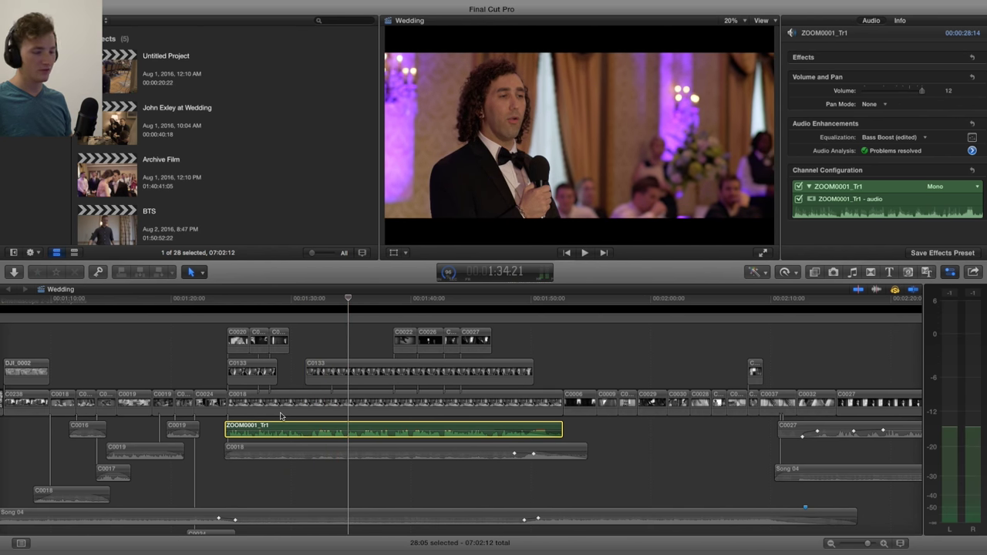
# Step: Select the C0018 audio and replay the toast from around 1:31:05
pyautogui.click(311, 452)
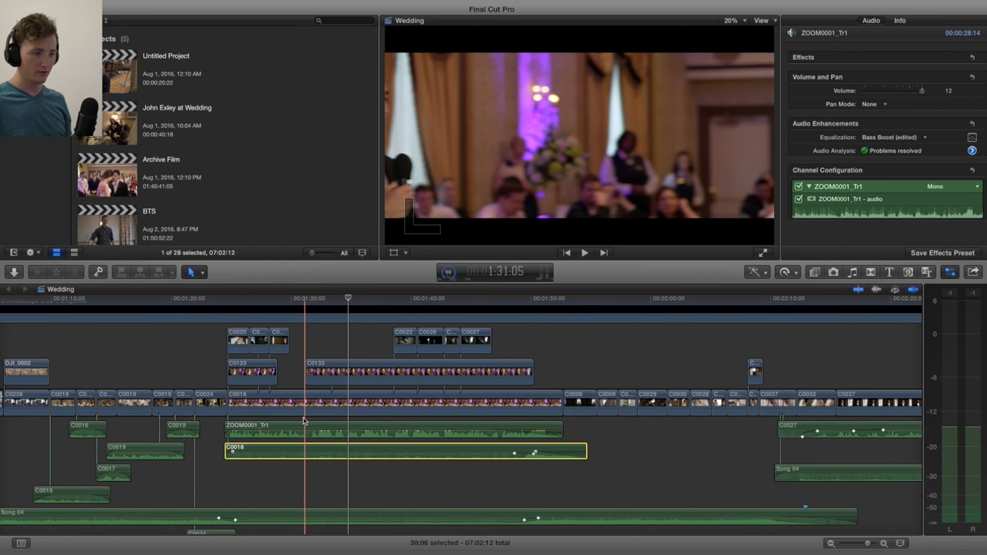
pyautogui.click(305, 300)
pyautogui.press('space')
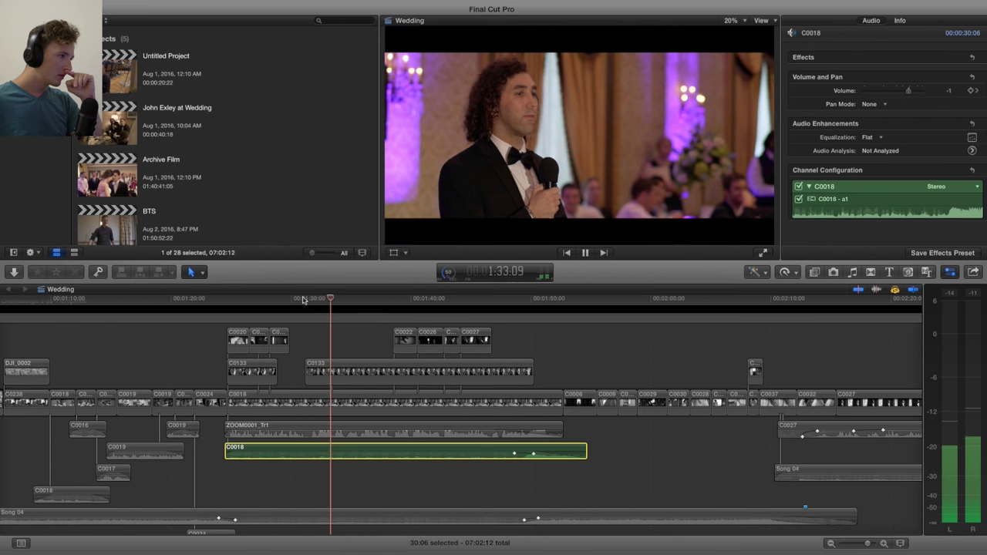
pyautogui.press('space')
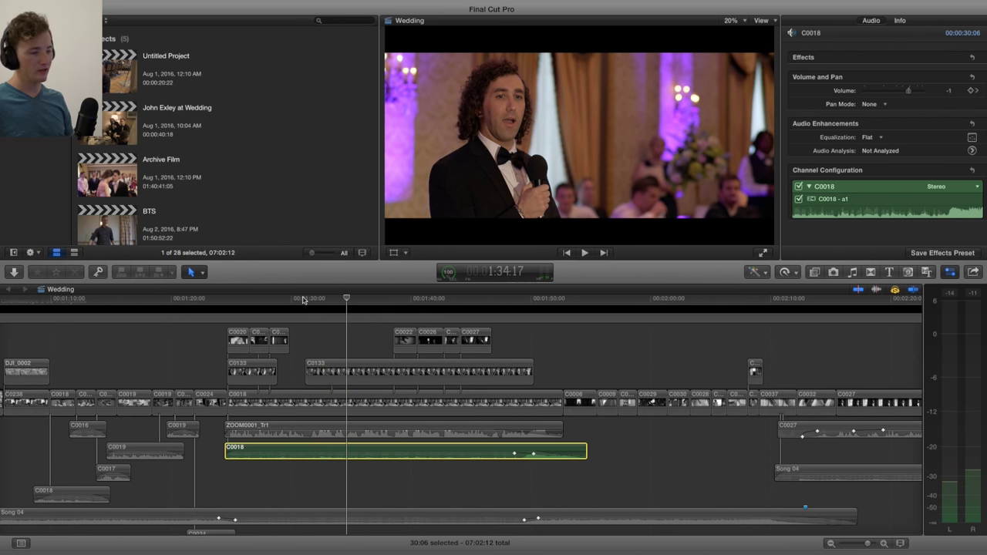
# Step: Enable skimming, play the speech from 1:34, and select the C0020 group and both C0133 clips
pyautogui.press('s')
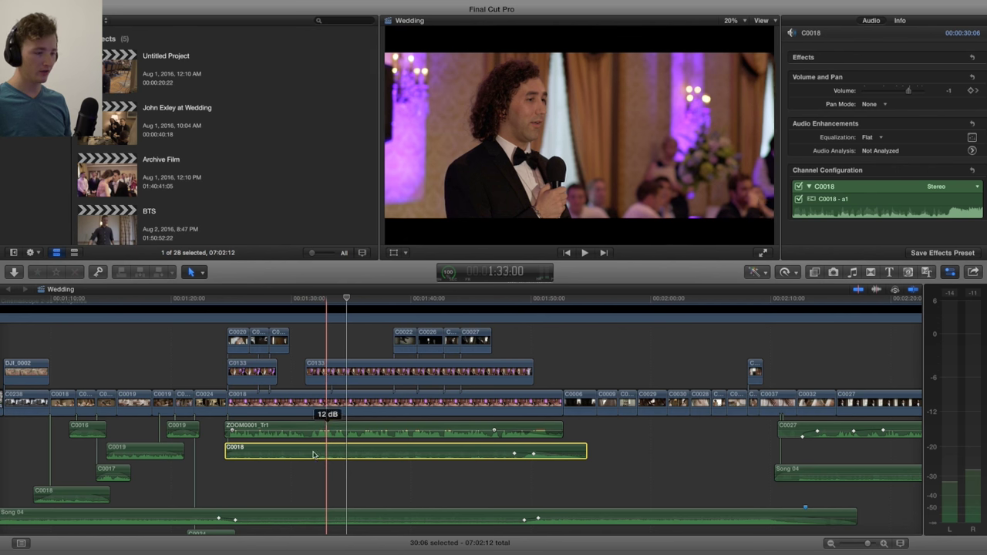
pyautogui.hscroll(3, 302, 322)
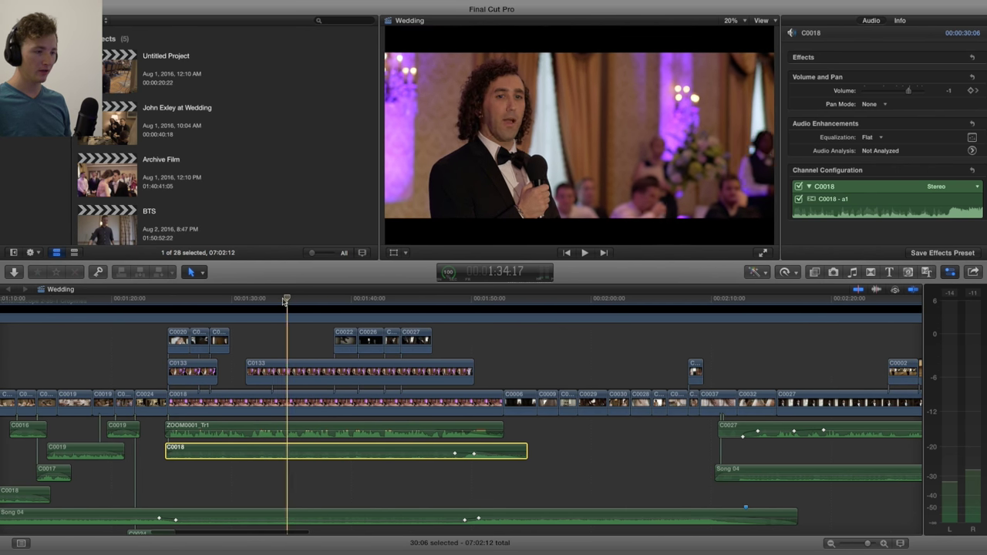
pyautogui.click(282, 300)
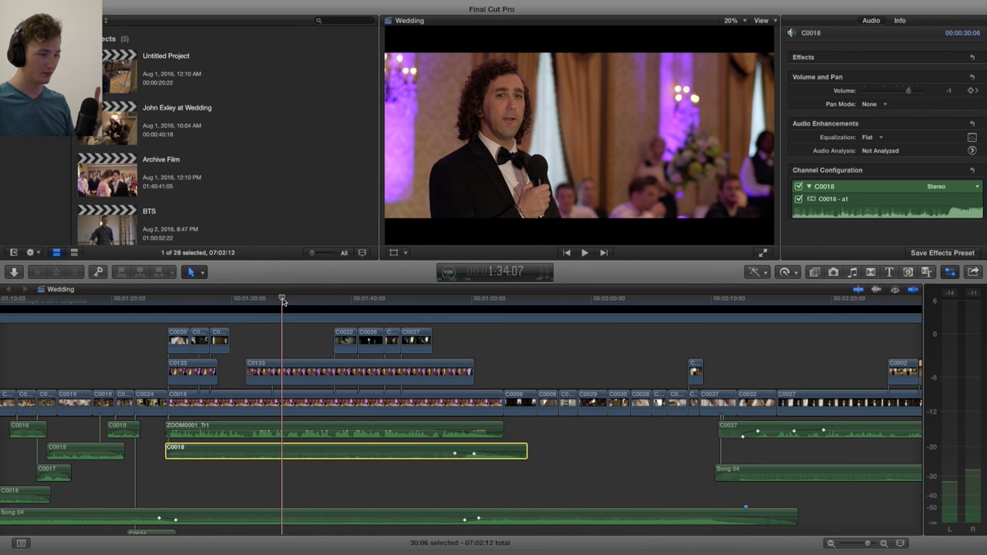
pyautogui.press('space')
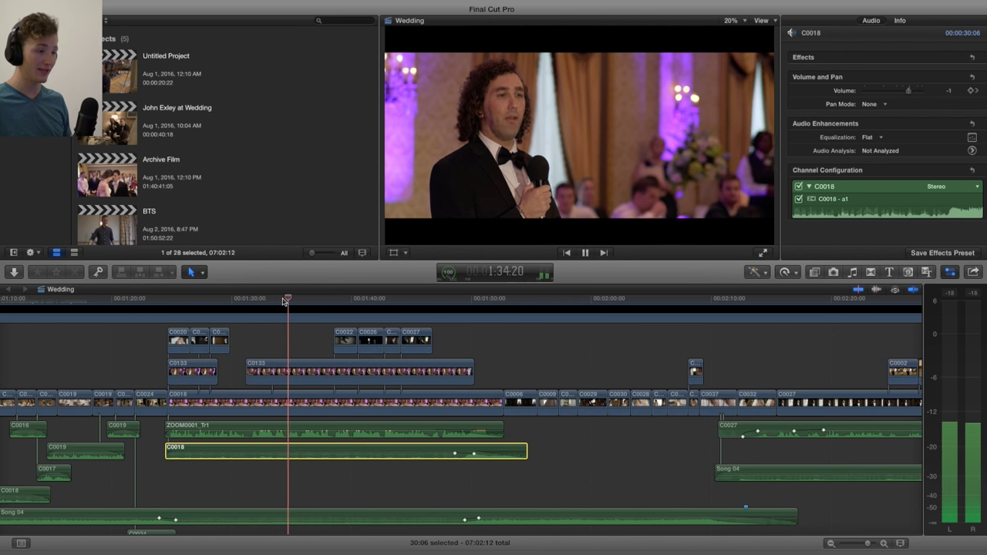
pyautogui.hscroll(5, 301, 331)
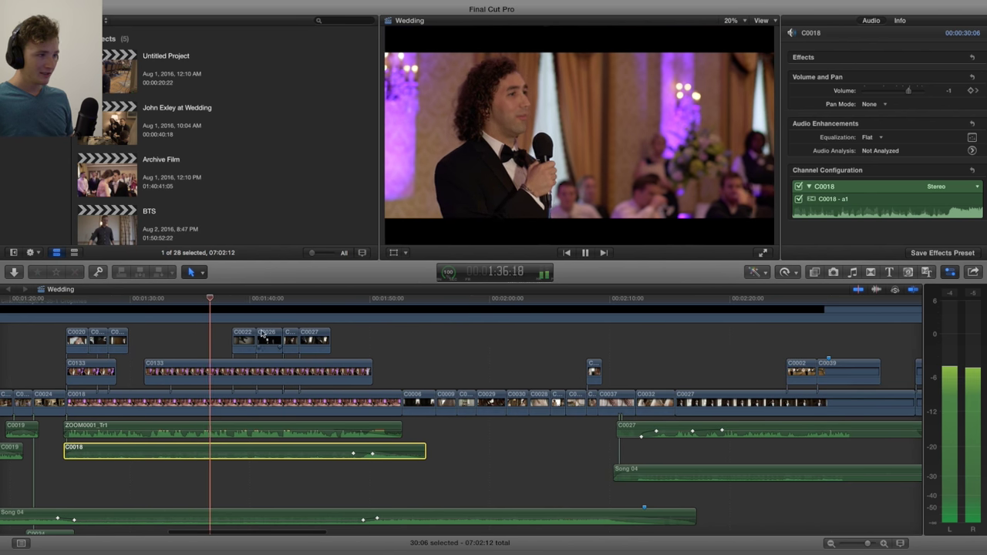
pyautogui.press('space')
pyautogui.moveTo(150, 386); pyautogui.dragTo(139, 350)
pyautogui.click(76, 301)
# Step: Play the speech from the reaction shots to review it
pyautogui.press('space')
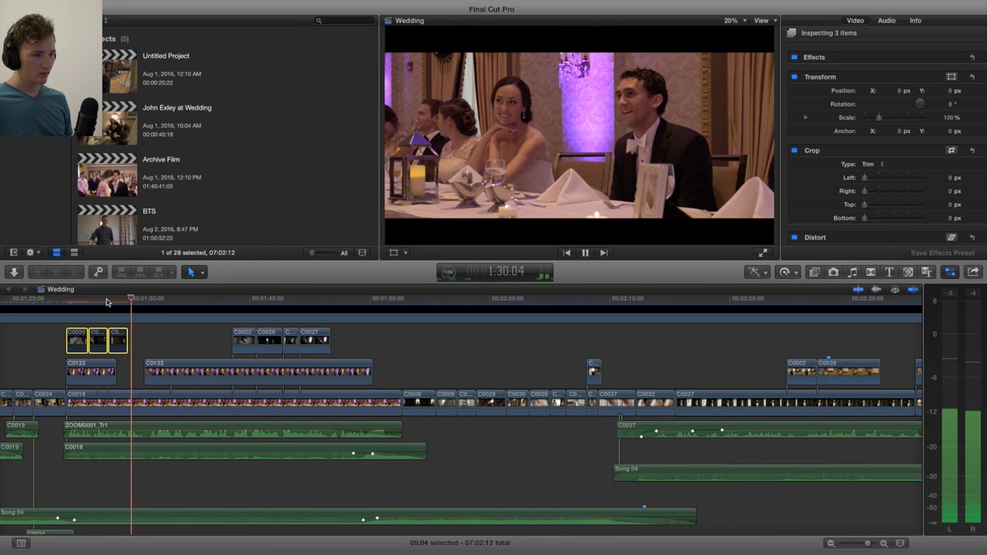
pyautogui.hscroll(1, 108, 302)
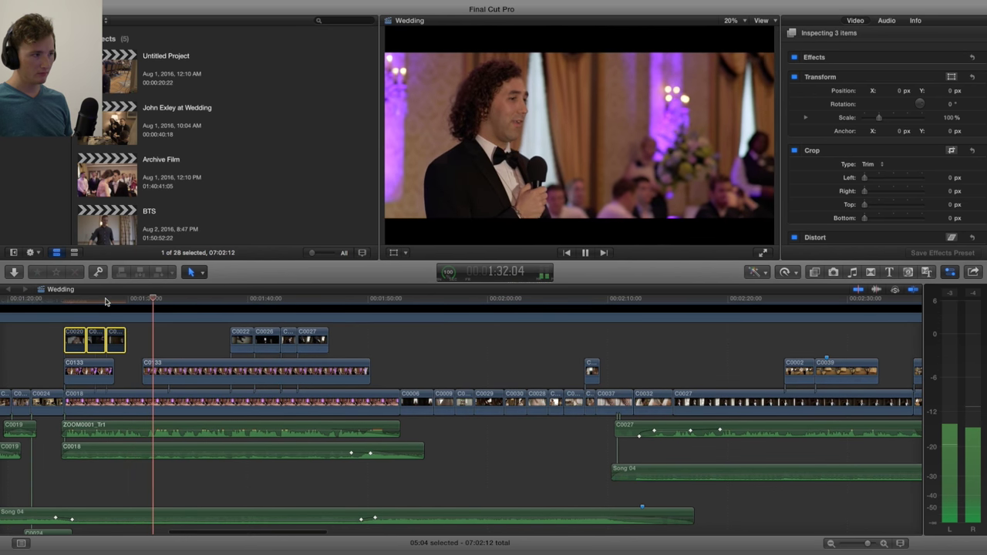
pyautogui.press('space')
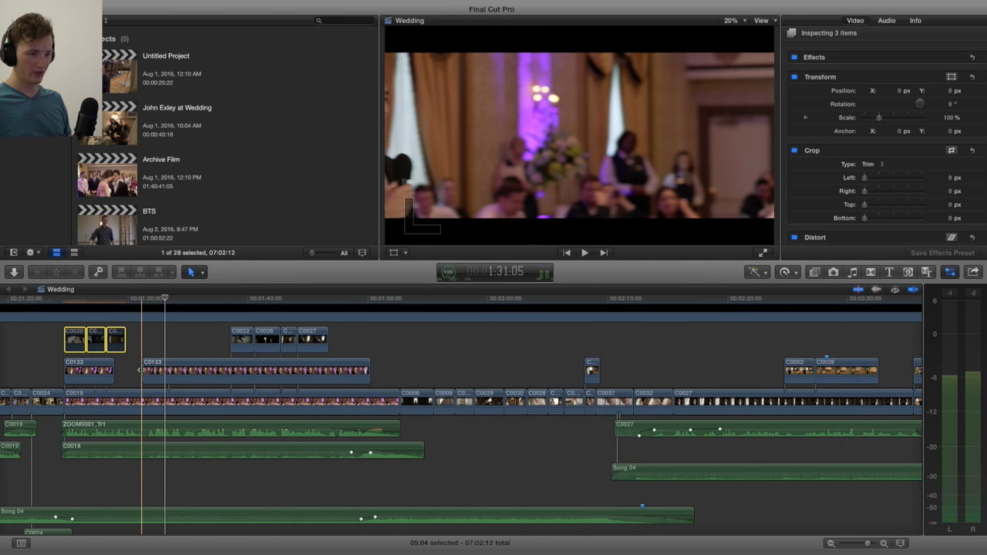
pyautogui.press('space')
pyautogui.press('space')
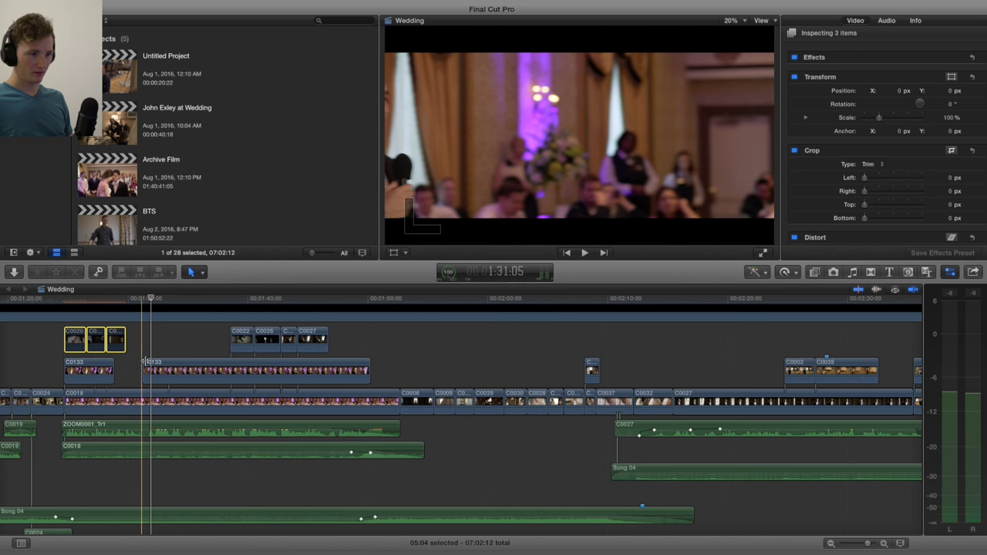
# Step: Trim the C0133 clip's start later by +00:19 and play back over the edit
pyautogui.moveTo(143, 370); pyautogui.dragTo(152, 355)
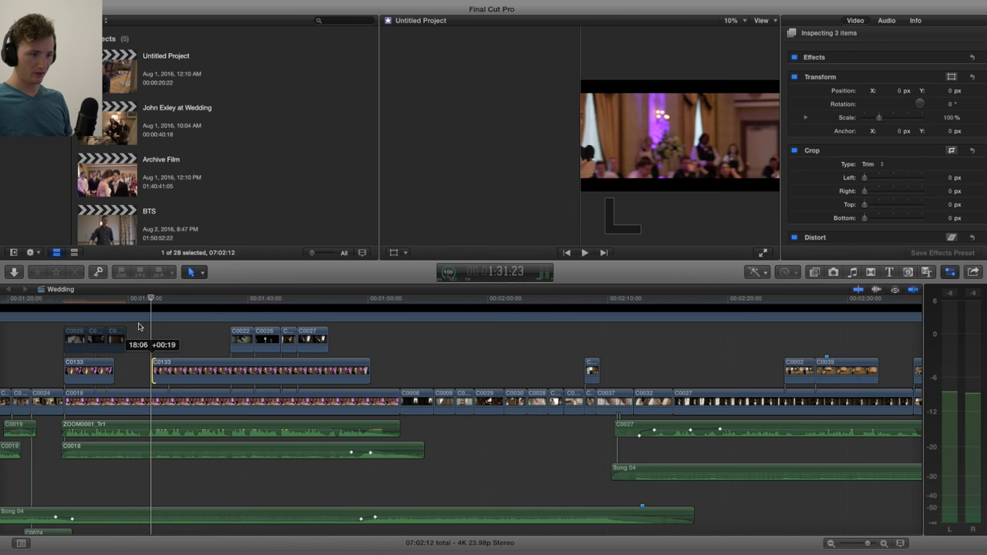
pyautogui.click(136, 304)
pyautogui.press('space')
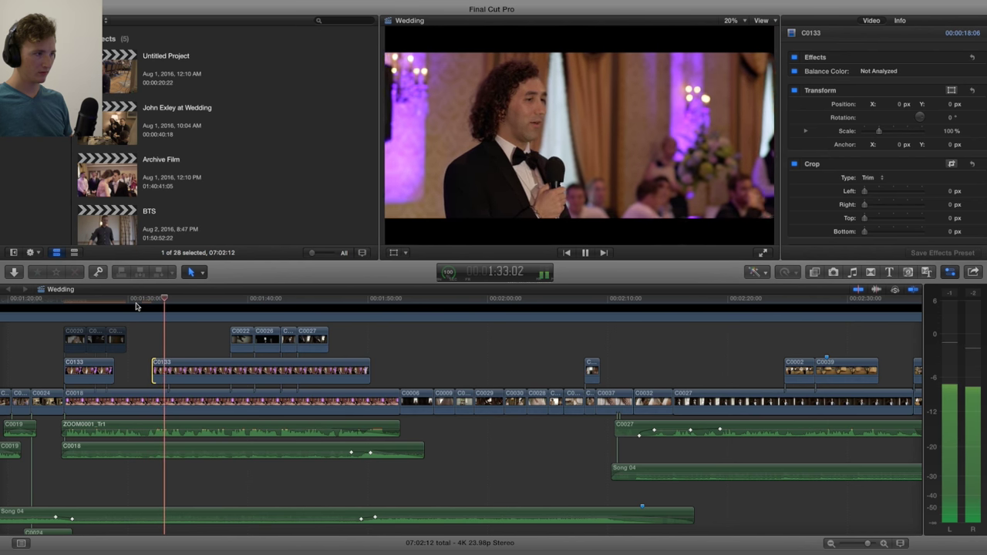
pyautogui.press('space')
# Step: Marquee-select the three connected reaction clips and play from them
pyautogui.hscroll(1, 147, 339)
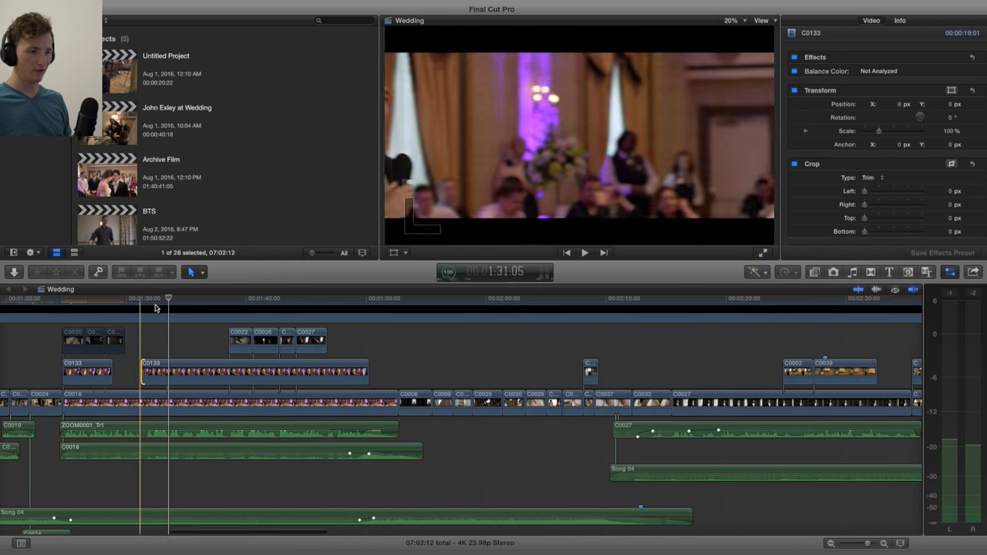
pyautogui.click(33, 343)
pyautogui.moveTo(32, 344); pyautogui.dragTo(127, 347)
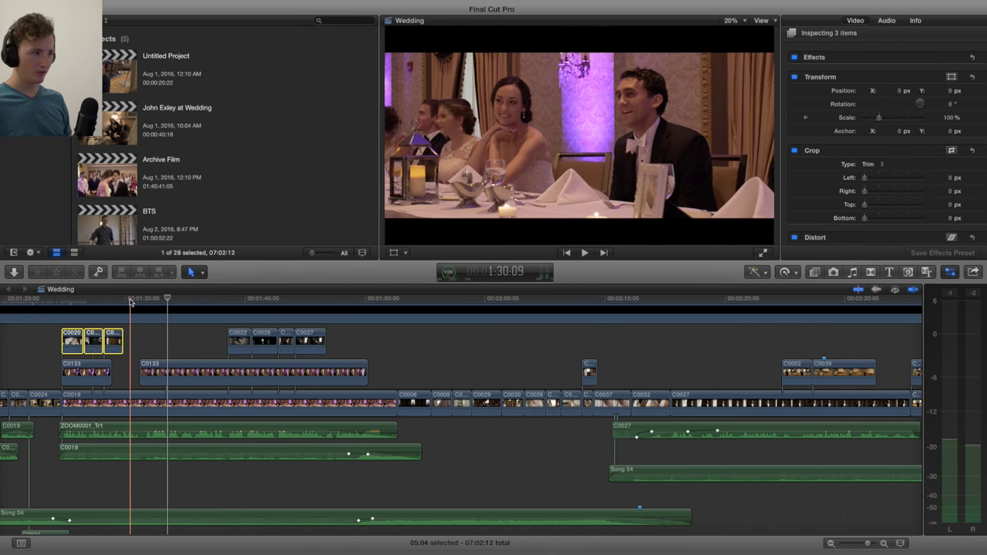
pyautogui.press('space')
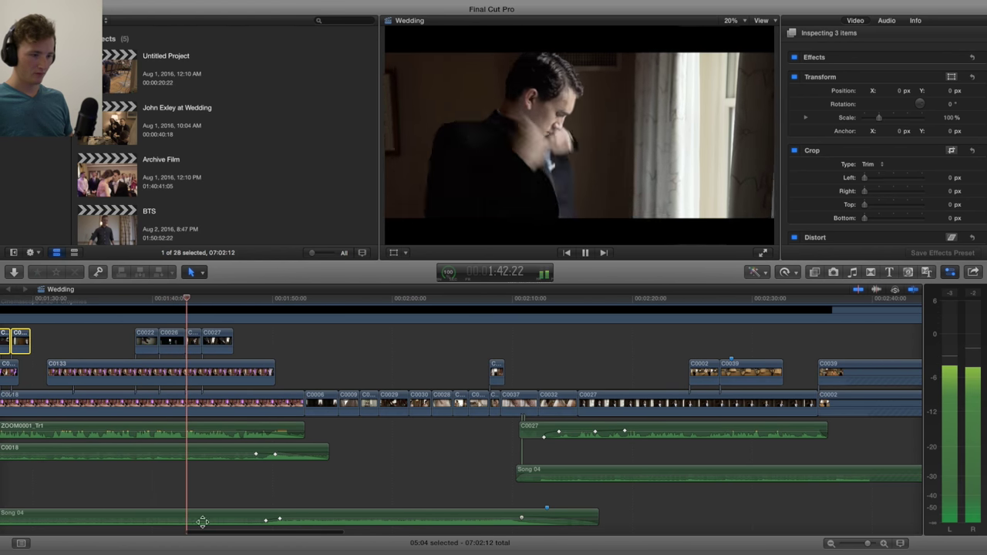
pyautogui.press('space')
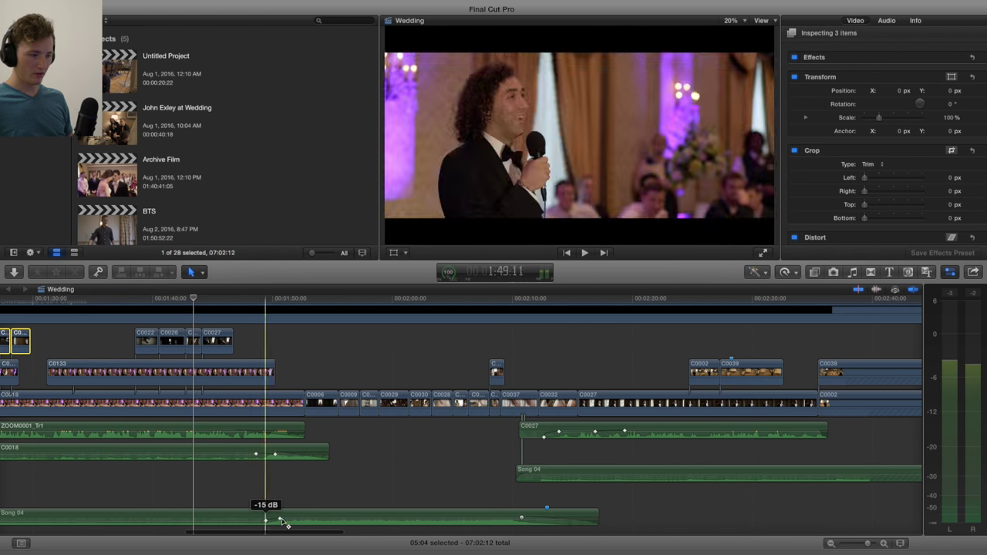
pyautogui.hscroll(-10, 285, 532)
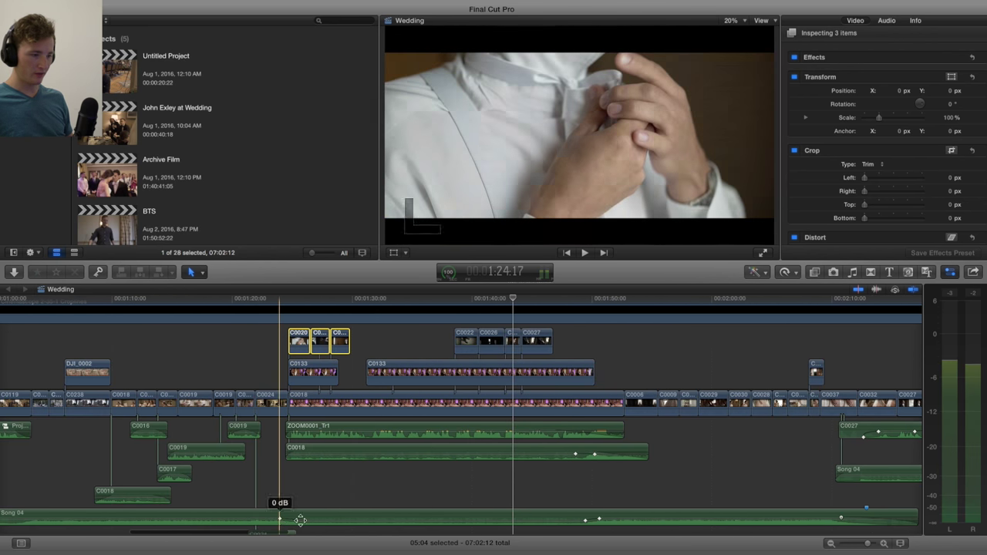
pyautogui.hscroll(-10, 282, 524)
pyautogui.hscroll(-6, 276, 520)
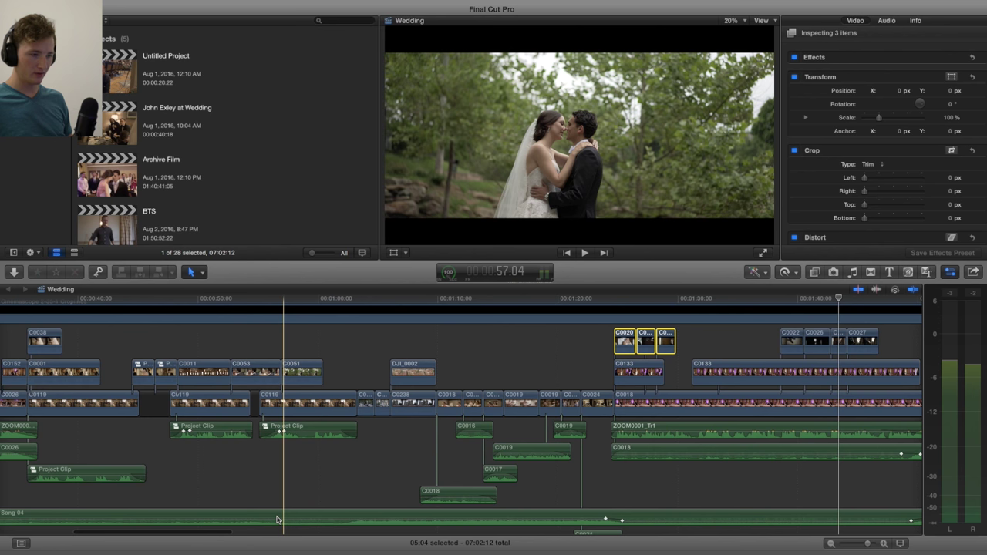
pyautogui.hscroll(1, 279, 520)
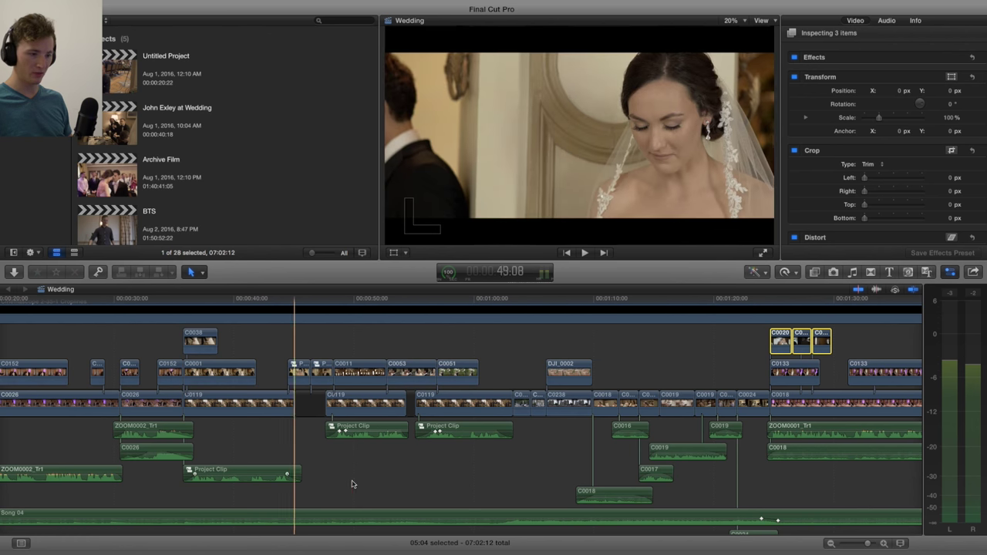
pyautogui.hscroll(1, 351, 484)
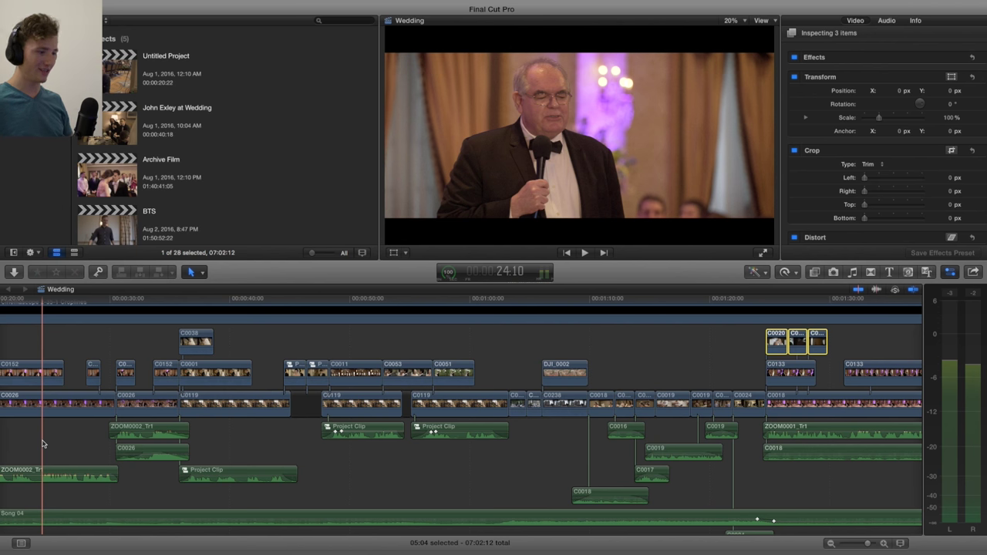
pyautogui.hscroll(10, 42, 443)
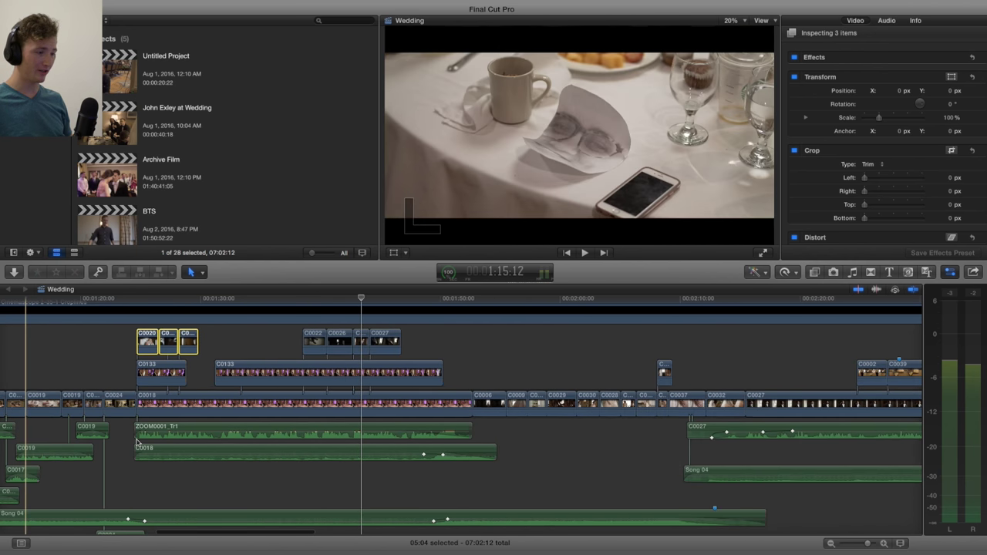
# Step: Play from the groom getting dressed through to the dress close-up, then select C0006
pyautogui.click(339, 307)
pyautogui.press('space')
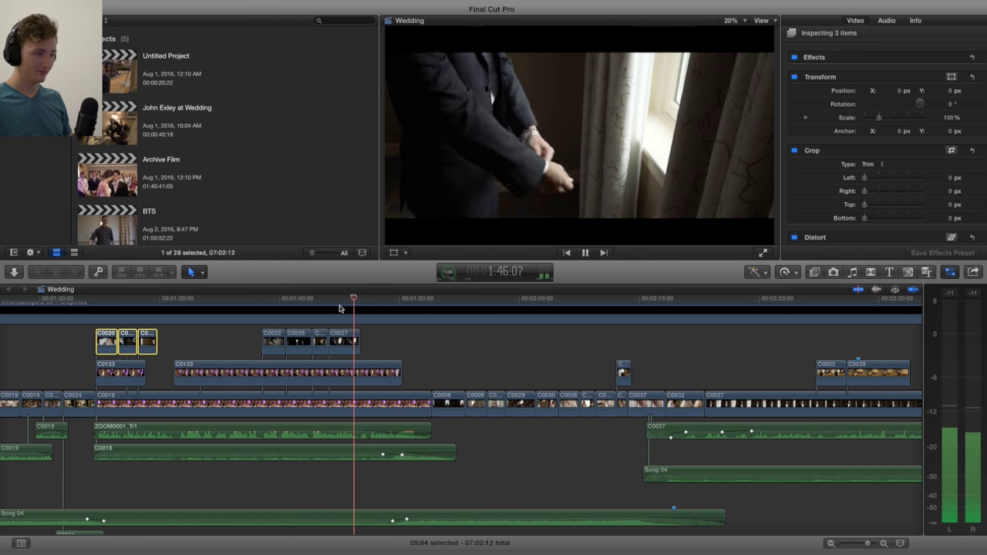
pyautogui.hscroll(3, 375, 332)
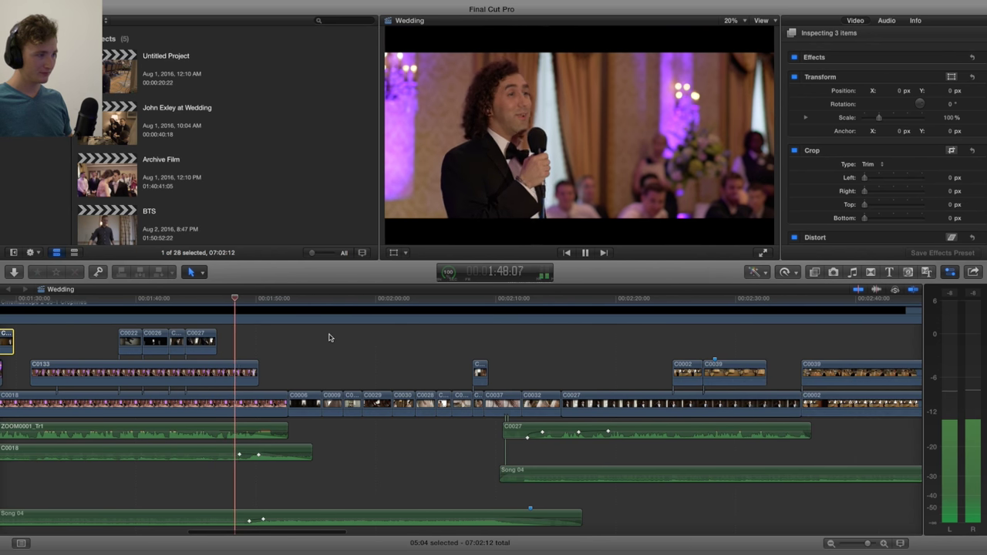
pyautogui.press('space')
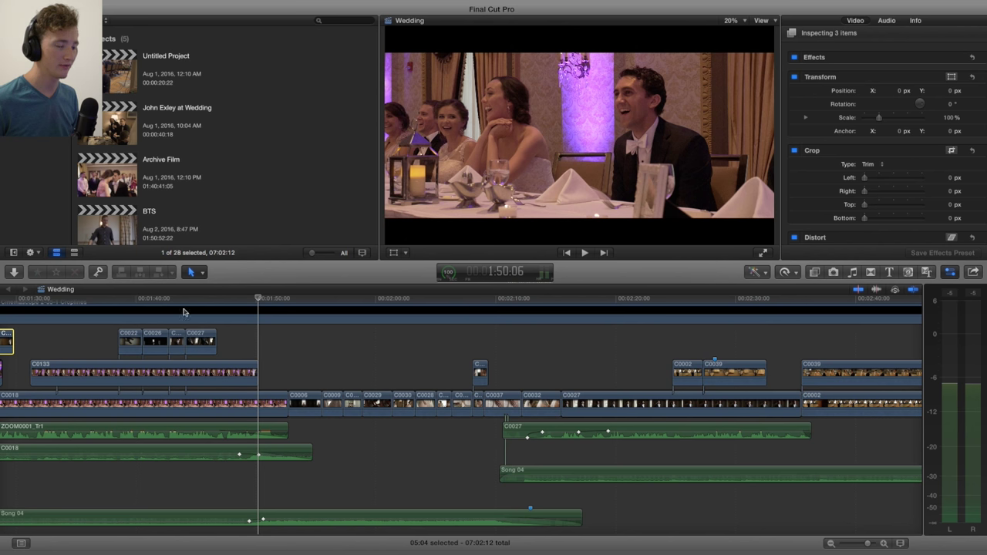
pyautogui.press('space')
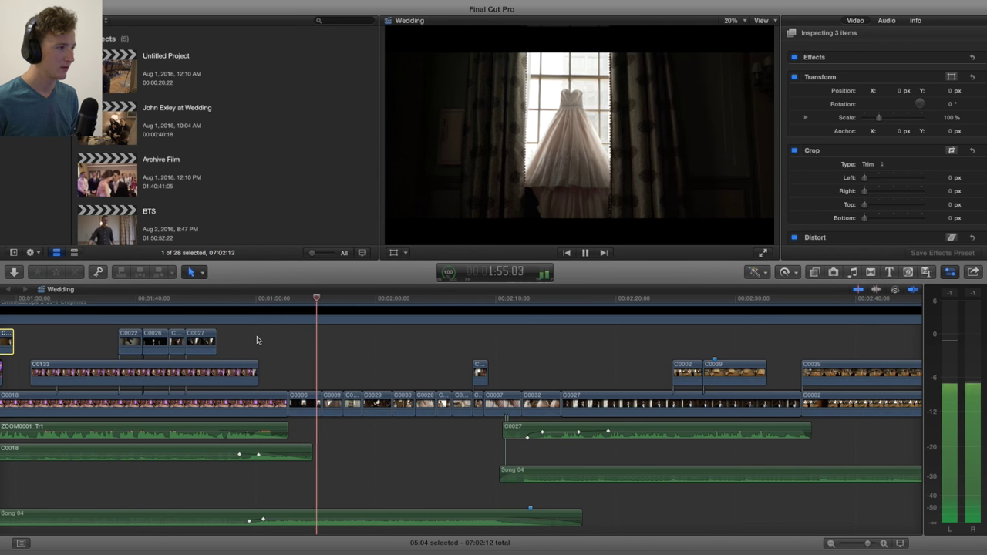
pyautogui.press('space')
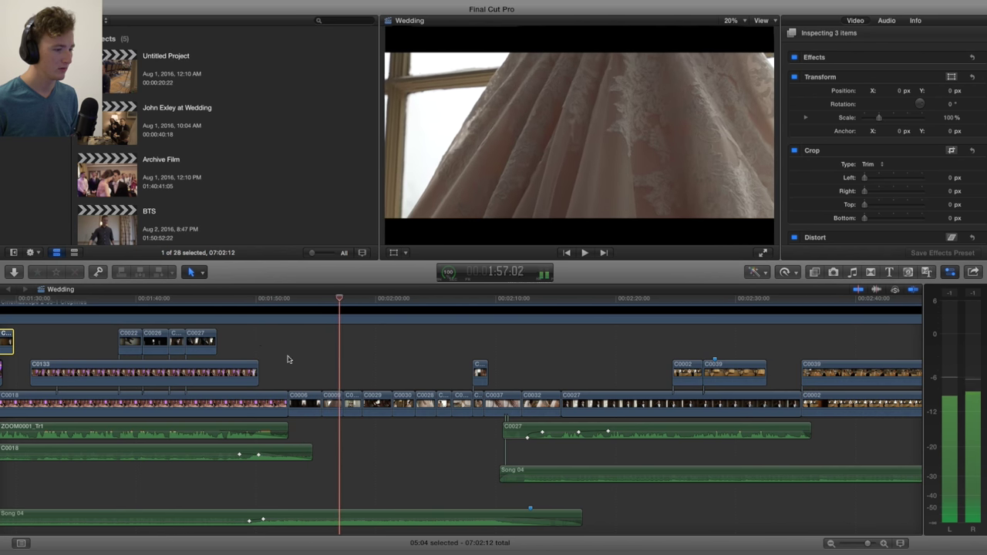
pyautogui.click(312, 372)
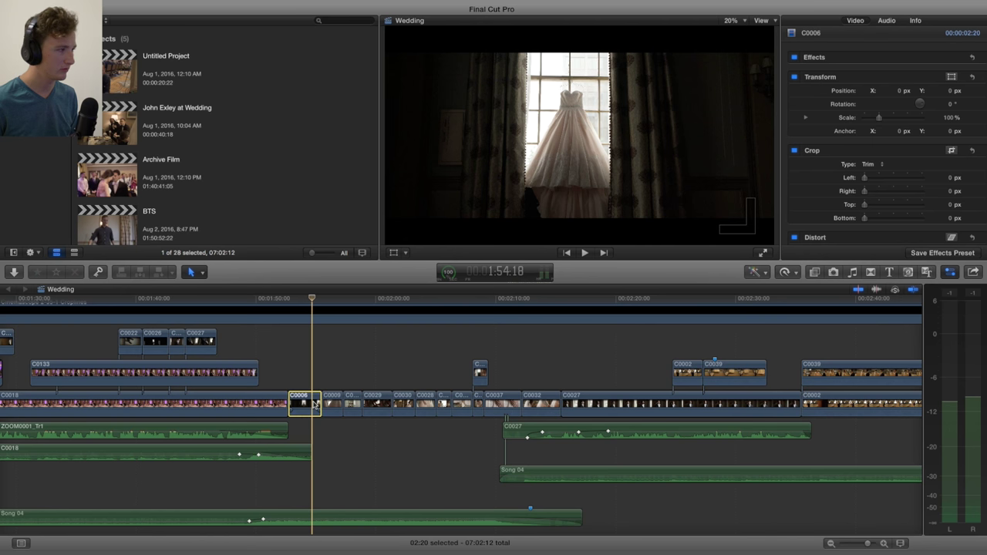
pyautogui.press('space')
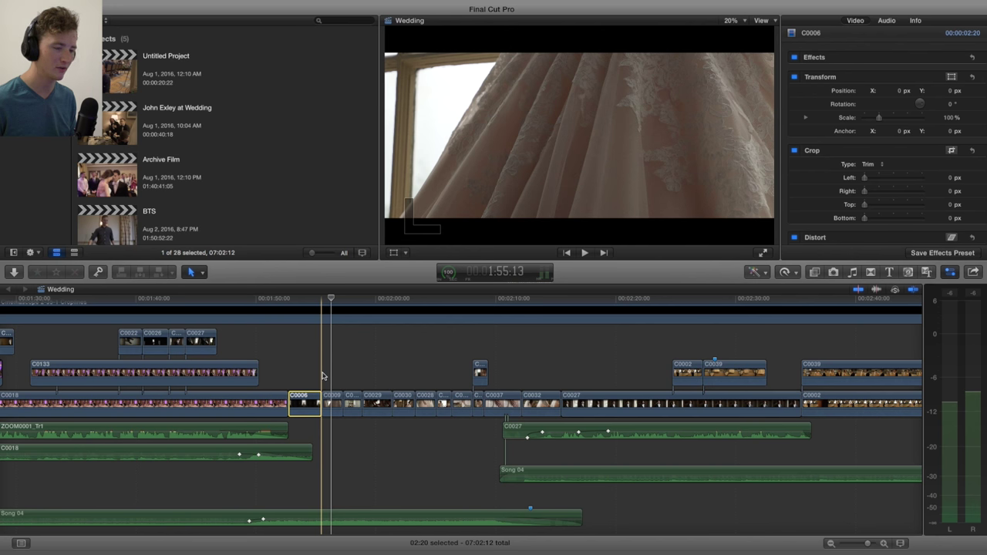
pyautogui.press('space')
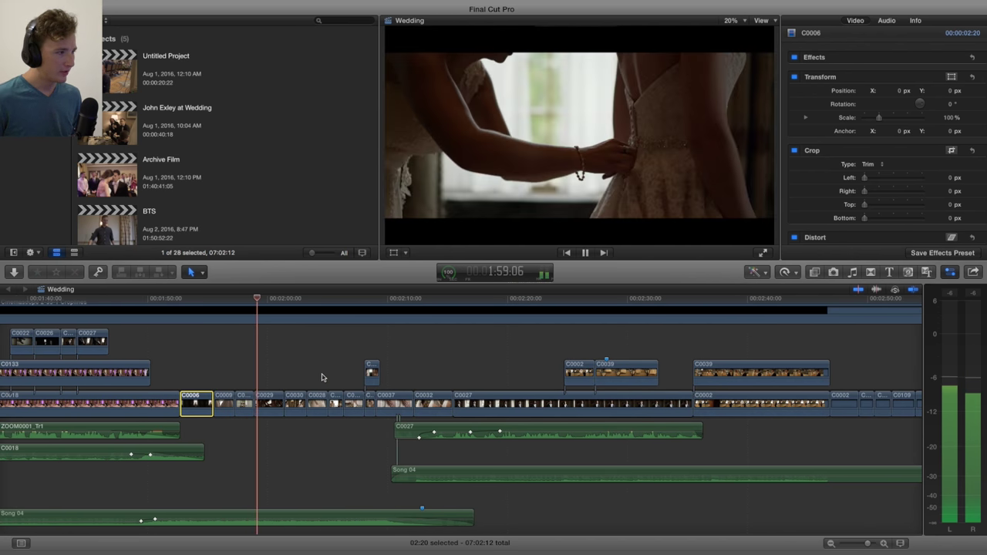
pyautogui.press('space')
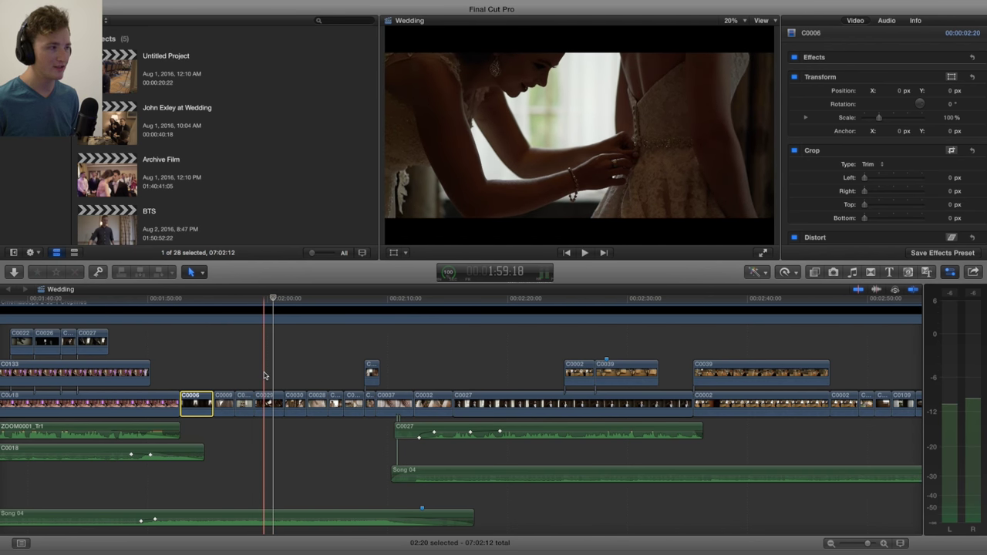
pyautogui.press('space')
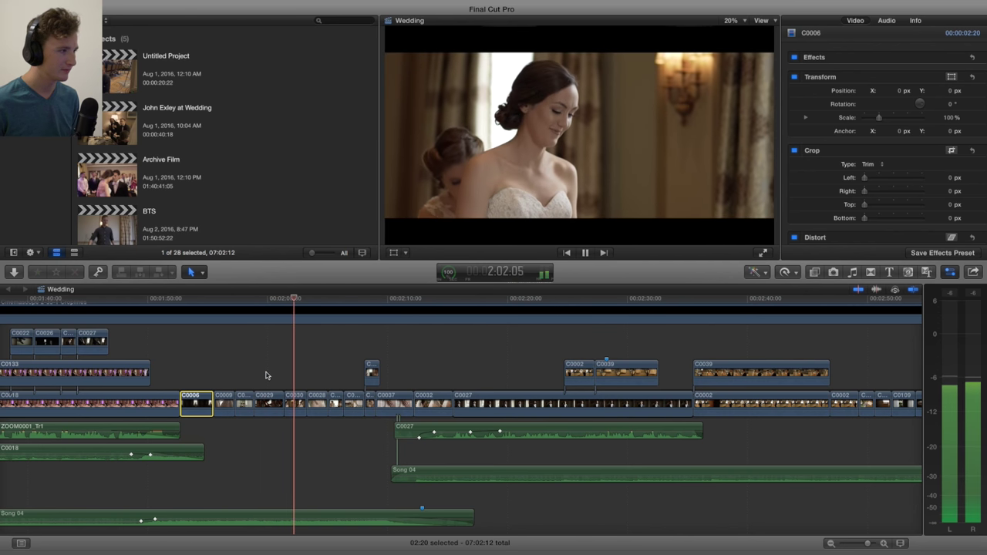
pyautogui.press('space')
pyautogui.press('space')
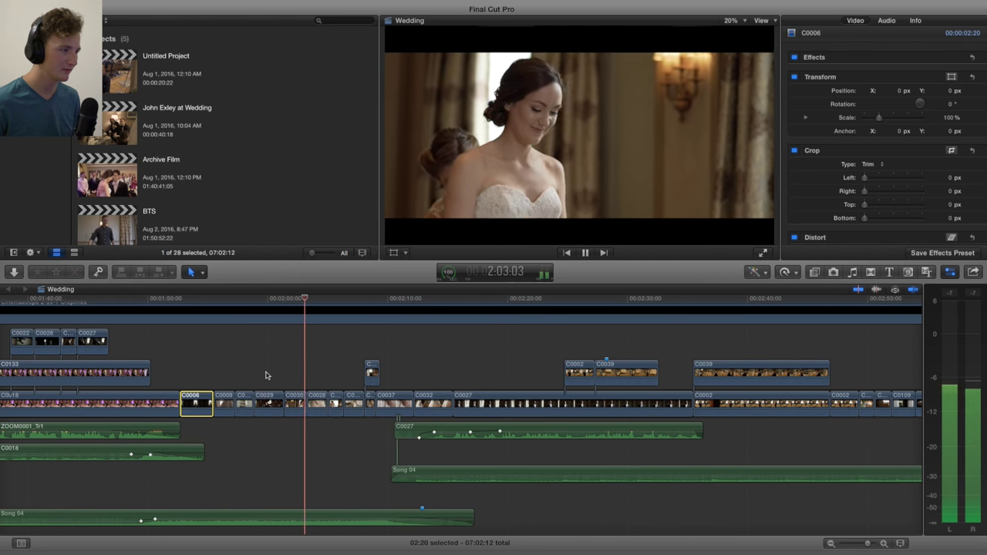
pyautogui.press('space')
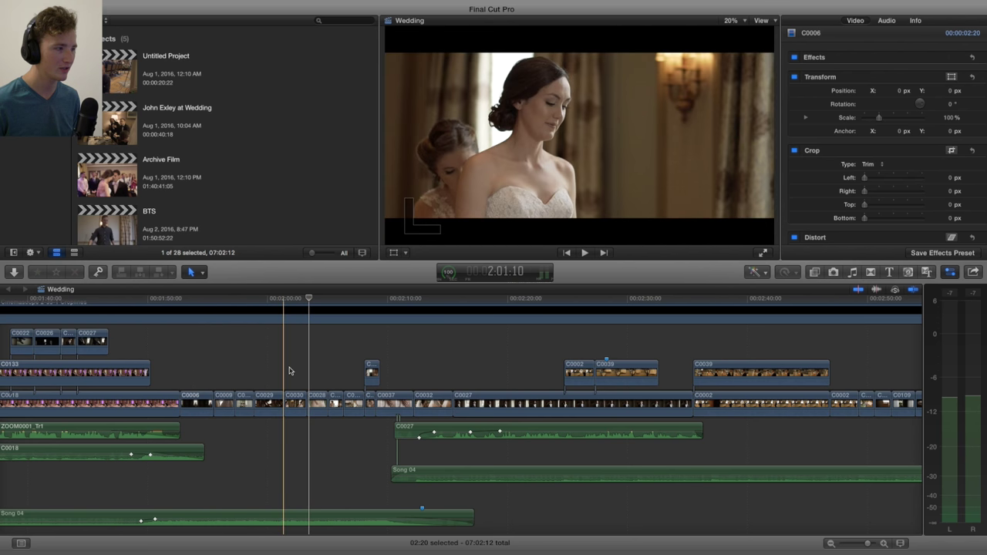
pyautogui.click(289, 370)
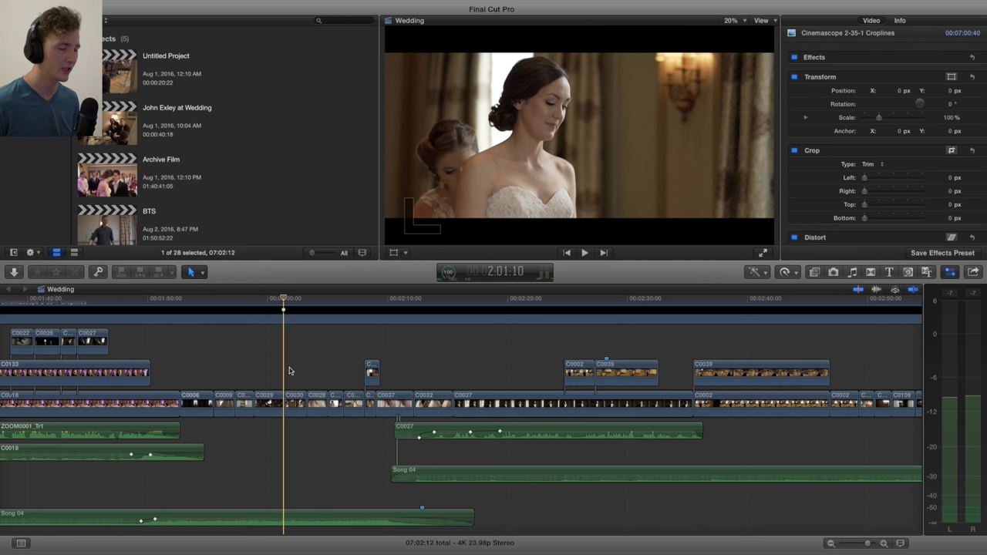
pyautogui.press('space')
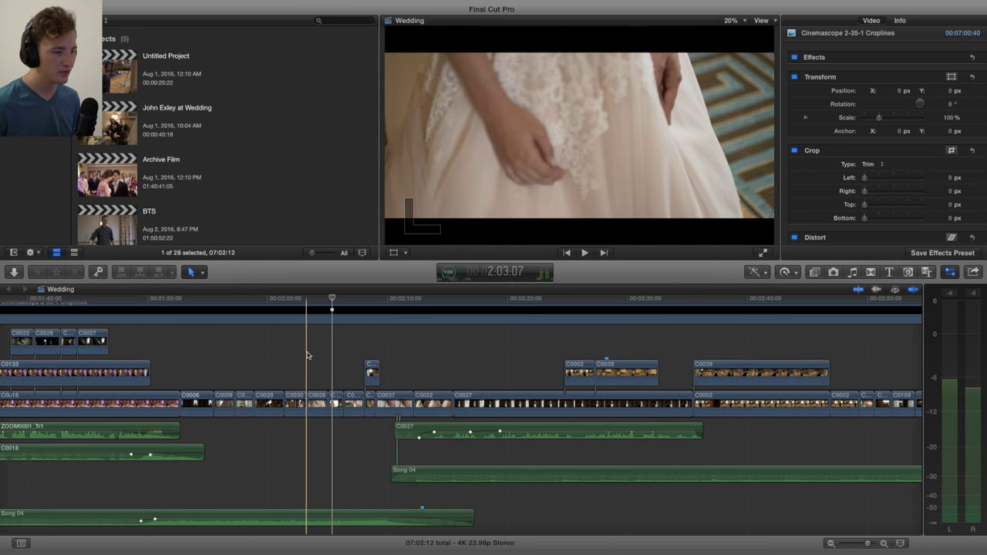
pyautogui.click(302, 358)
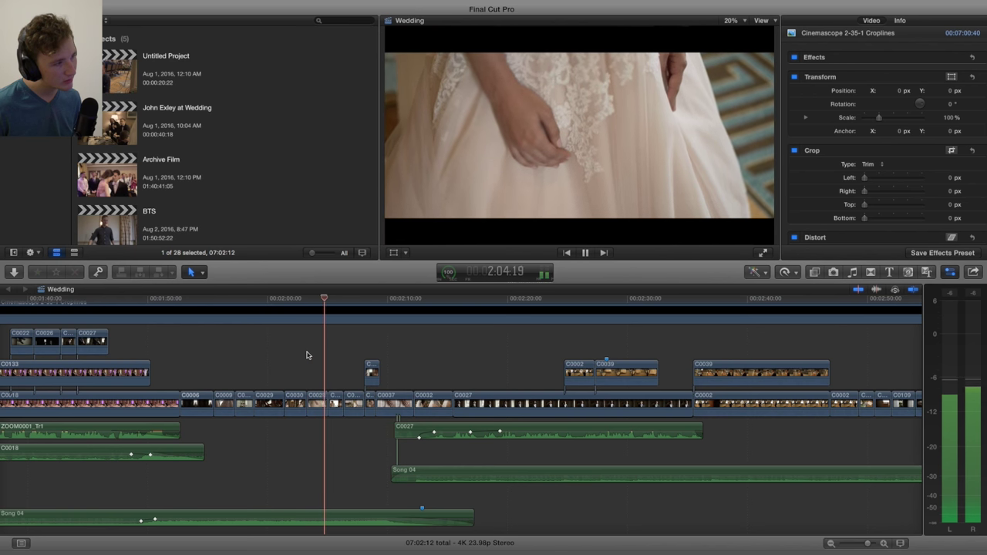
pyautogui.press('space')
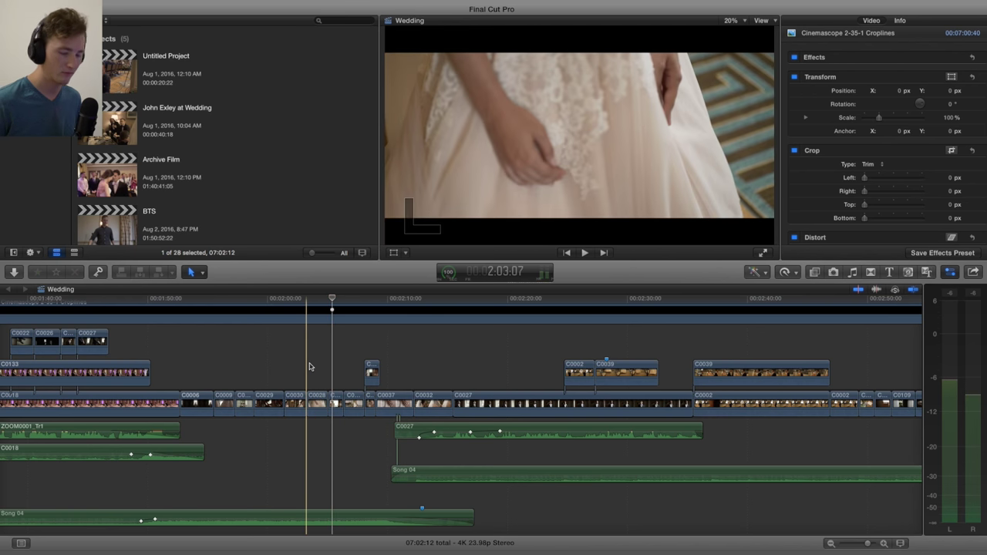
pyautogui.press('t')
# Step: Shorten C0028 at its edit point, return to the Select tool, and replay the trimmed cut
pyautogui.moveTo(316, 402); pyautogui.dragTo(309, 403)
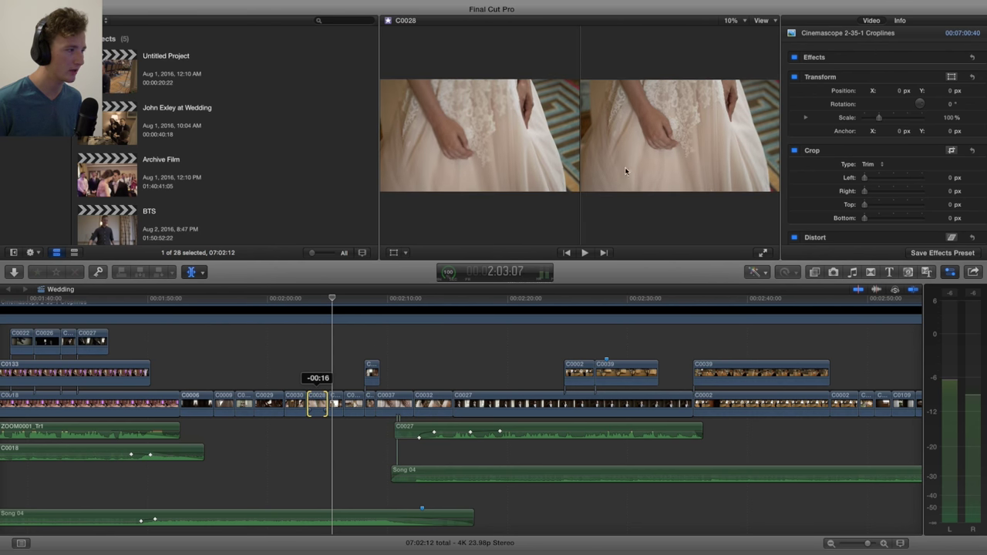
pyautogui.press('a')
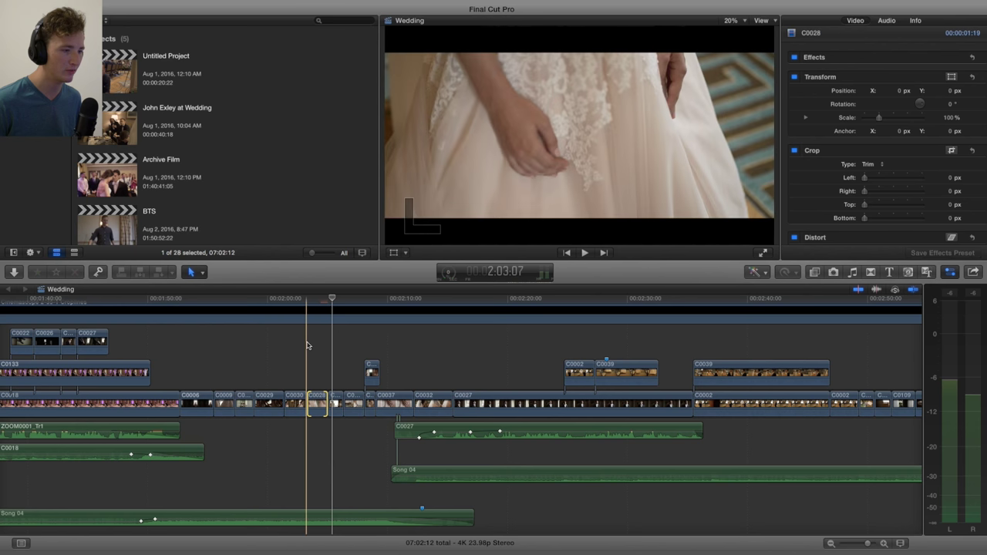
pyautogui.click(307, 348)
pyautogui.press('space')
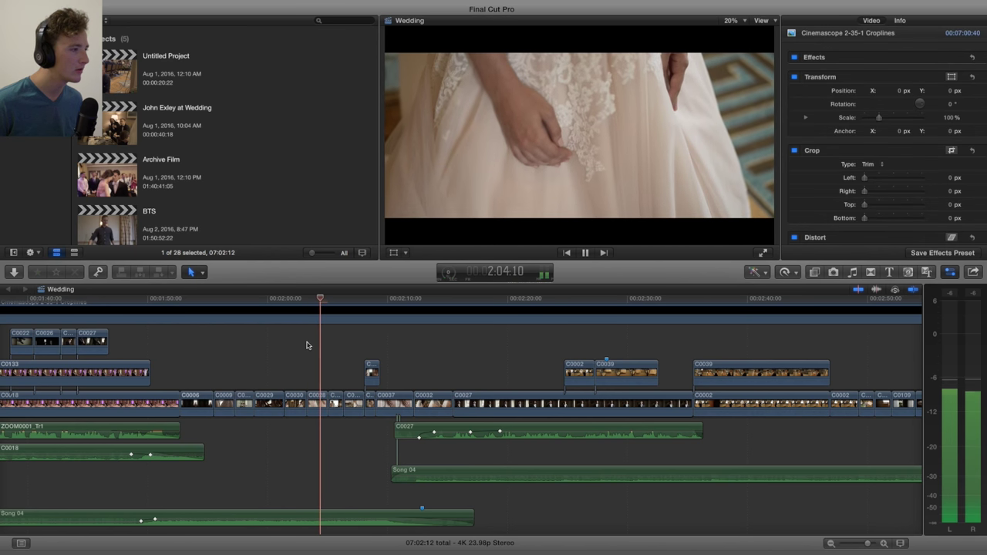
pyautogui.press('space')
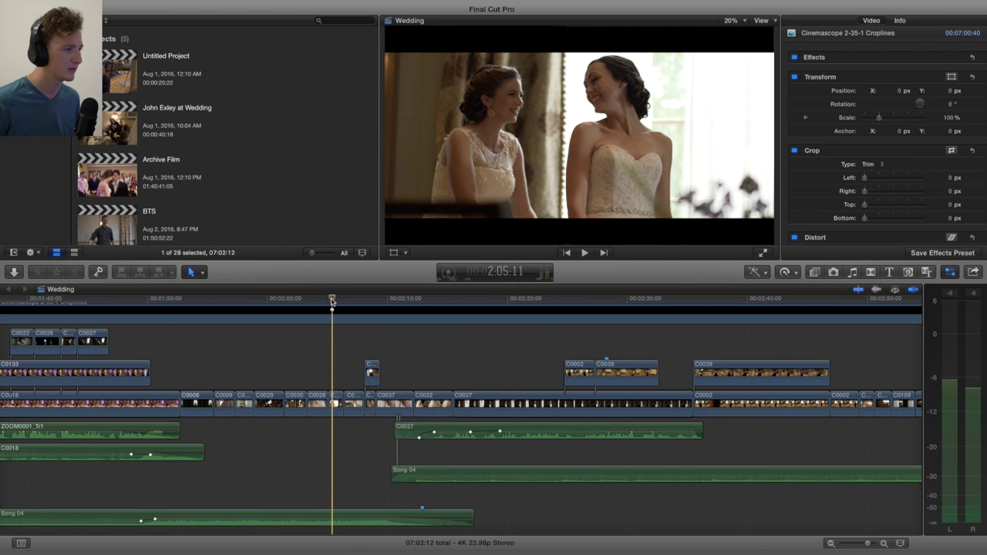
# Step: Play on through the next shots and select the ring-on-hands clip C0037
pyautogui.press('space')
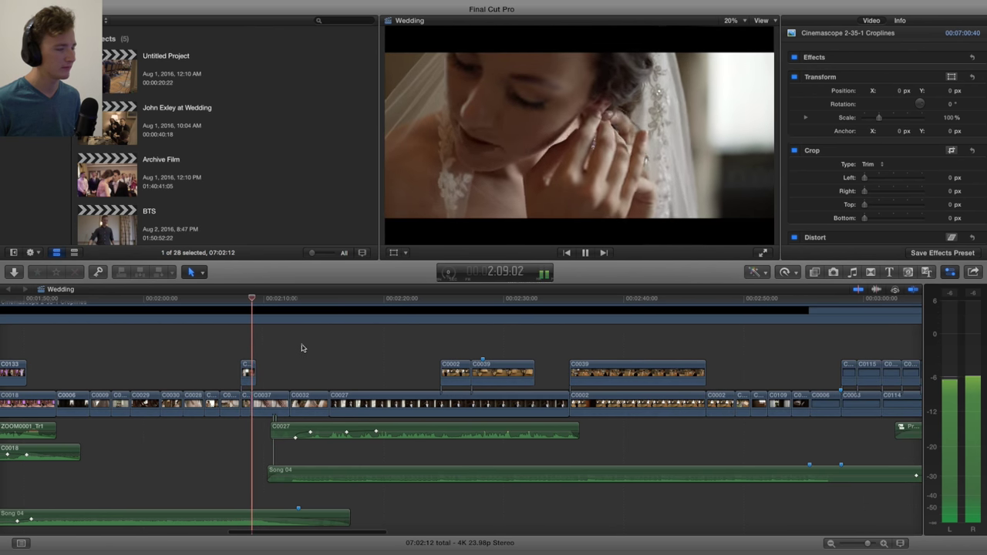
pyautogui.press('space')
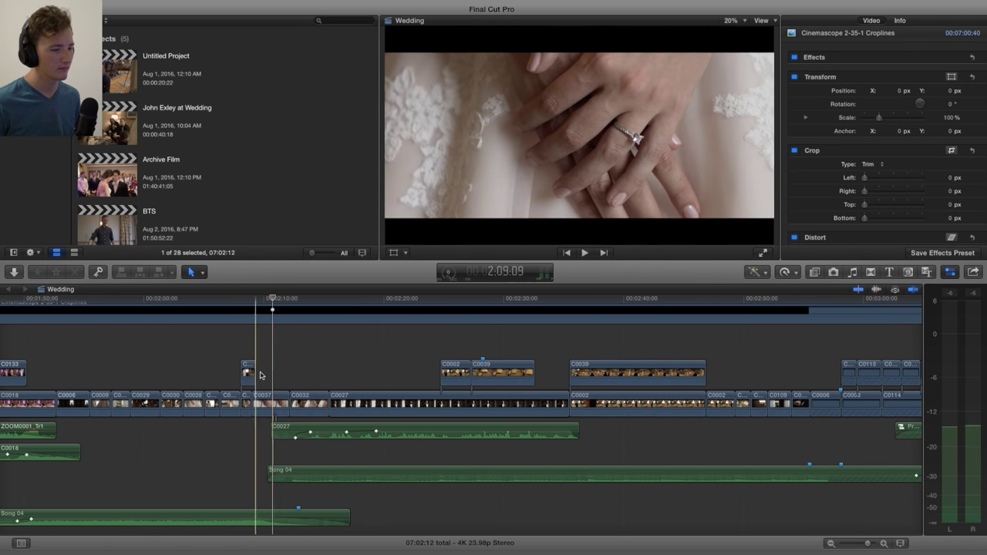
pyautogui.click(268, 405)
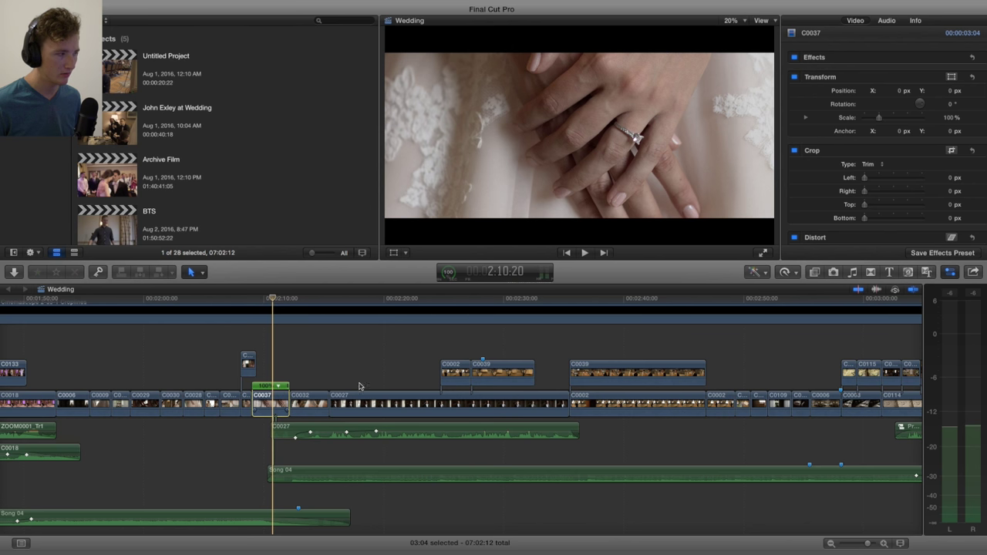
# Step: Open and dismiss C0037's speed options, leaving it at 100%, and play the clip
pyautogui.click(785, 272)
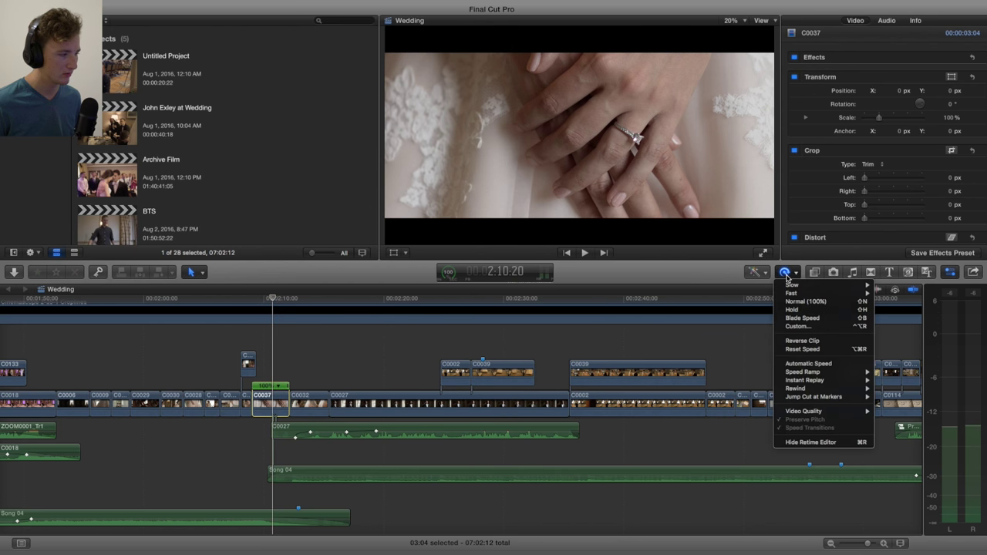
pyautogui.click(785, 272)
pyautogui.press('space')
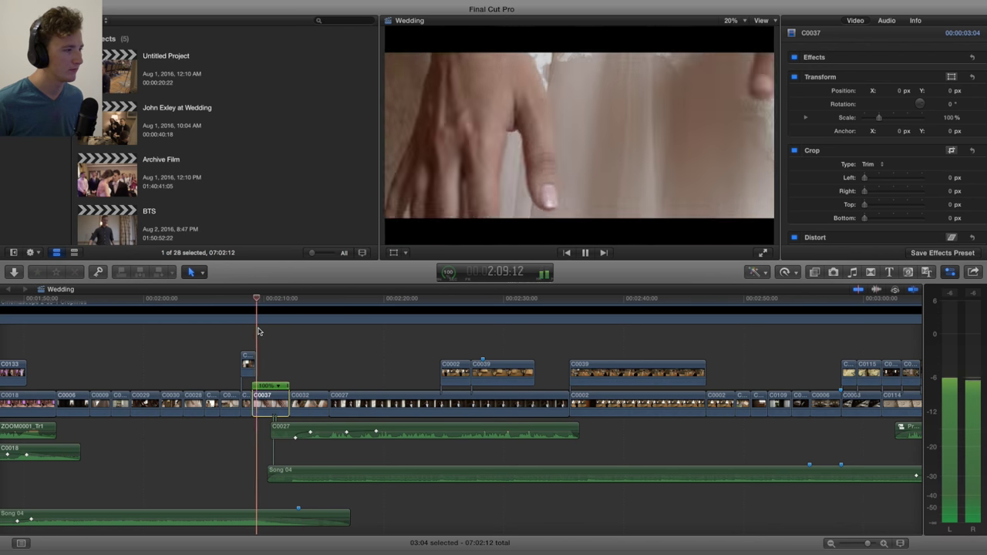
pyautogui.click(259, 332)
pyautogui.press('space')
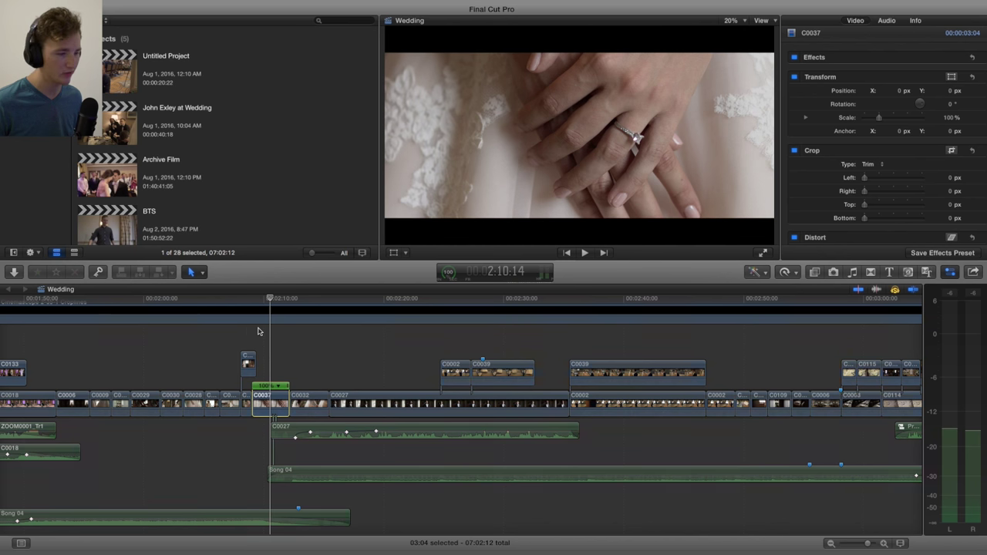
pyautogui.press('space')
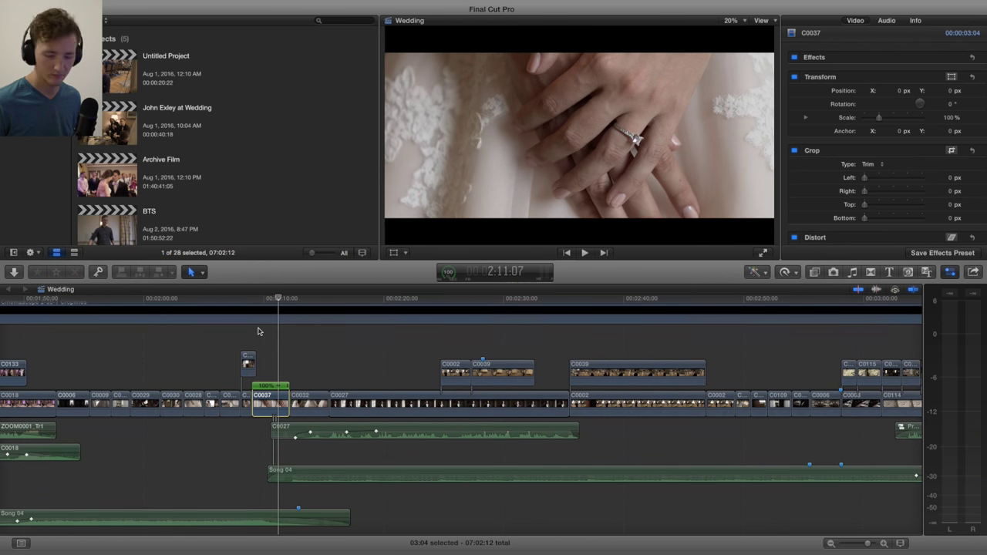
pyautogui.press('space')
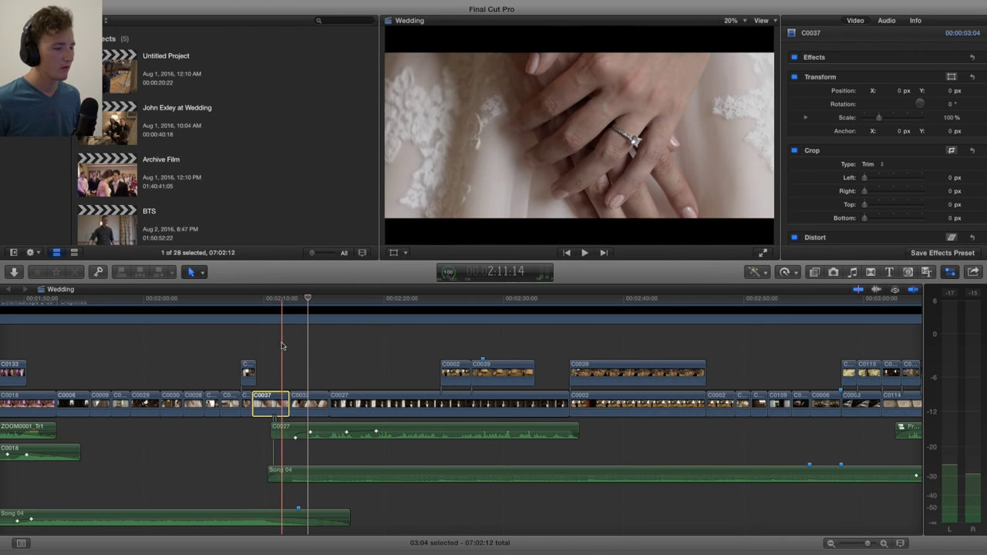
# Step: Replay the ring-on-hands clip from its start, then deselect it
pyautogui.click(281, 343)
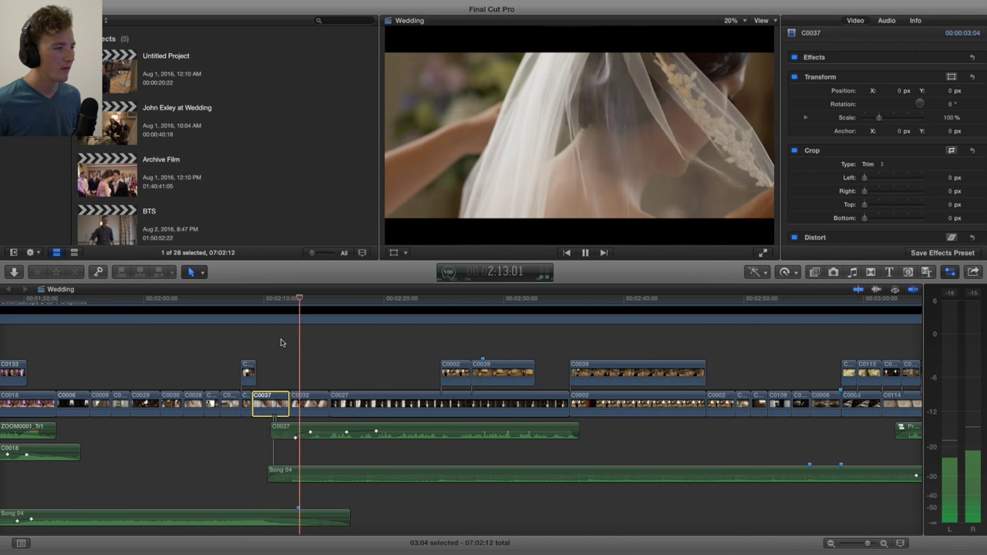
pyautogui.press('space')
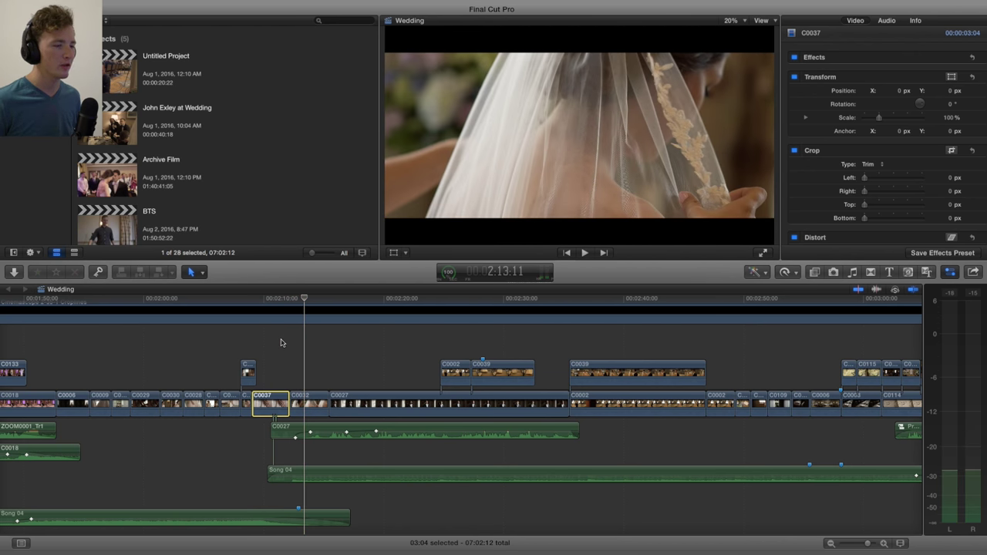
pyautogui.press('space')
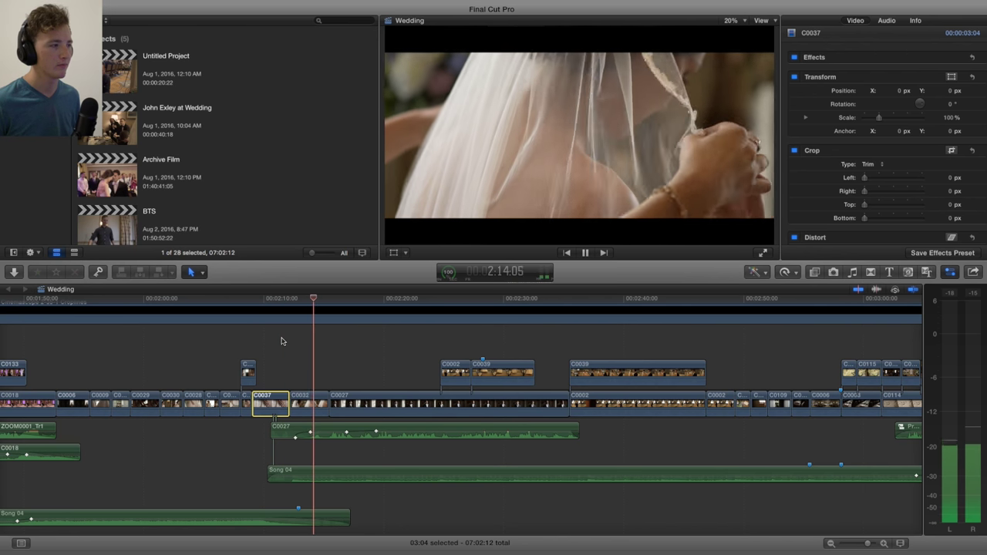
pyautogui.press('space')
pyautogui.hscroll(2, 283, 342)
pyautogui.hscroll(4, 283, 342)
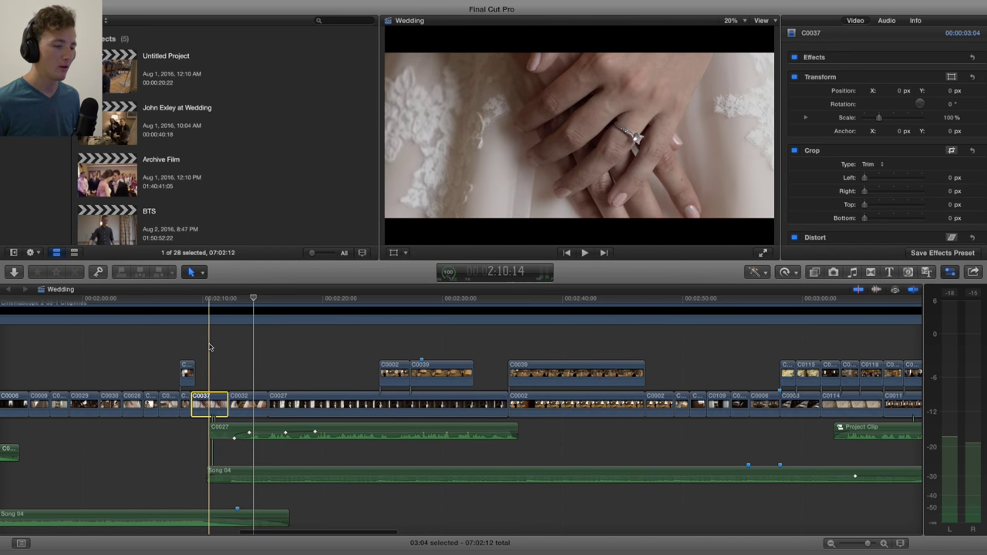
pyautogui.click(209, 347)
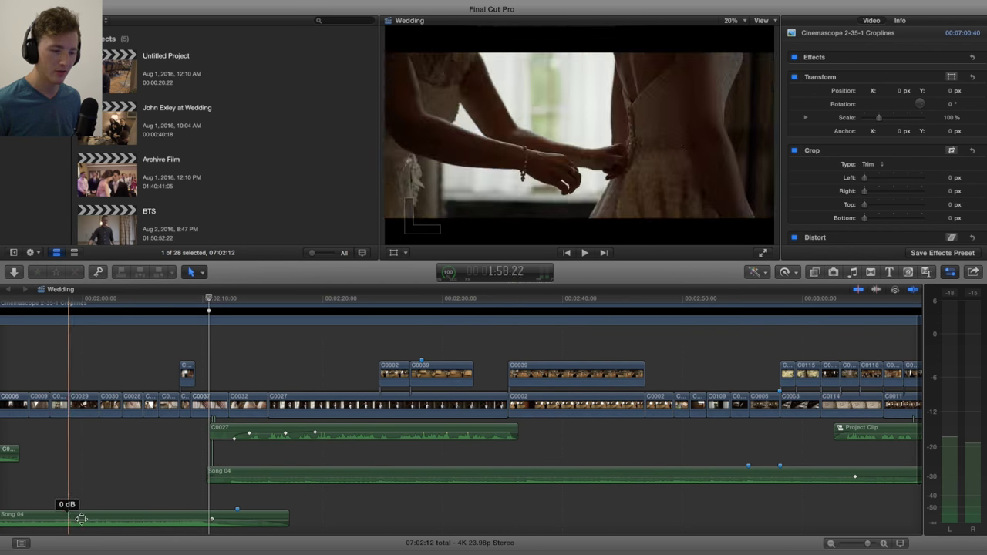
pyautogui.press('space')
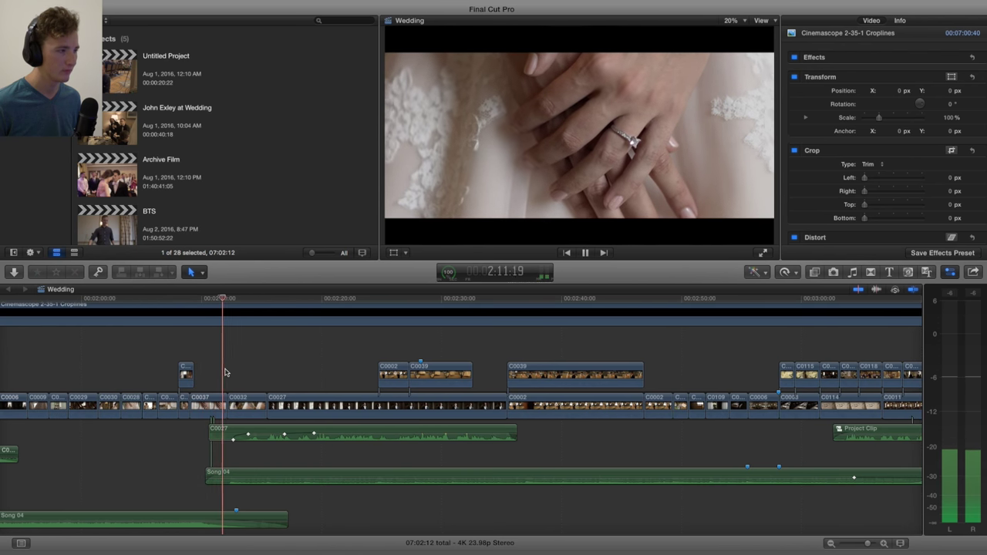
pyautogui.hscroll(3, 225, 372)
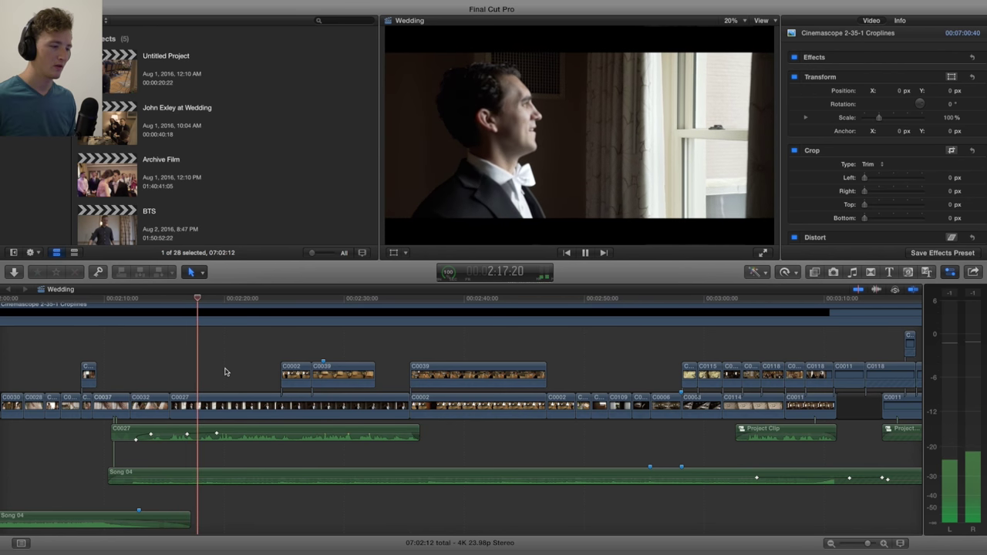
pyautogui.press('space')
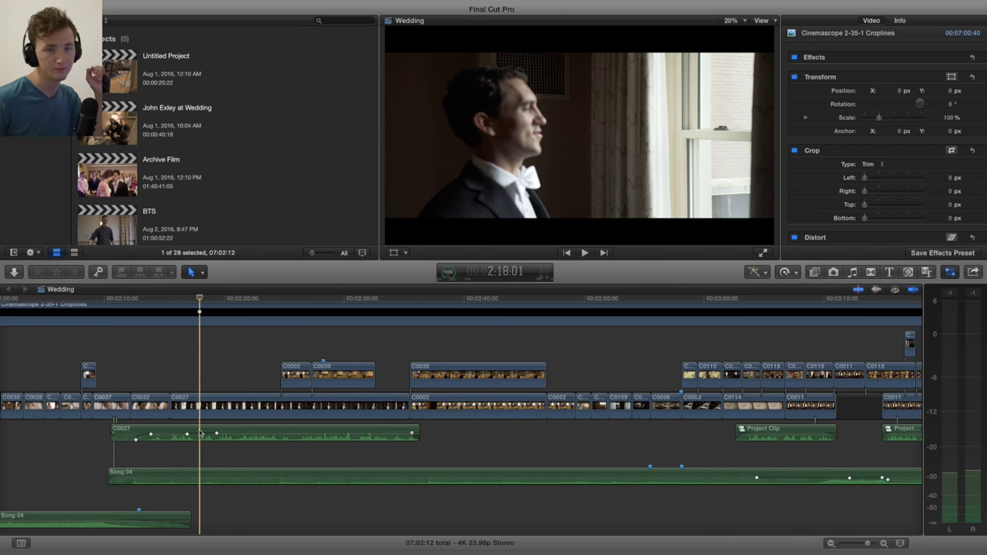
pyautogui.press('space')
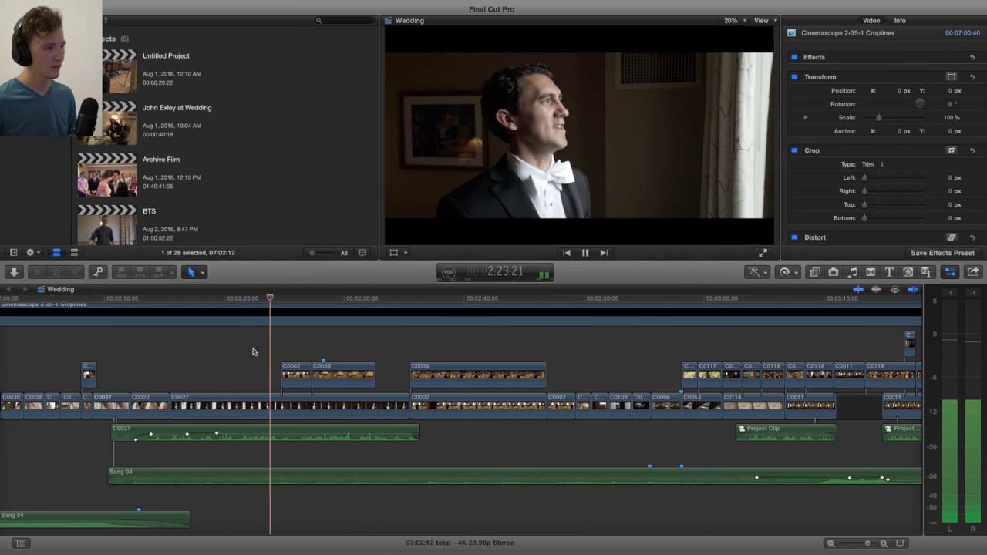
pyautogui.press('space')
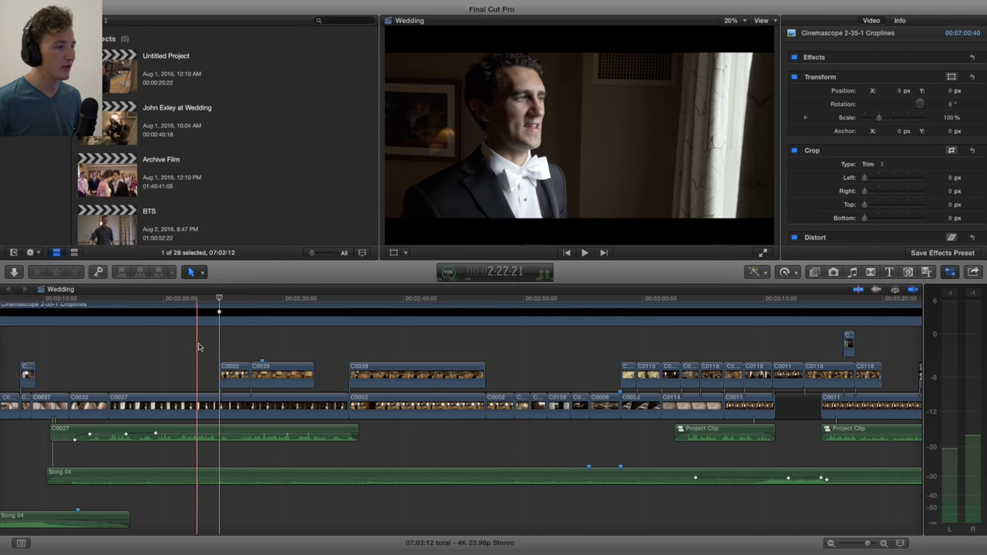
pyautogui.click(183, 301)
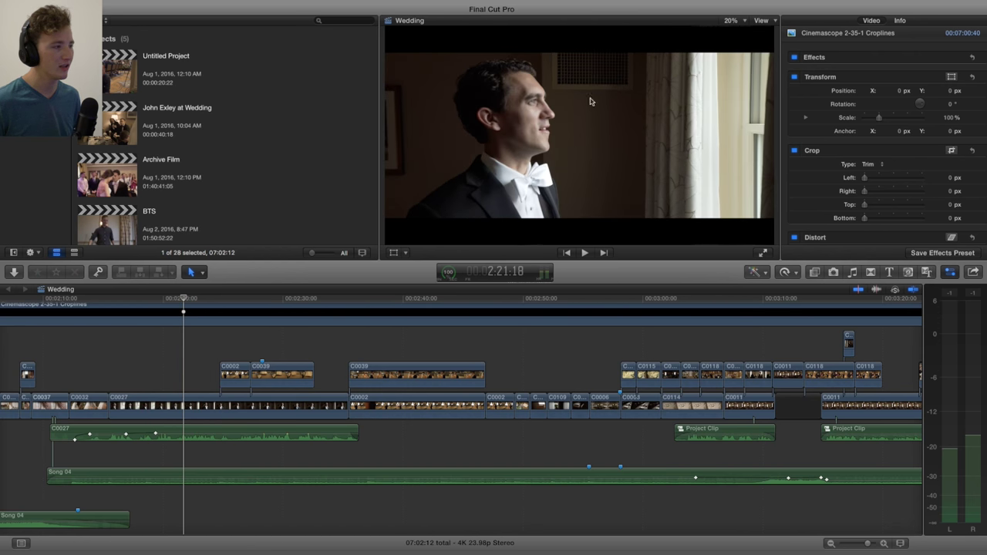
pyautogui.press('space')
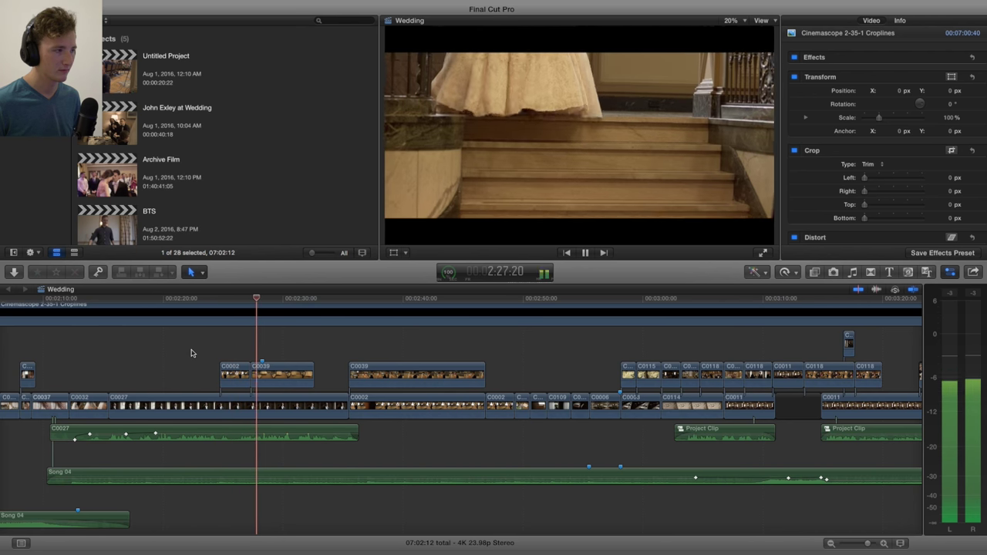
pyautogui.press('space')
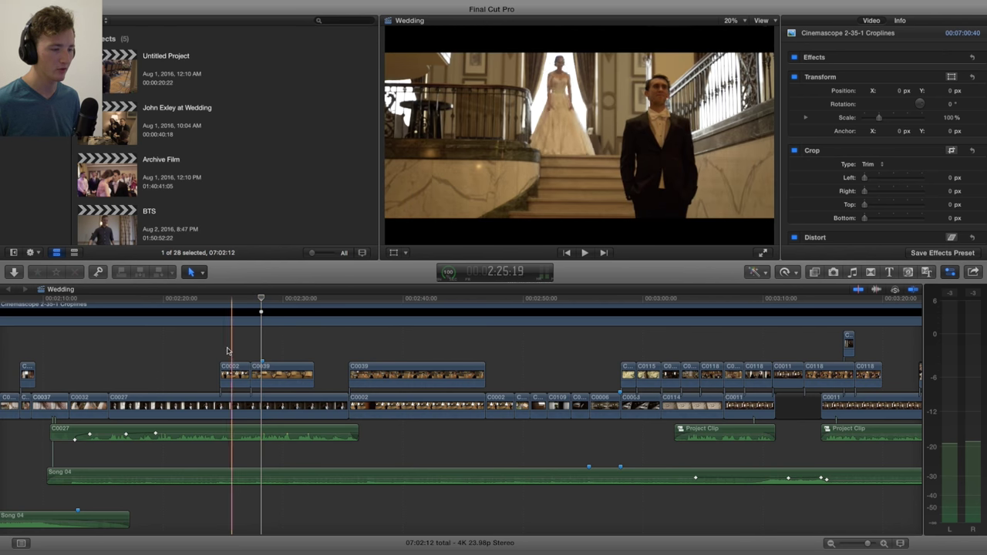
pyautogui.press('space')
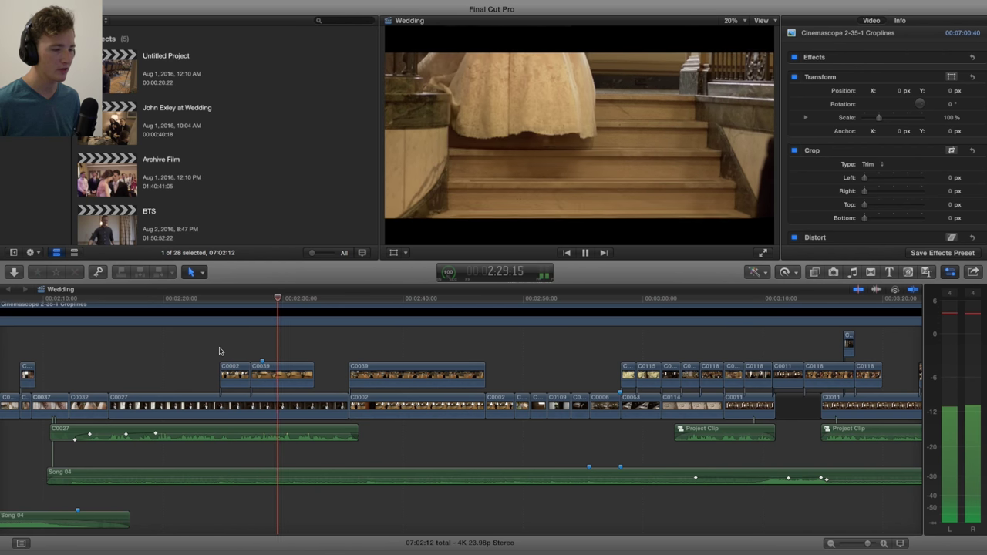
pyautogui.hscroll(5, 216, 351)
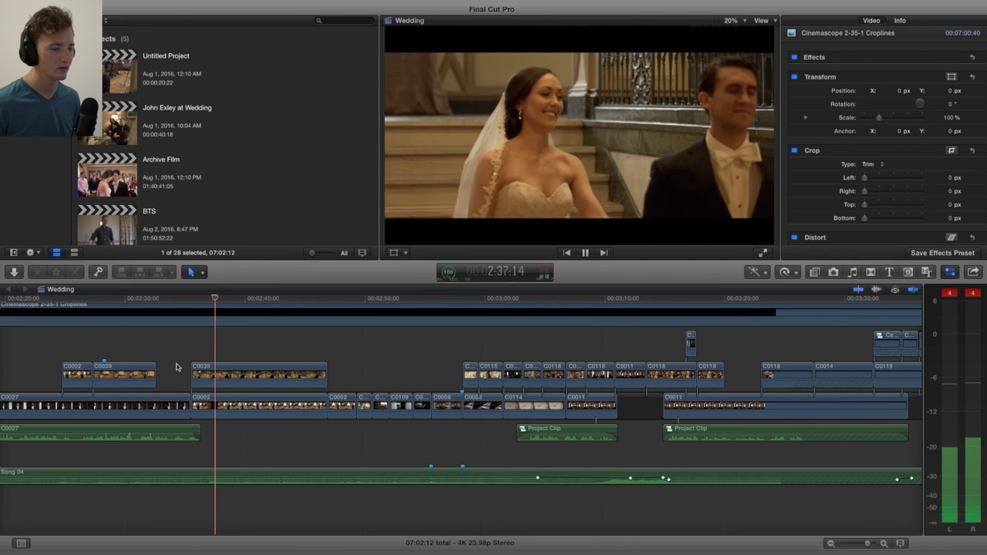
# Step: Play through the processional, then marquee-select the three short connected clips together
pyautogui.press('space')
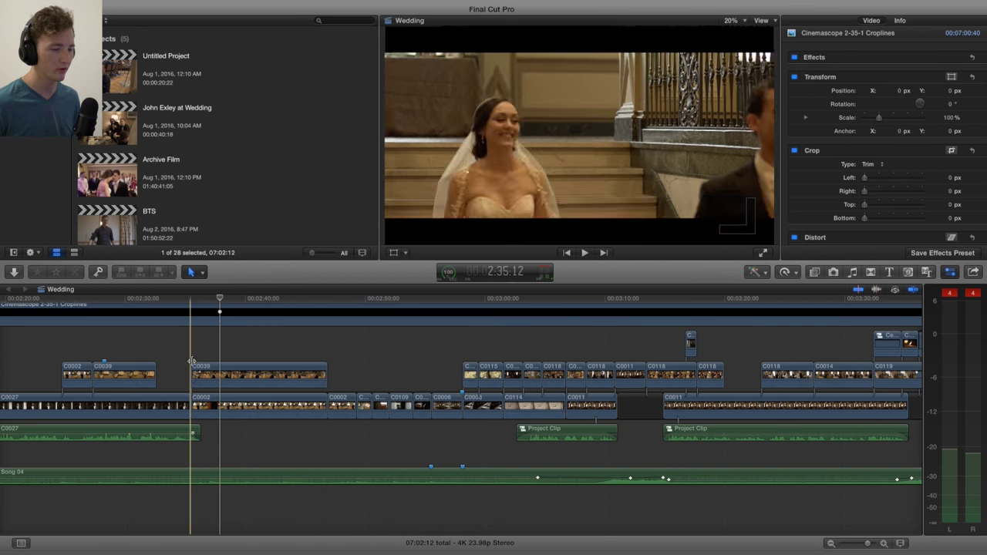
pyautogui.press('space')
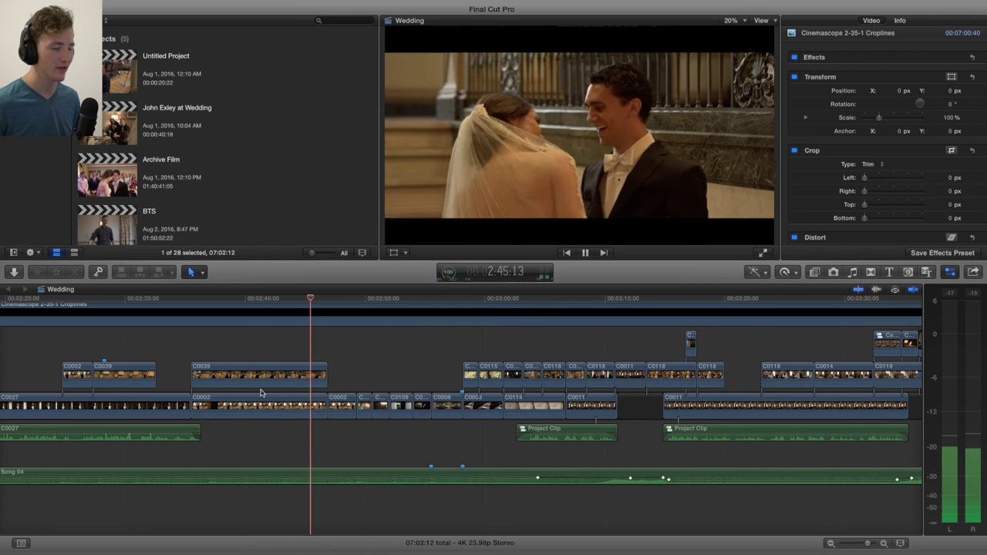
pyautogui.hscroll(5, 294, 355)
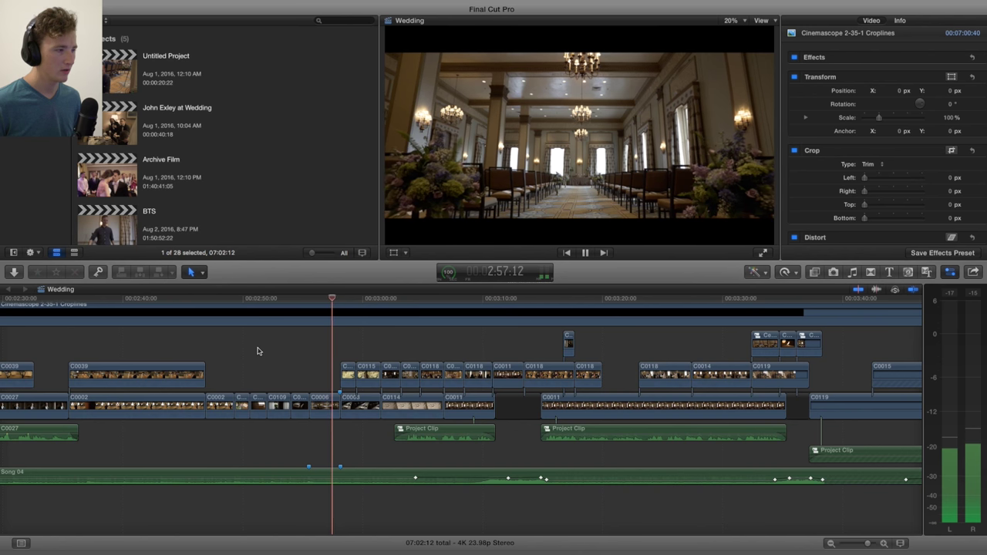
pyautogui.hscroll(5, 258, 351)
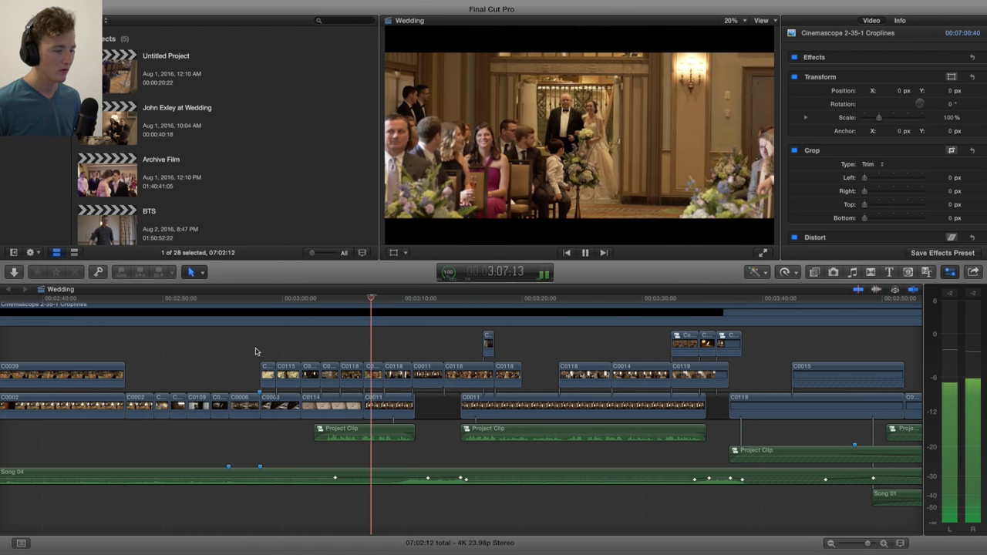
pyautogui.press('space')
pyautogui.hscroll(2, 341, 351)
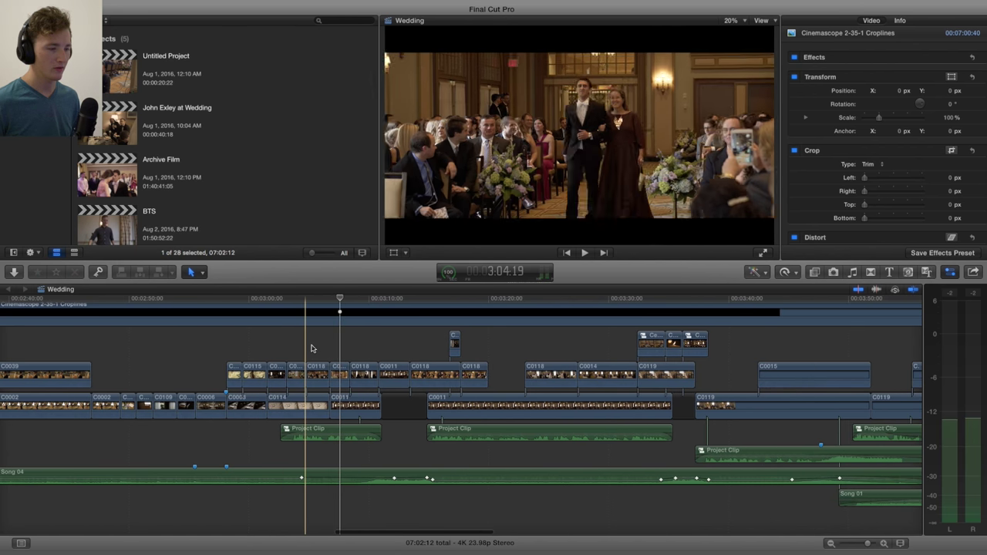
pyautogui.press('space')
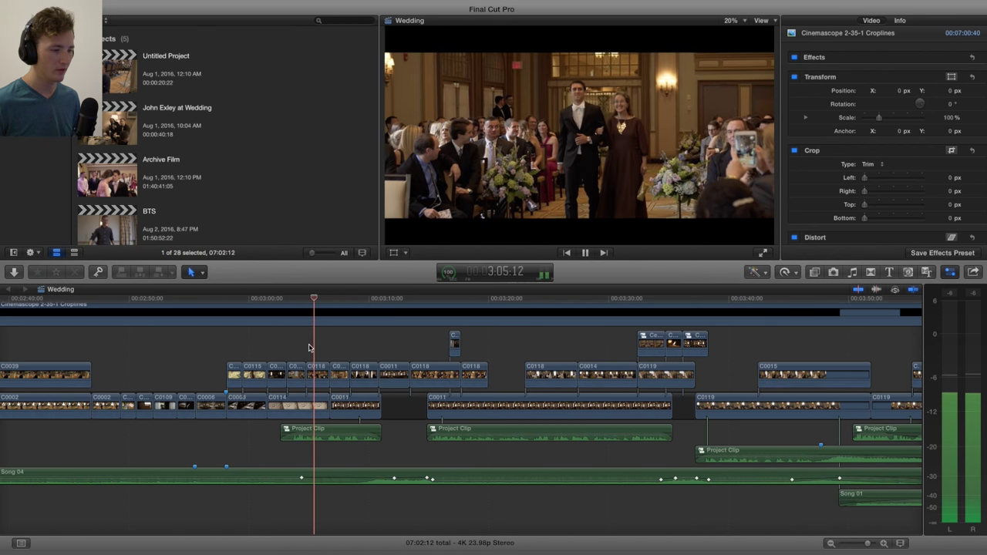
pyautogui.press('space')
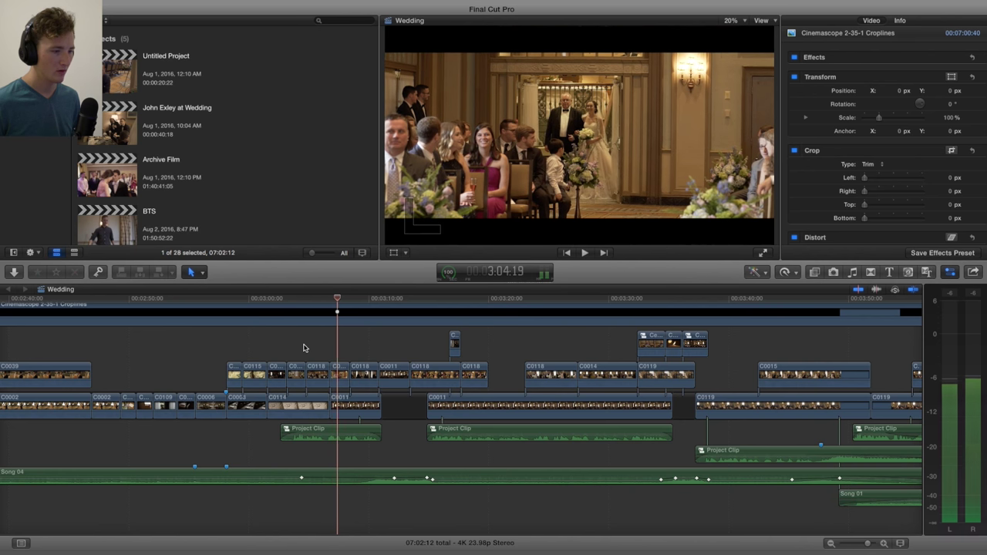
pyautogui.moveTo(280, 351); pyautogui.dragTo(316, 376)
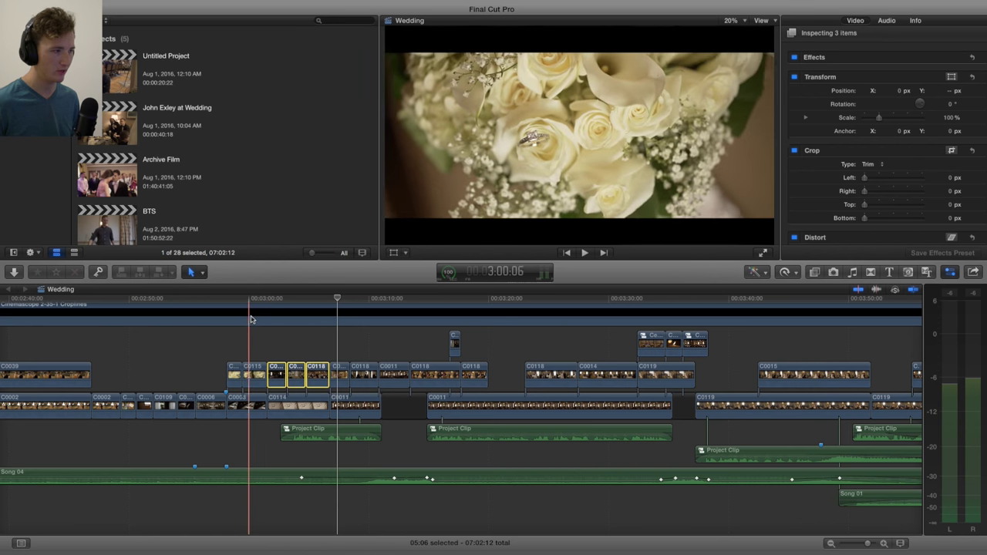
# Step: Replay from the aisle walk at 3:06:01 through the handover, parking at 3:28:14
pyautogui.click(322, 302)
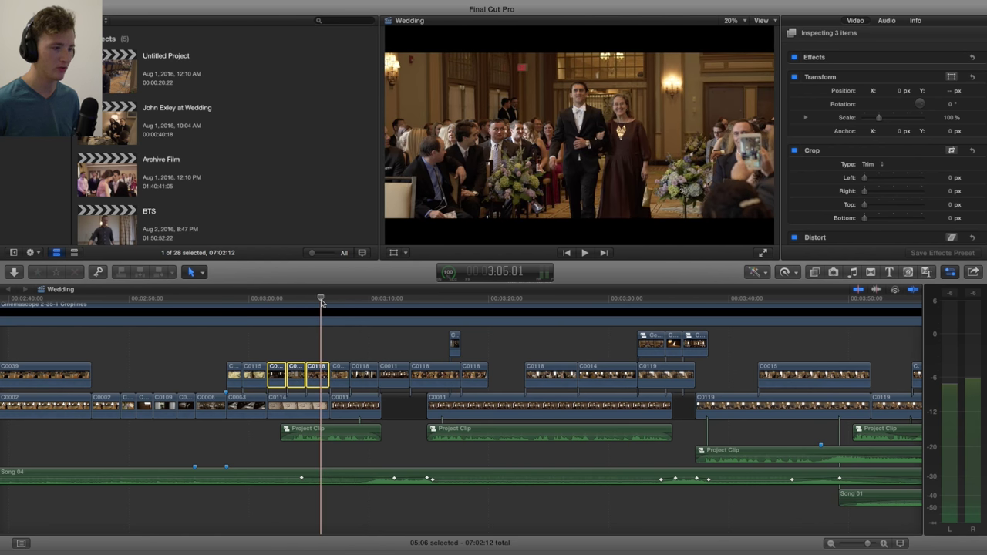
pyautogui.press('space')
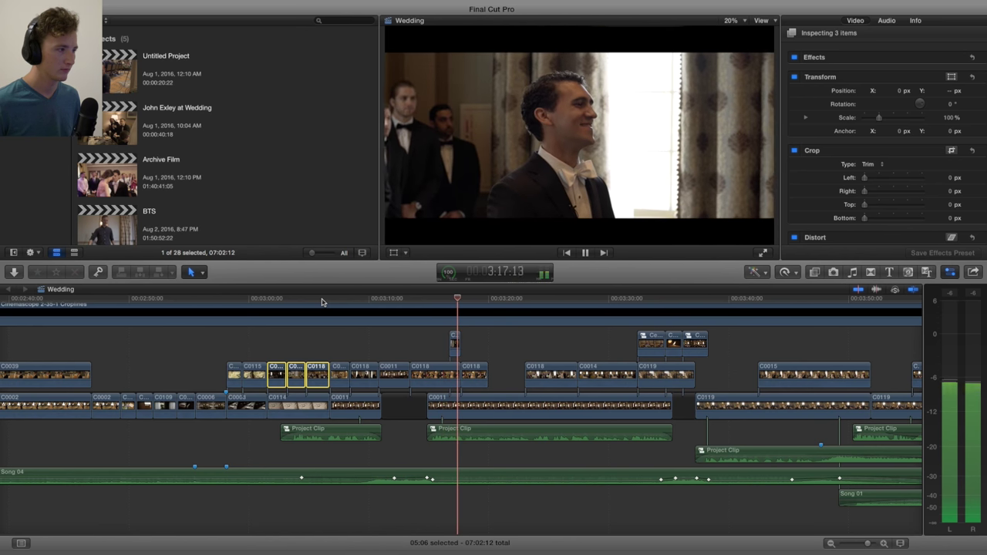
pyautogui.hscroll(5, 328, 302)
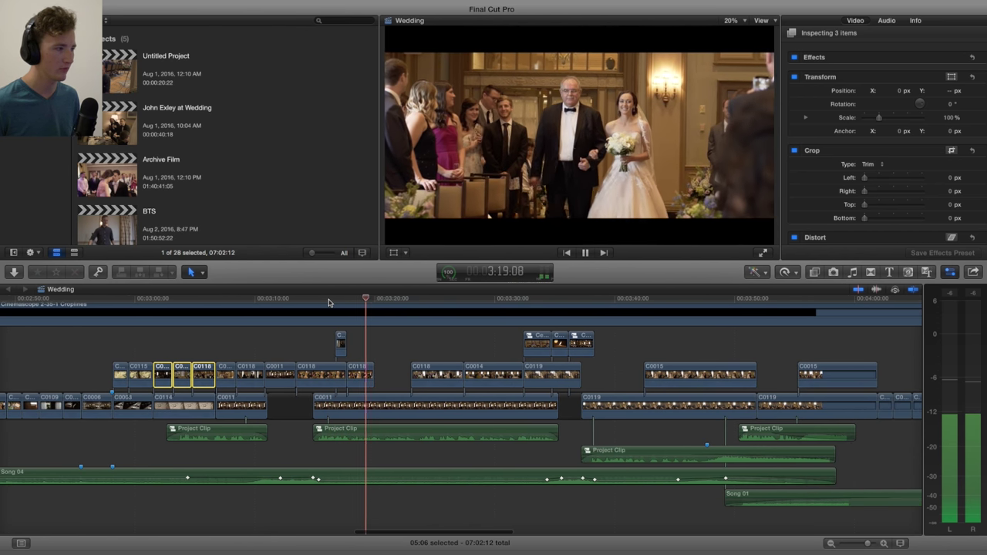
pyautogui.hscroll(4, 328, 302)
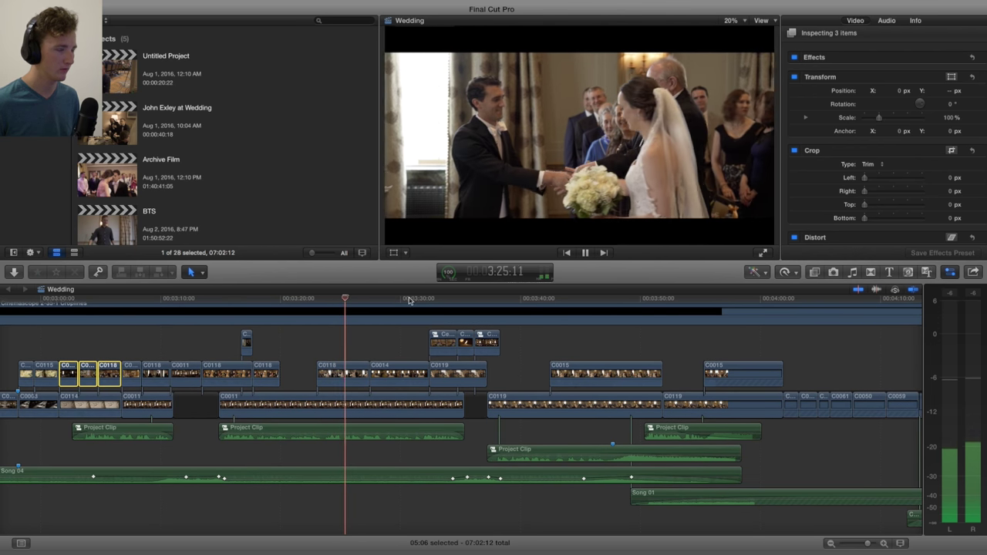
pyautogui.press('space')
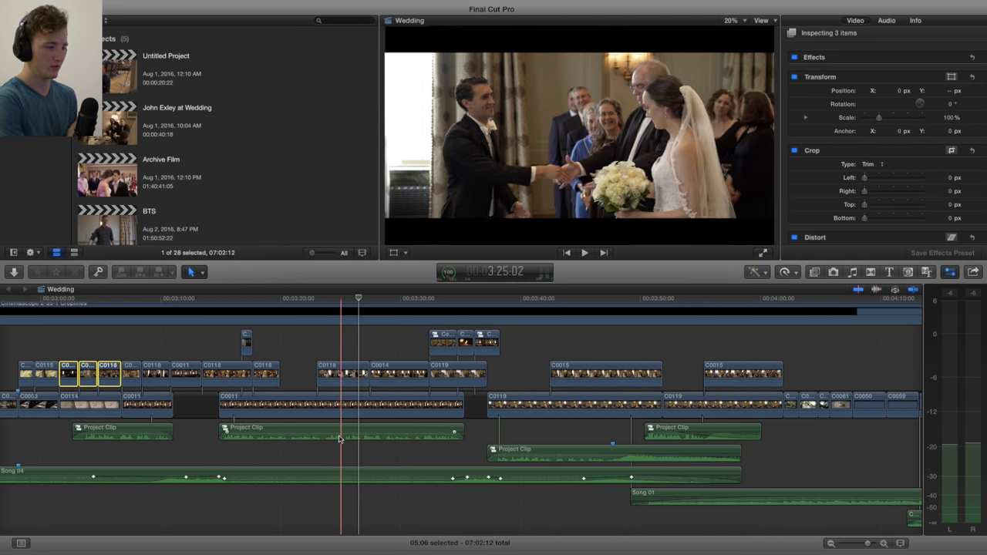
pyautogui.press('space')
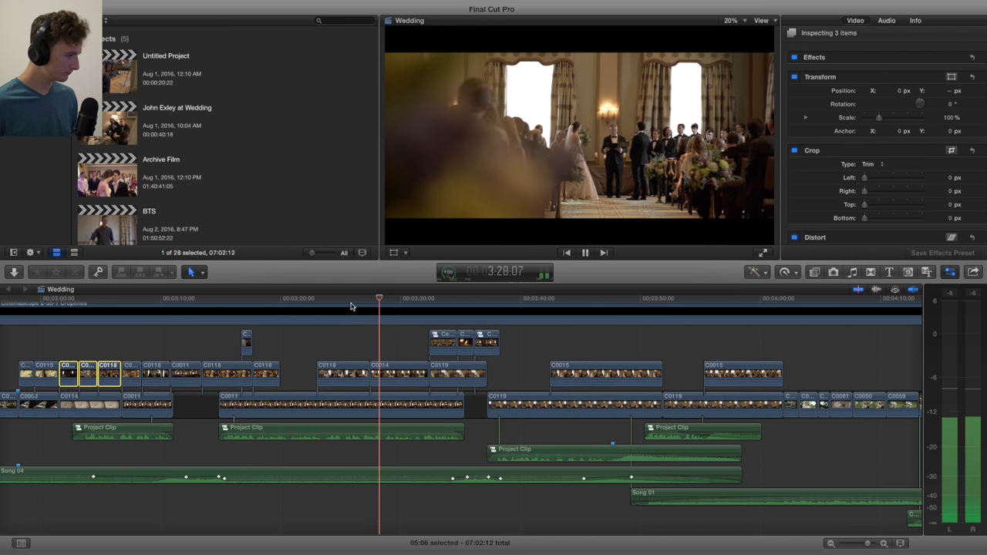
pyautogui.press('space')
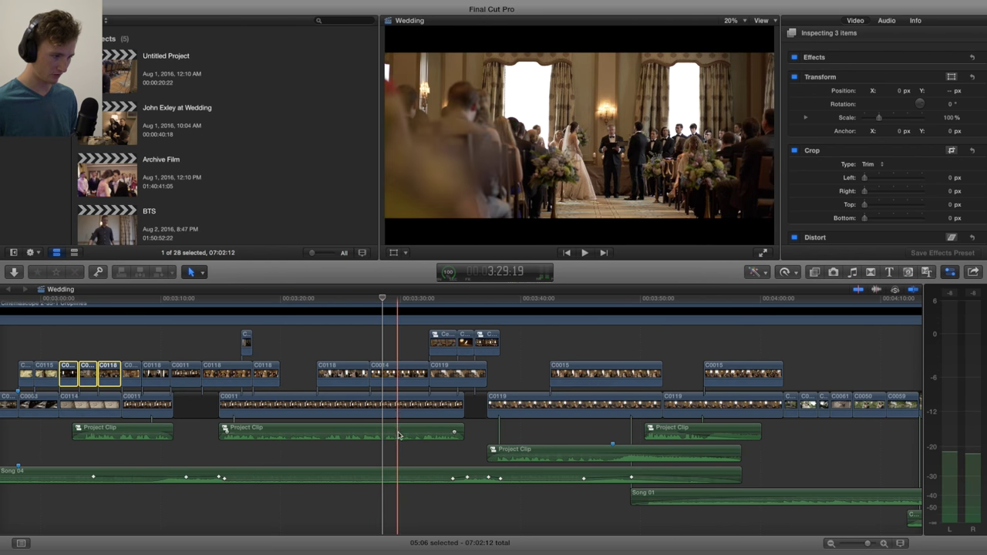
pyautogui.click(398, 435)
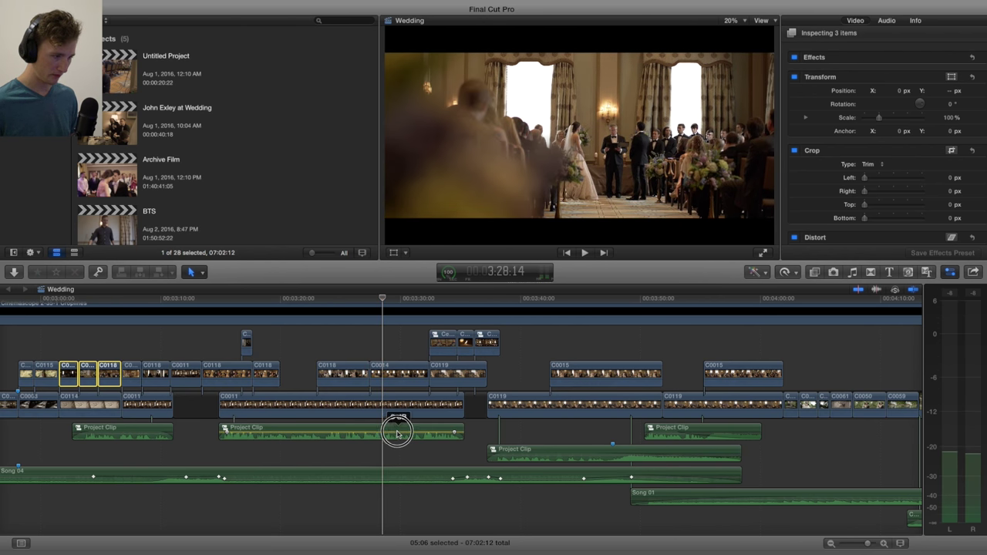
# Step: Play the ceremony onward, stopping and replaying until the candle close-up
pyautogui.press('space')
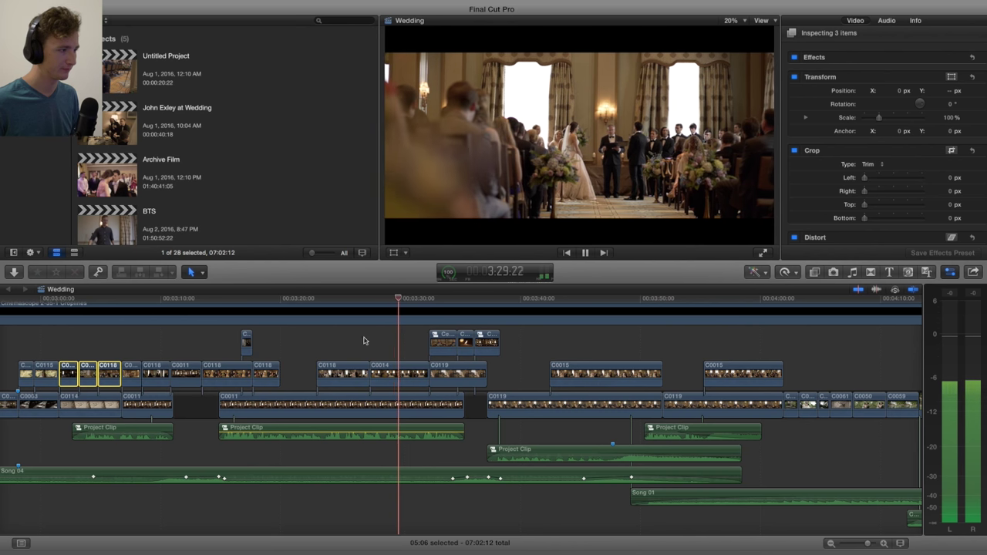
pyautogui.hscroll(3, 332, 347)
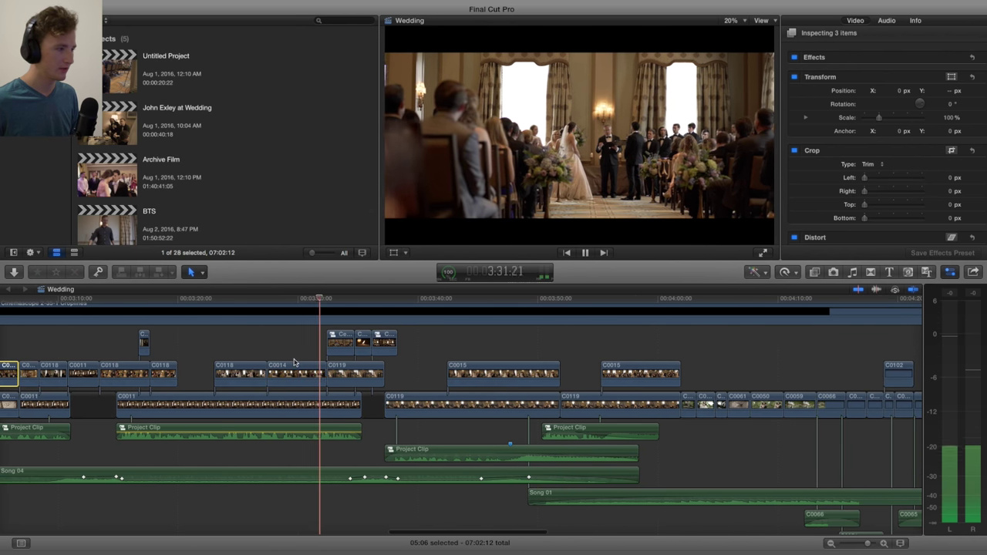
pyautogui.press('space')
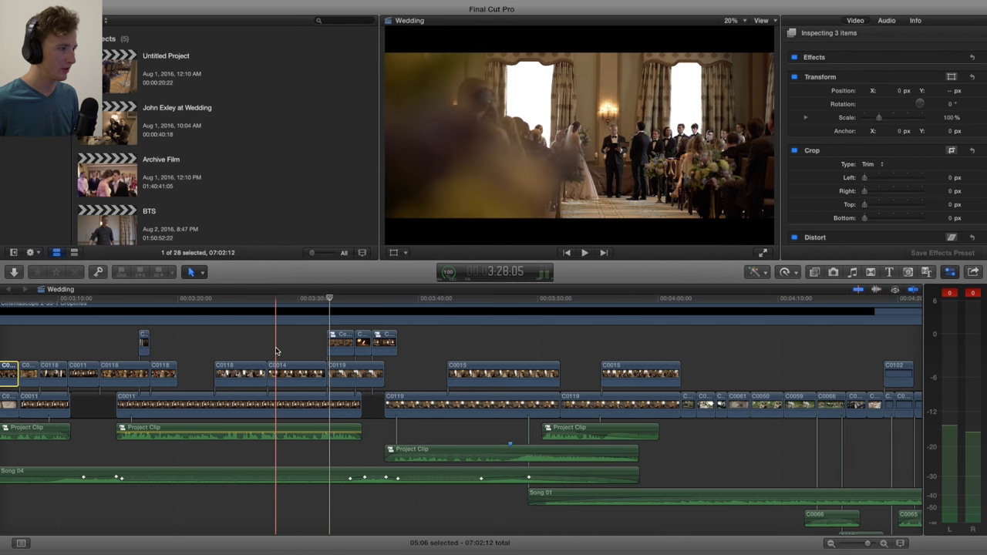
pyautogui.press('space')
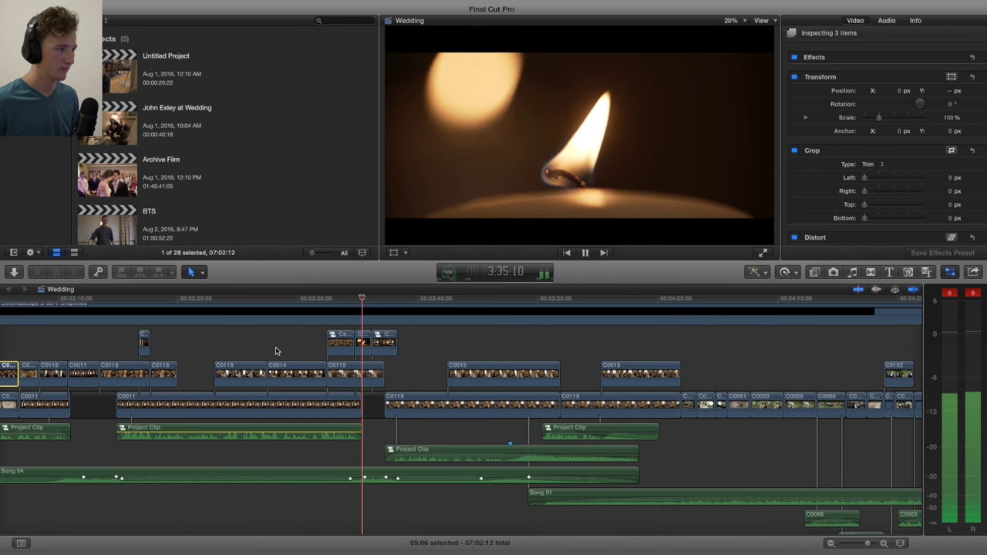
pyautogui.press('space')
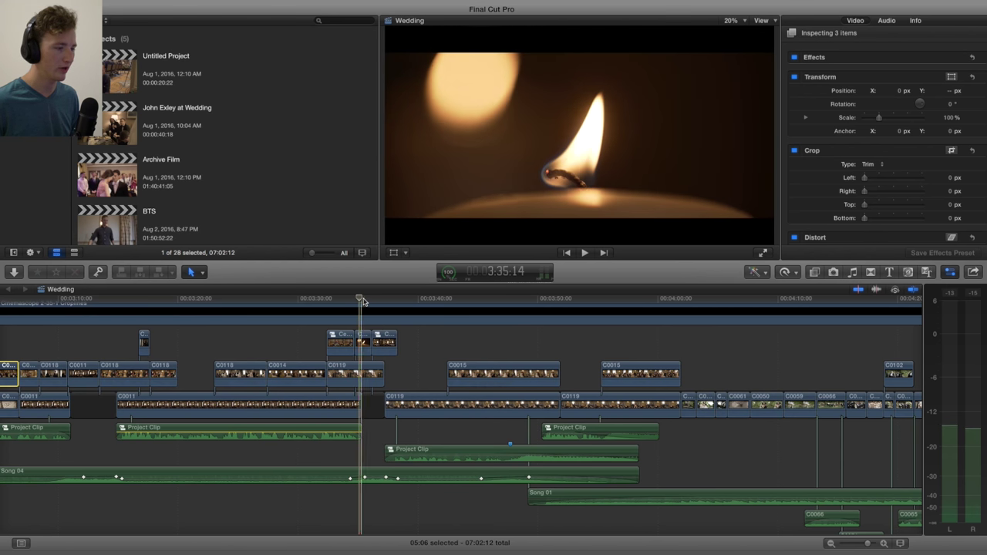
# Step: Replay the candle and vows shots from 3:40:07, pausing on the recessional up the aisle
pyautogui.click(354, 299)
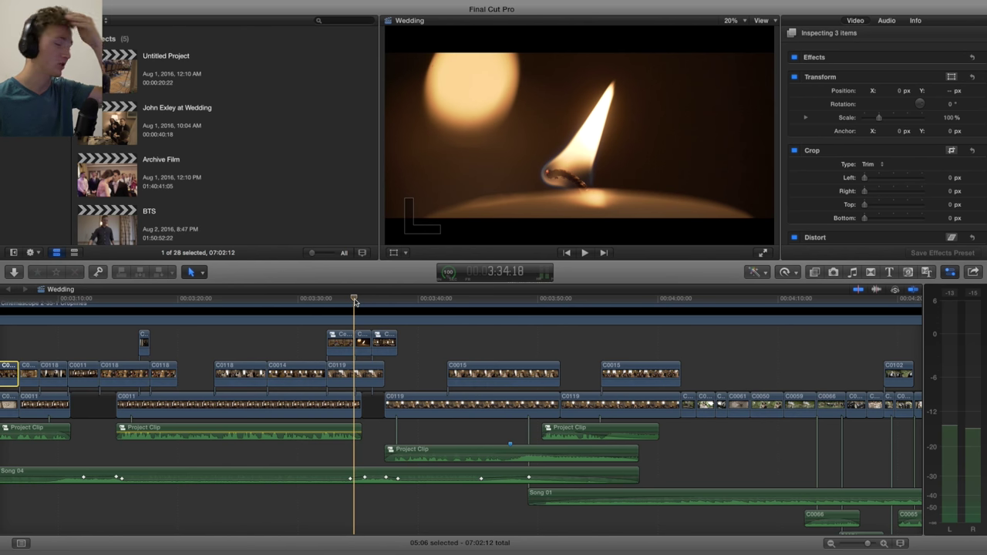
pyautogui.press('space')
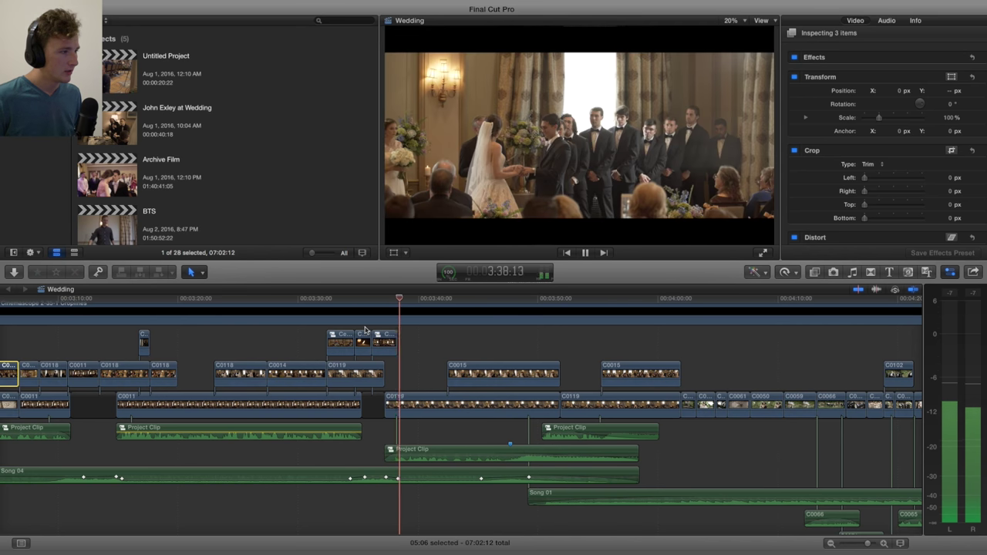
pyautogui.hscroll(5, 324, 335)
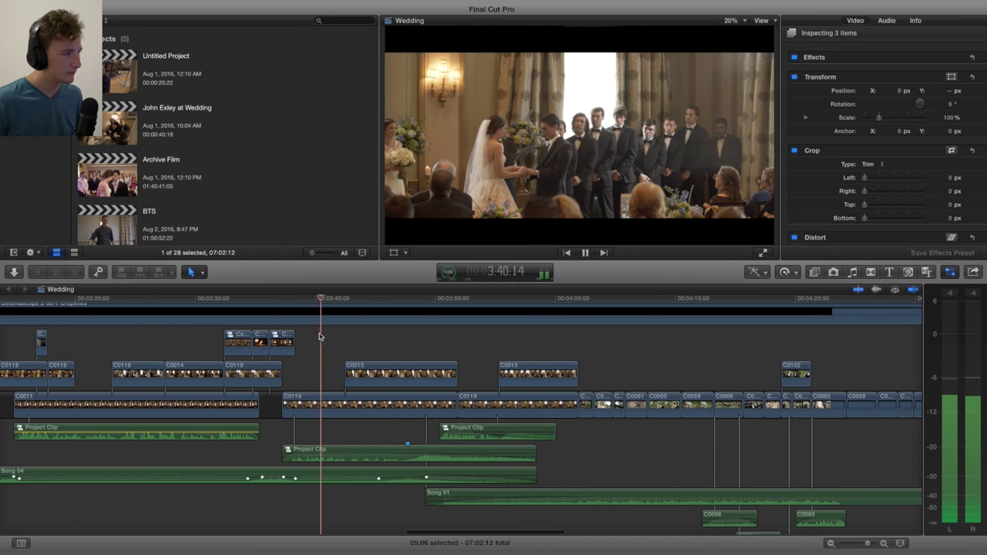
pyautogui.press('space')
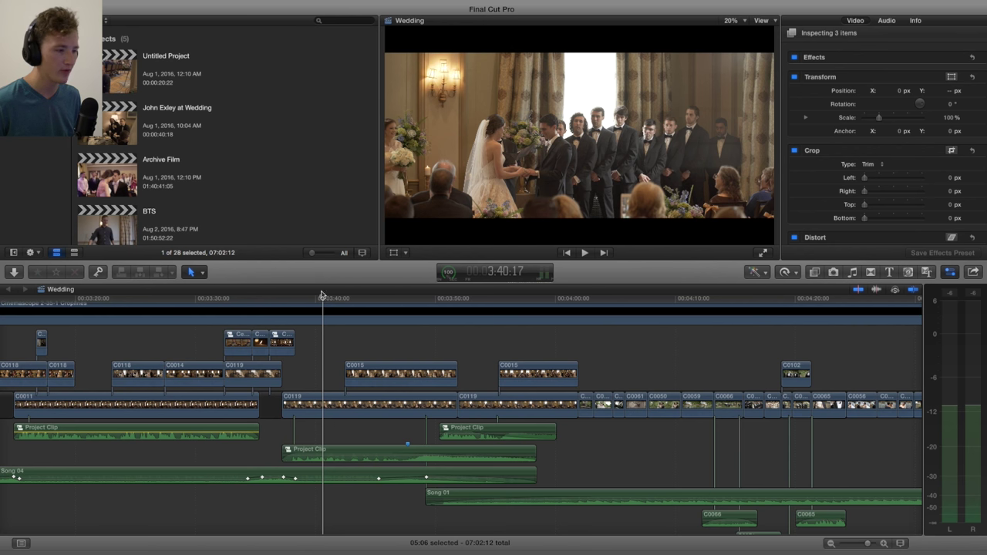
pyautogui.moveTo(323, 301); pyautogui.dragTo(318, 300)
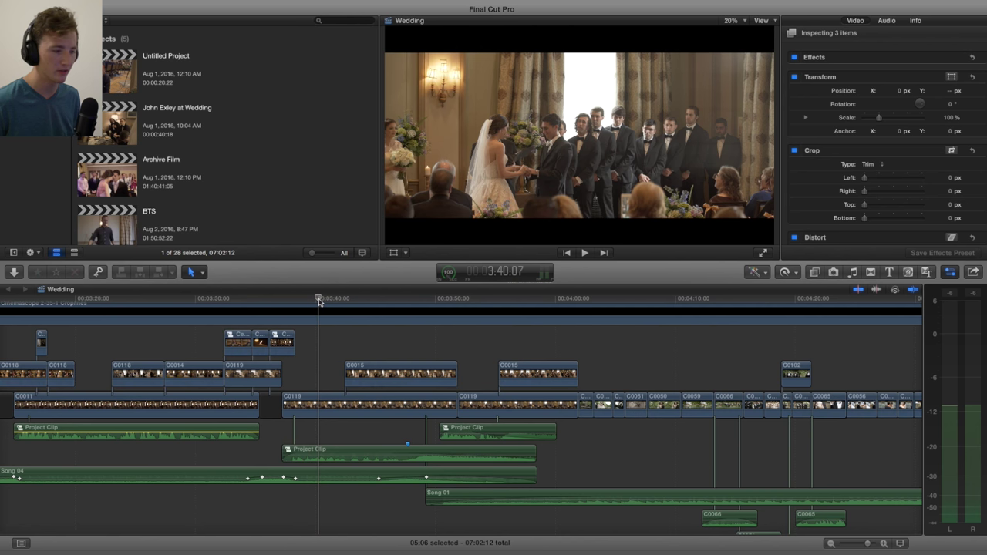
pyautogui.press('space')
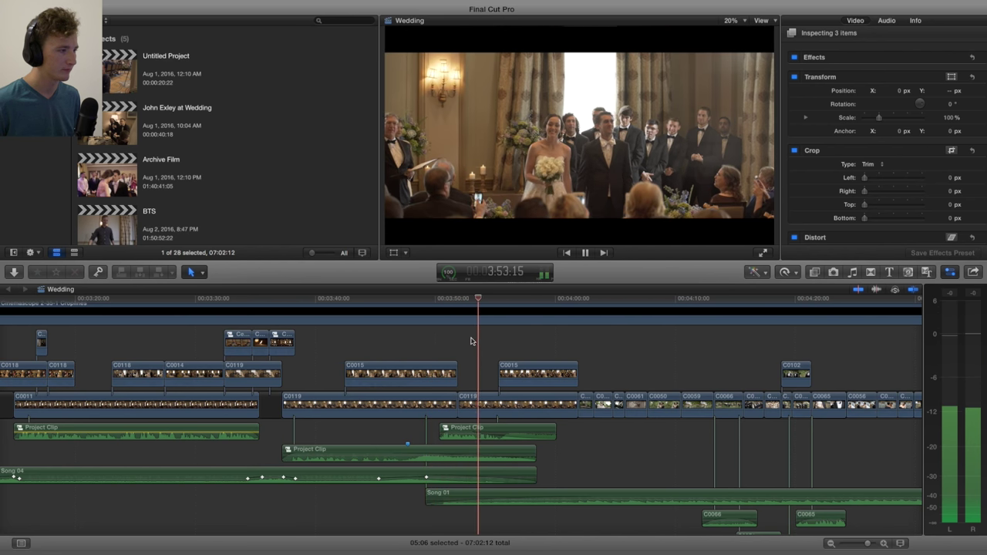
pyautogui.hscroll(3, 399, 344)
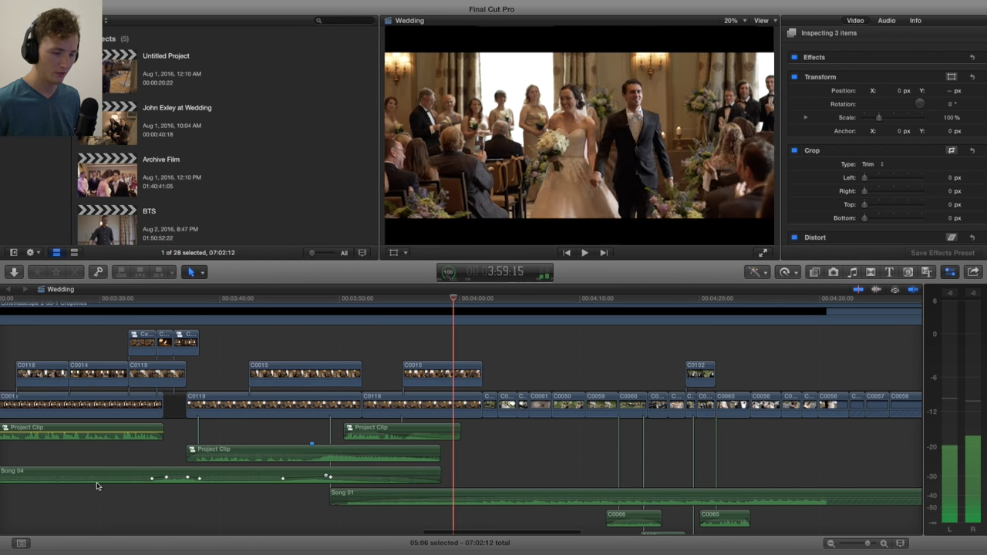
pyautogui.press('space')
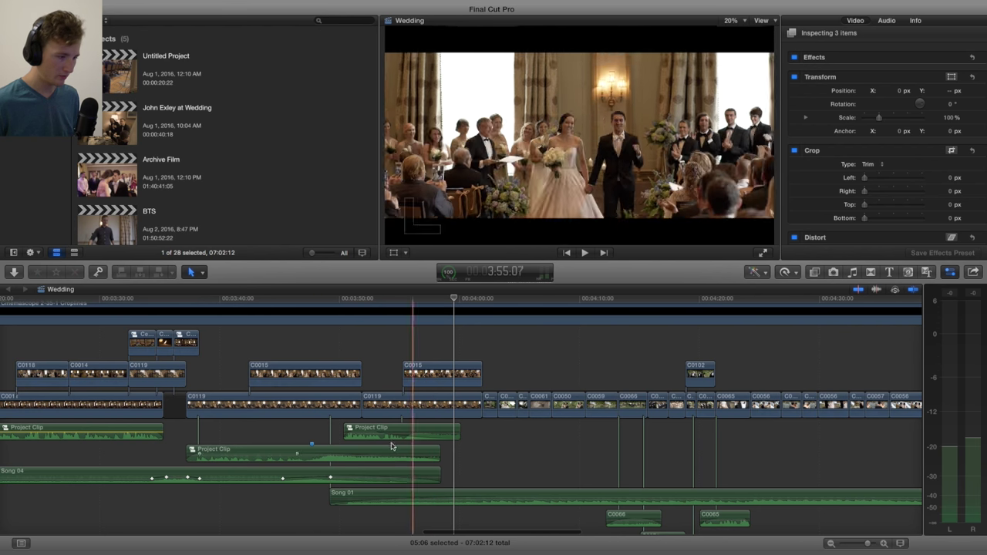
# Step: Set one Project Clip fade to Linear and the other to S-curve, then play through both fades
pyautogui.rightClick(377, 434)
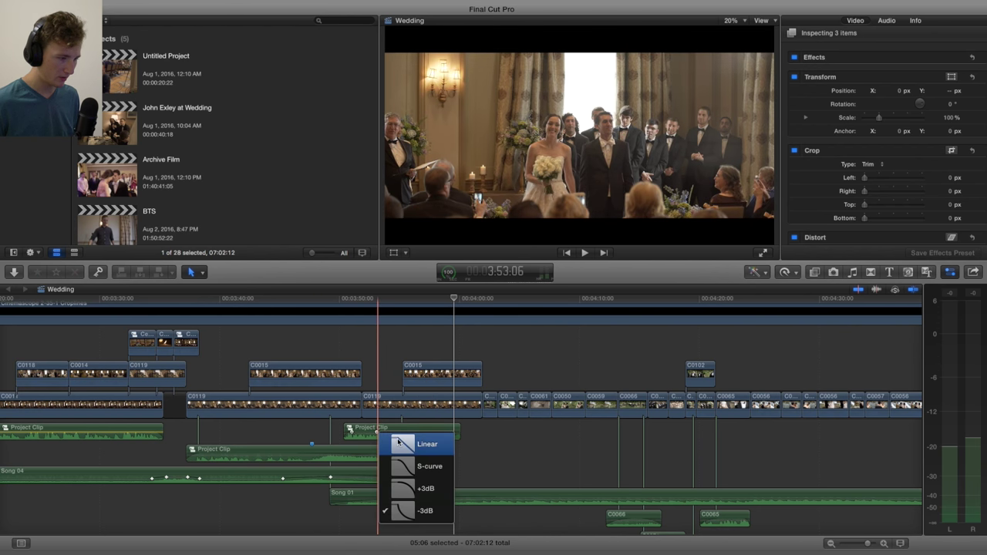
pyautogui.click(397, 453)
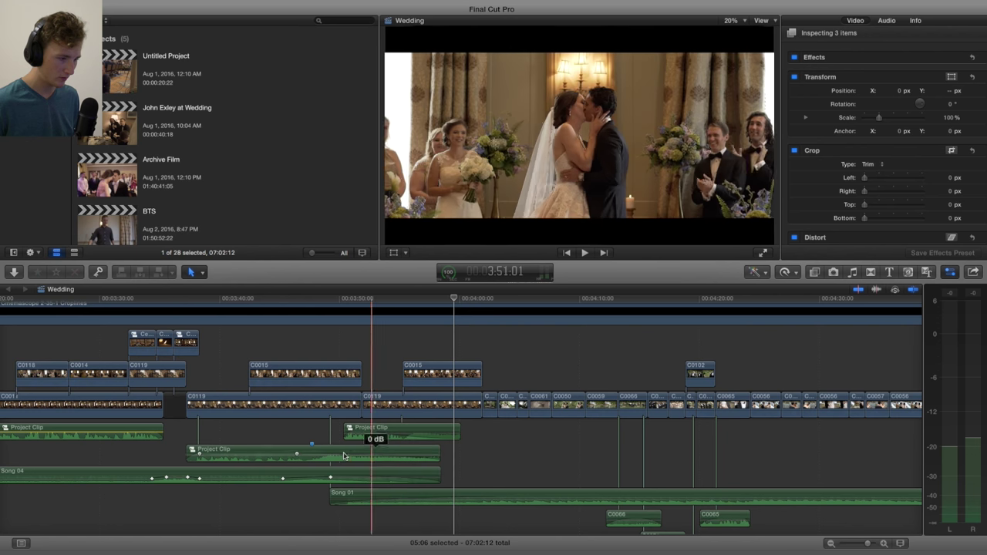
pyautogui.rightClick(297, 453)
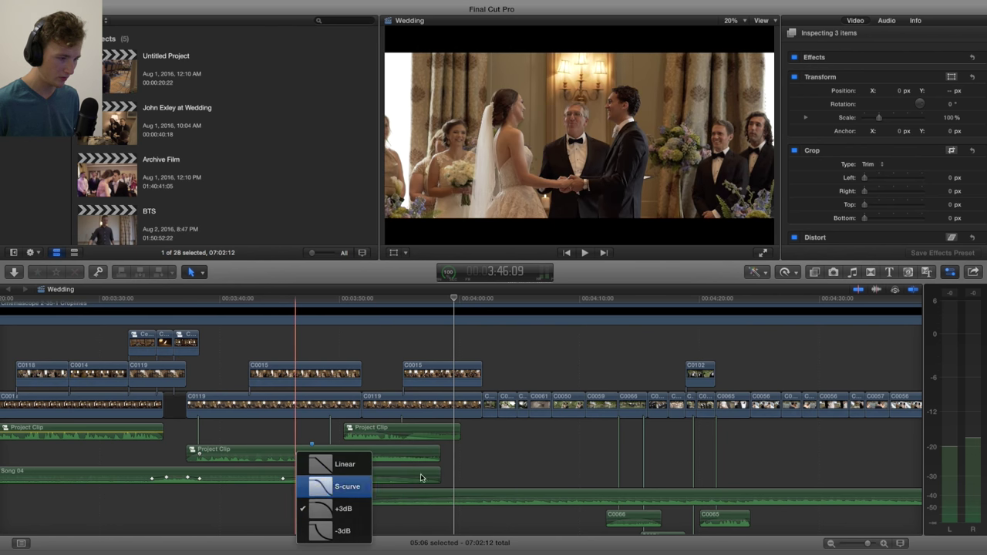
pyautogui.click(343, 483)
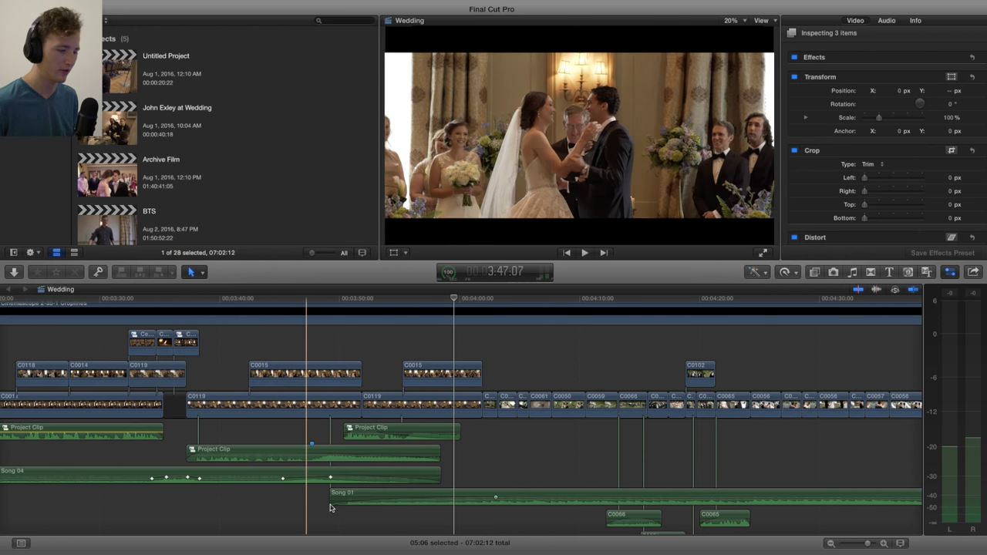
pyautogui.press('space')
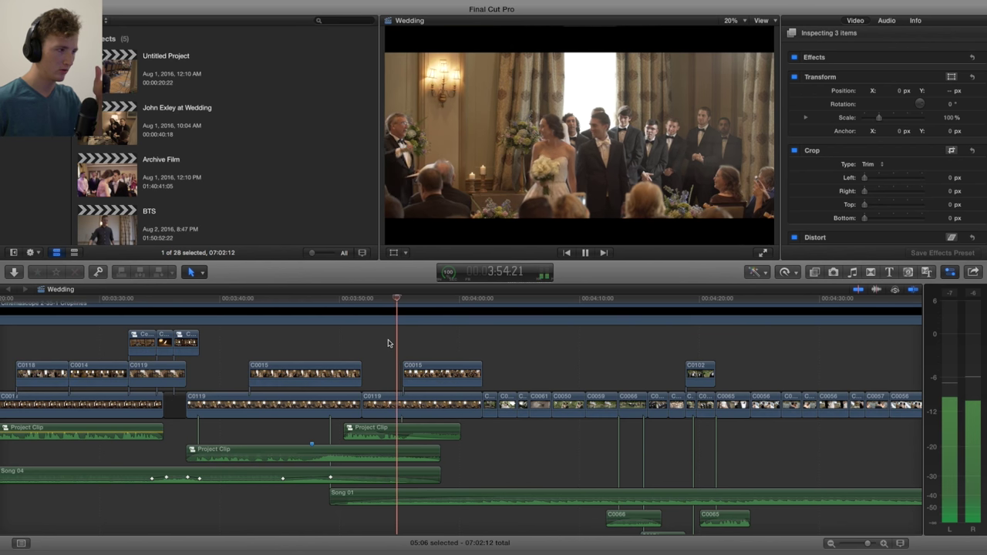
pyautogui.press('space')
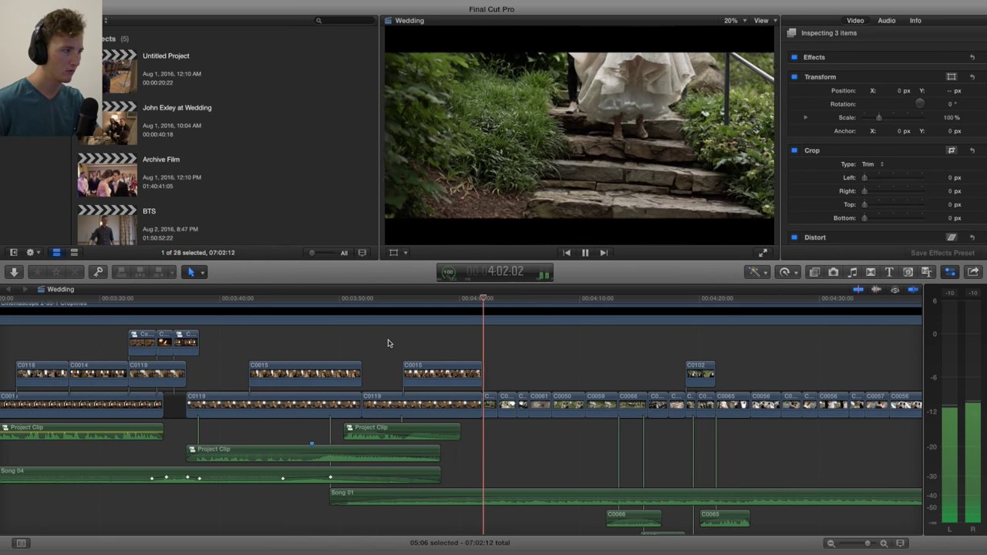
# Step: Replay the garden stairs shot from its start
pyautogui.hscroll(5, 399, 347)
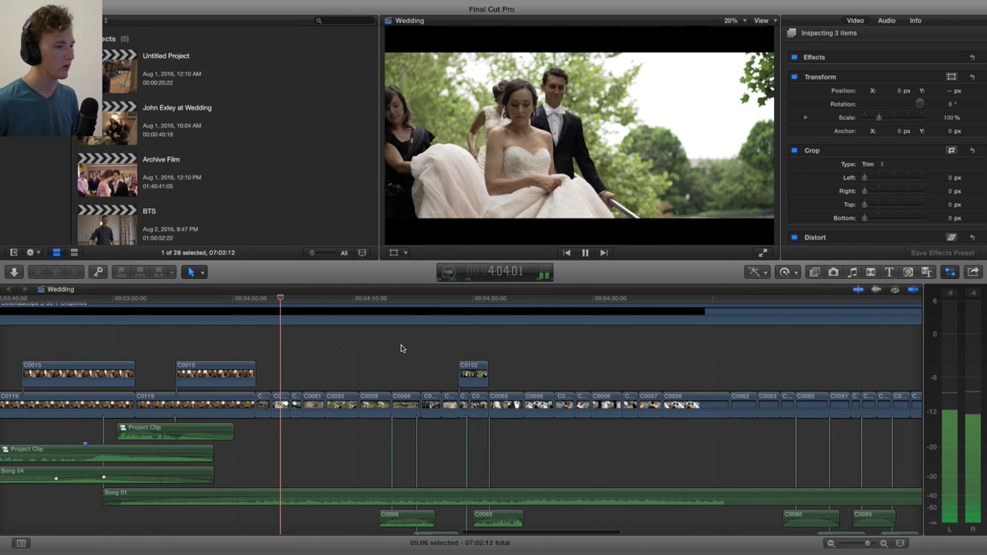
pyautogui.press('space')
pyautogui.click(255, 300)
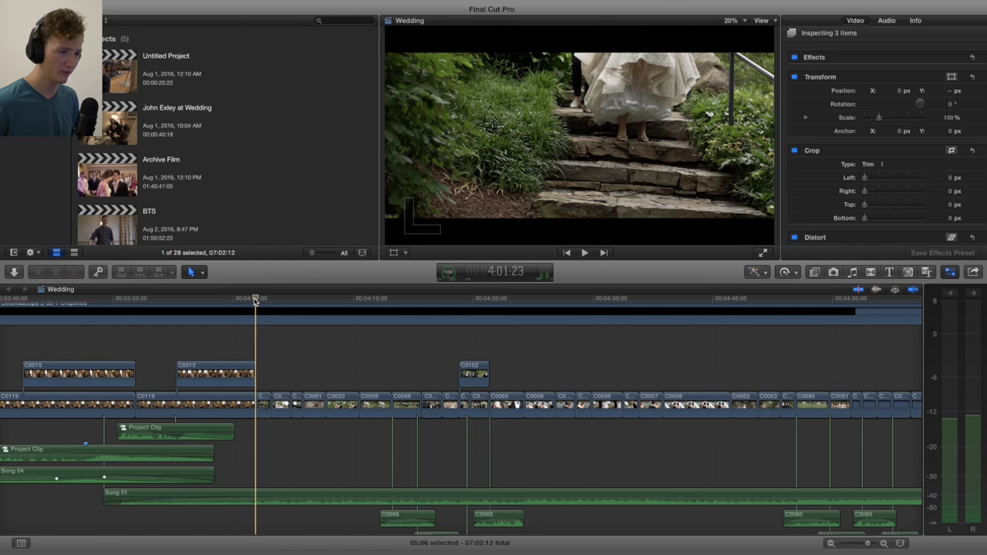
pyautogui.scroll(-5, 255, 300)
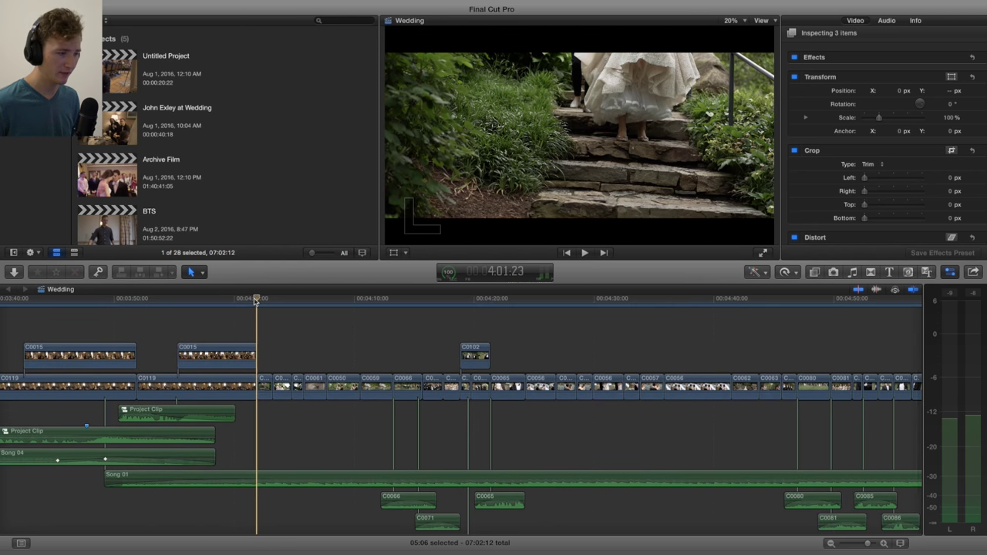
pyautogui.hscroll(1, 255, 300)
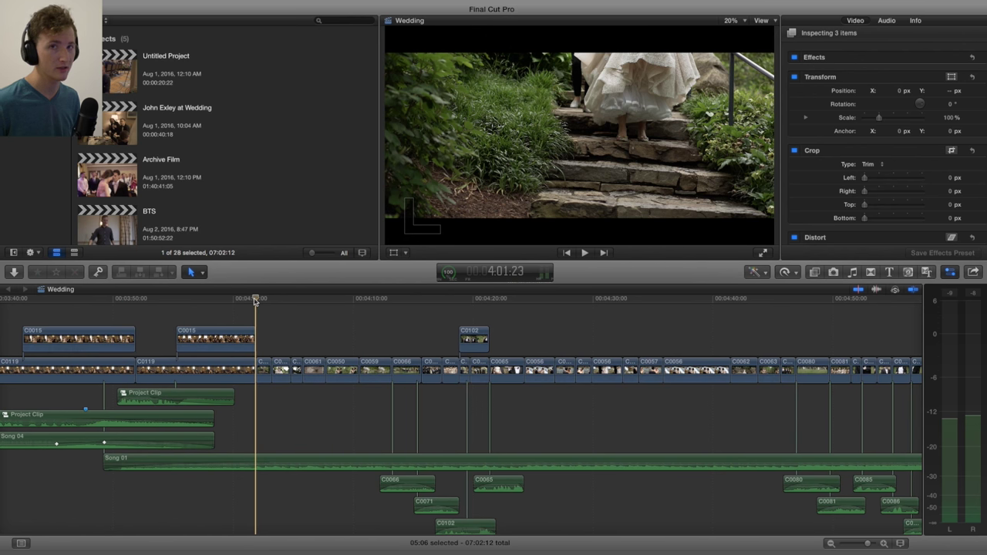
pyautogui.press('space')
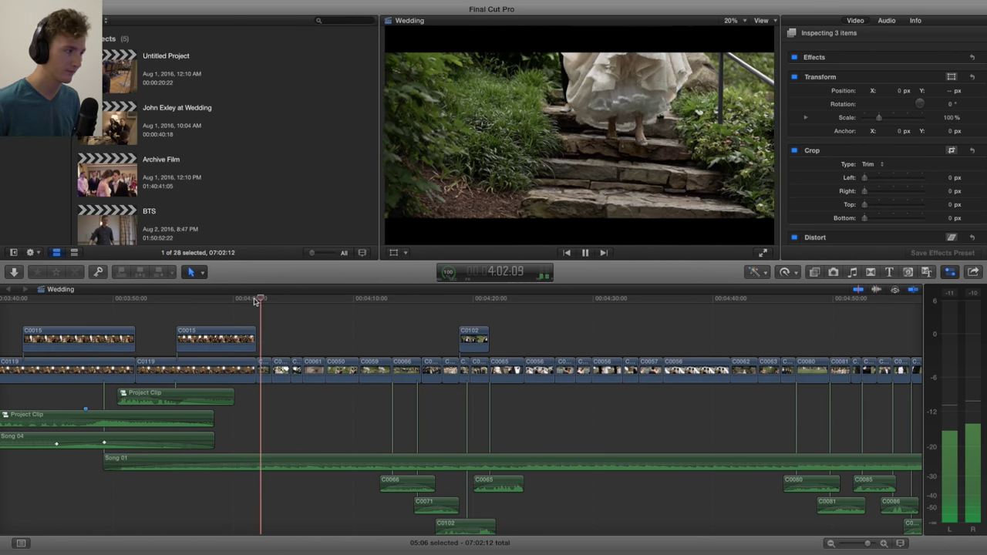
# Step: Select clip C0054 to show its ColorFinale effect in the Inspector
pyautogui.click(260, 299)
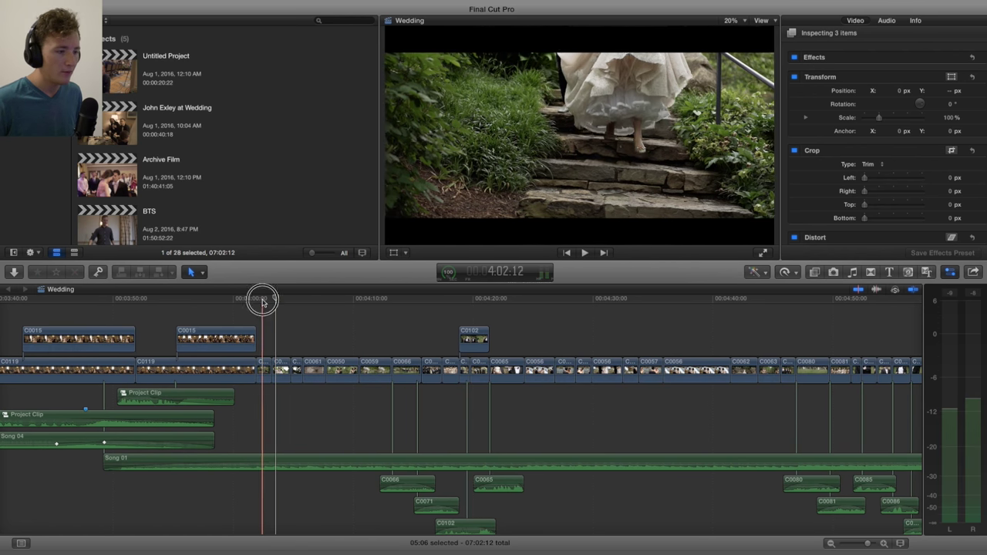
pyautogui.click(263, 371)
pyautogui.press('space')
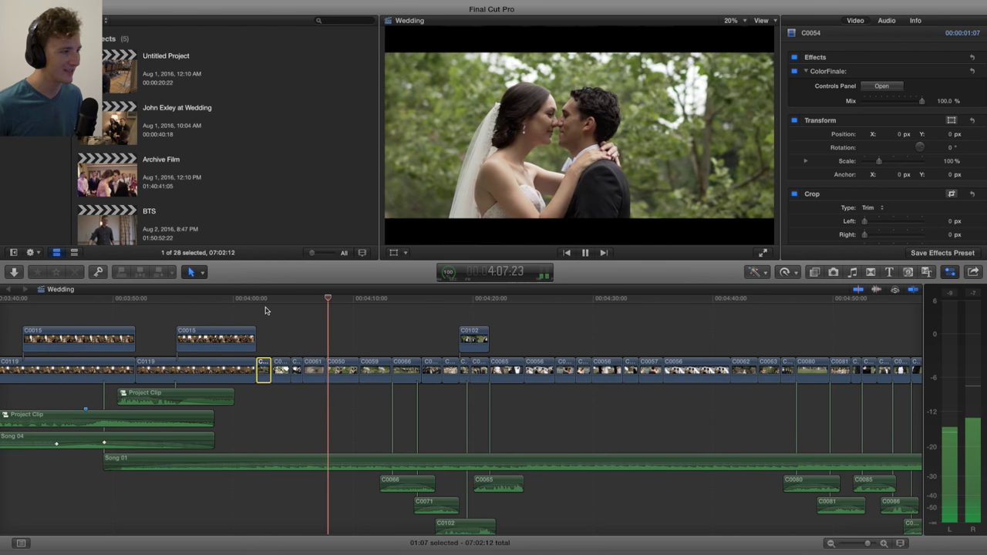
# Step: Inspect the ColorFinale-graded clip C0050 and play the portrait sequence
pyautogui.hscroll(5, 279, 313)
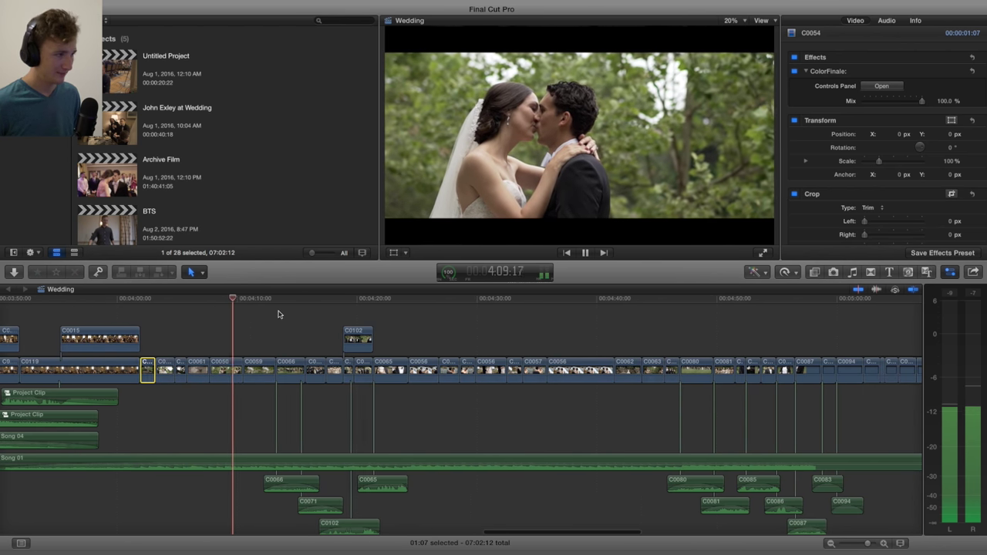
pyautogui.click(217, 319)
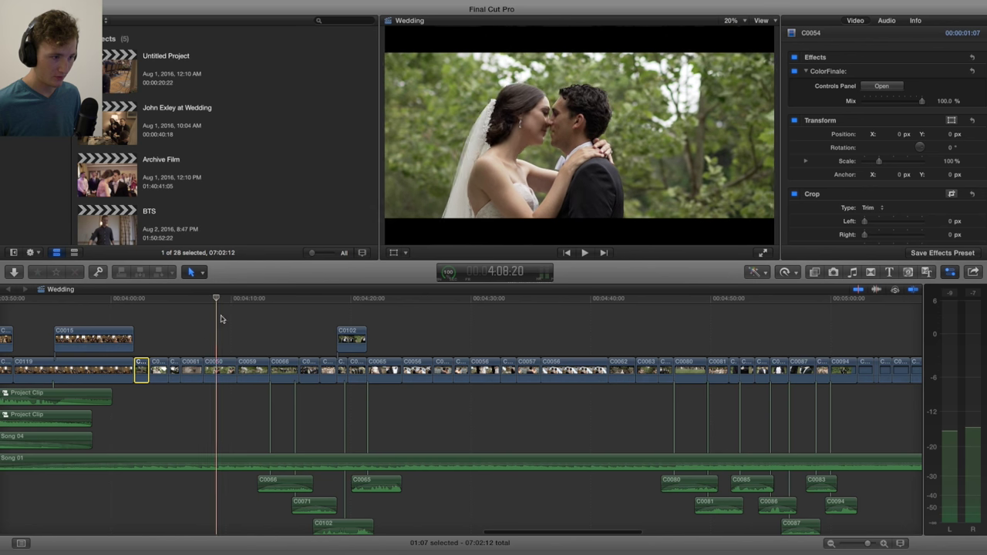
pyautogui.click(219, 371)
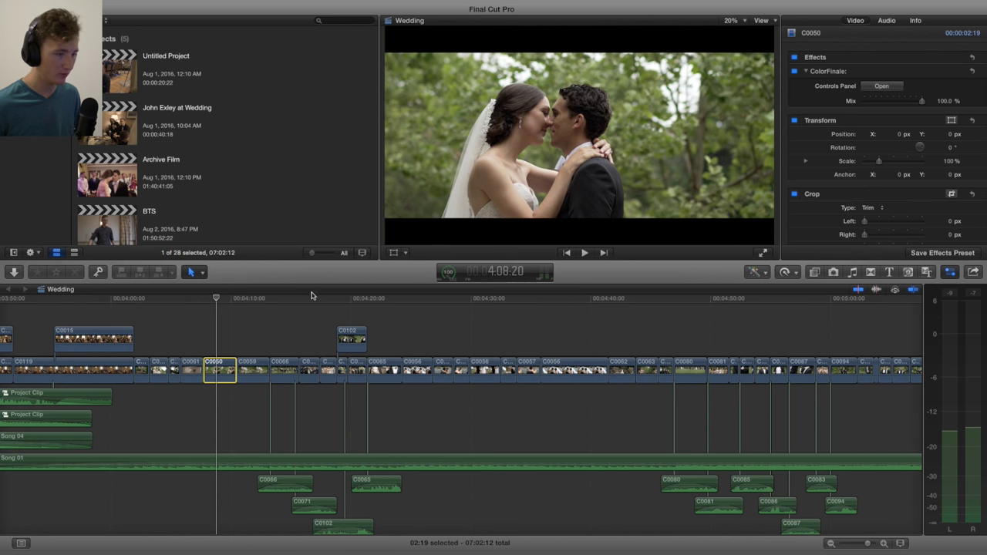
pyautogui.press('space')
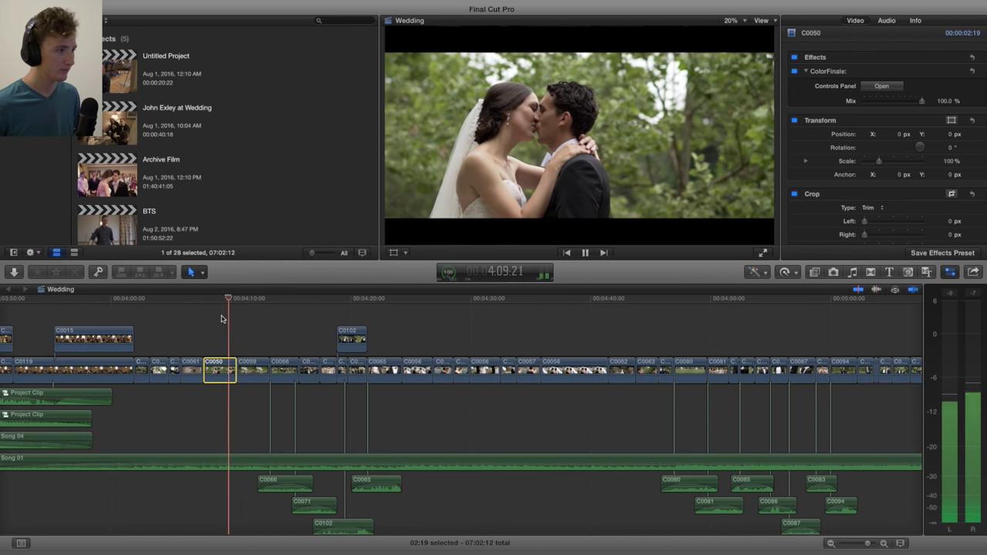
# Step: Inspect the waterfall clip C0056 and replay it from its start
pyautogui.hscroll(3, 222, 318)
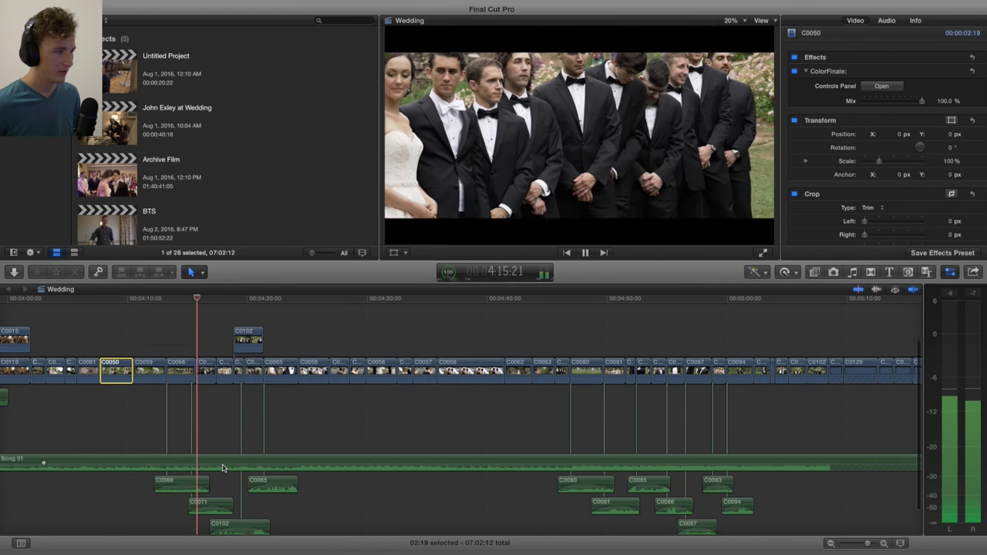
pyautogui.scroll(-1, 222, 468)
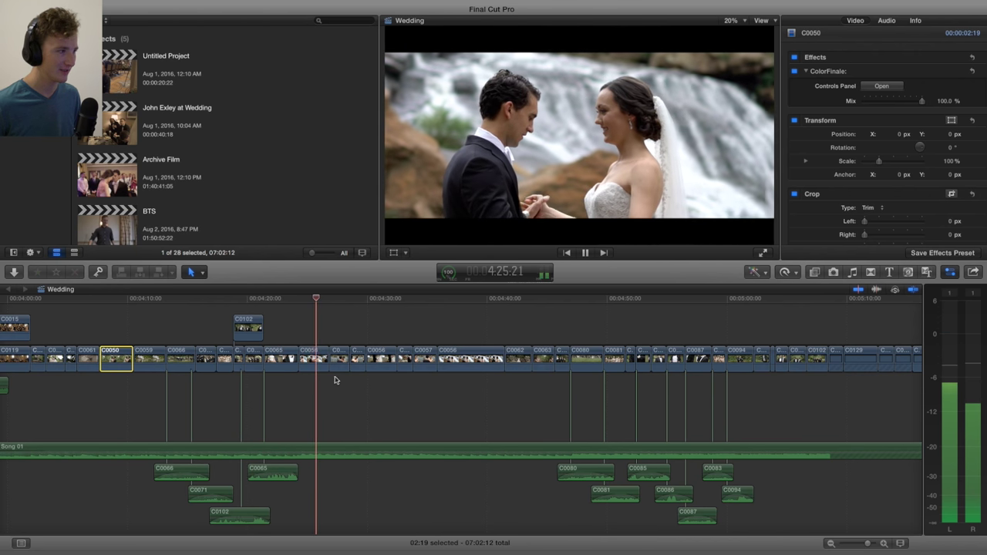
pyautogui.click(315, 301)
pyautogui.click(313, 356)
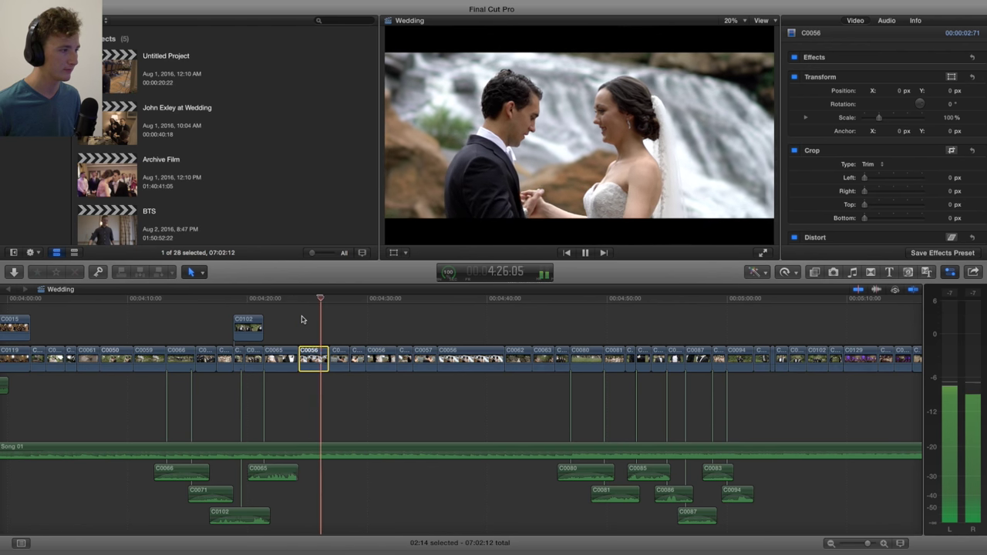
pyautogui.press('space')
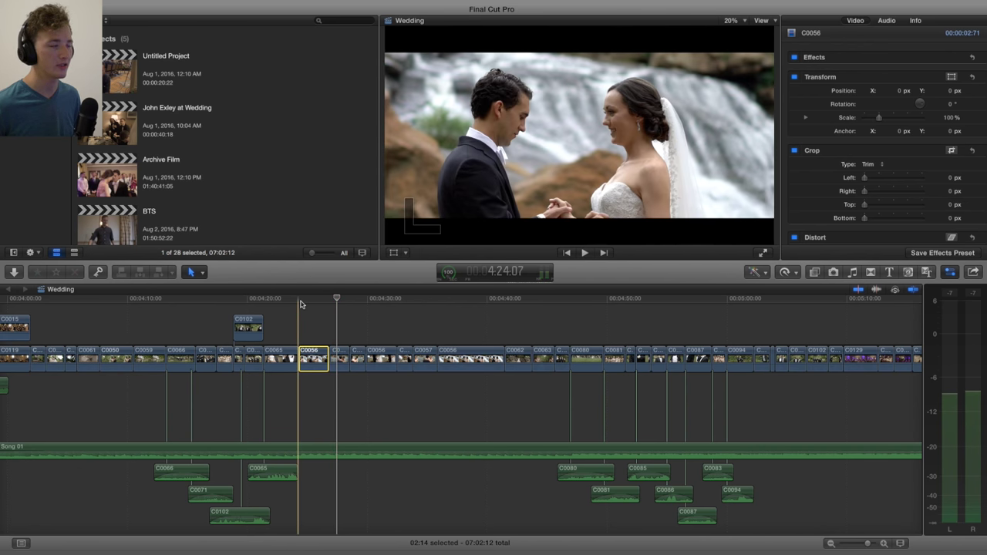
pyautogui.press('space')
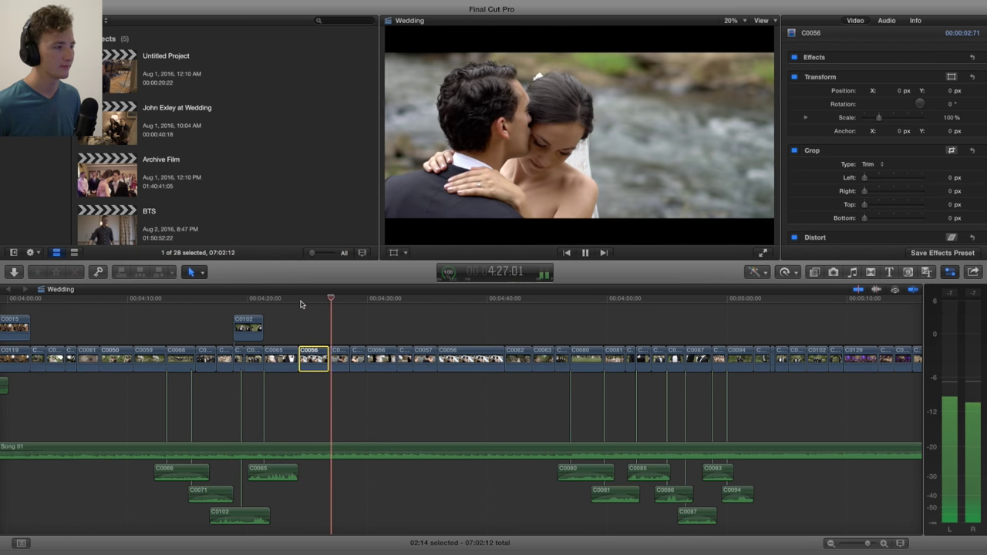
# Step: Replay the couple by the waterfall from the start of the shot
pyautogui.press('space')
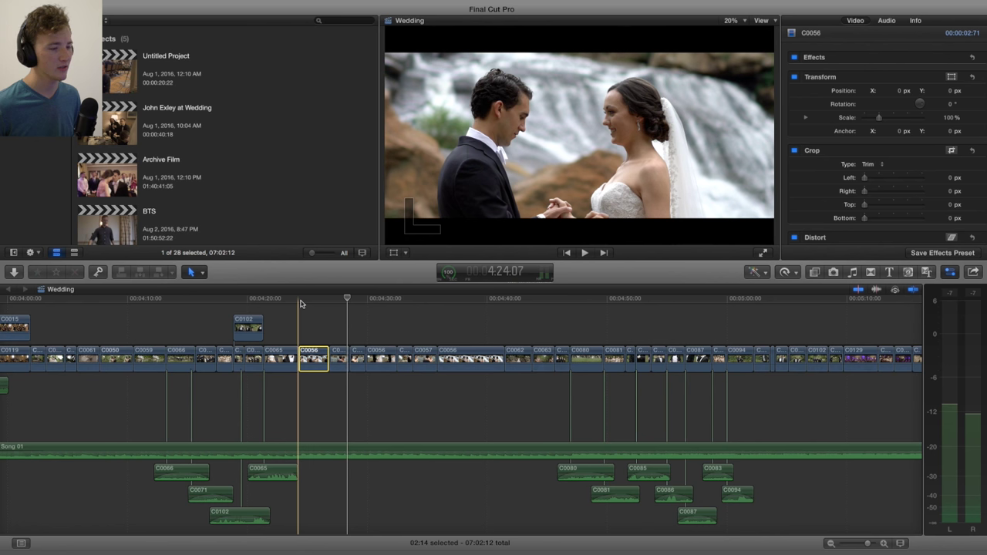
pyautogui.click(300, 301)
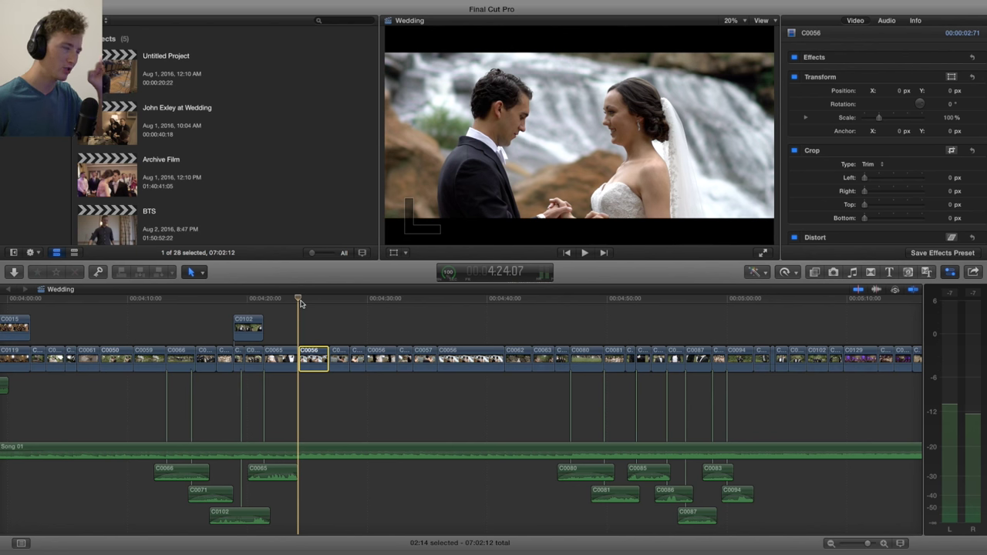
pyautogui.press('space')
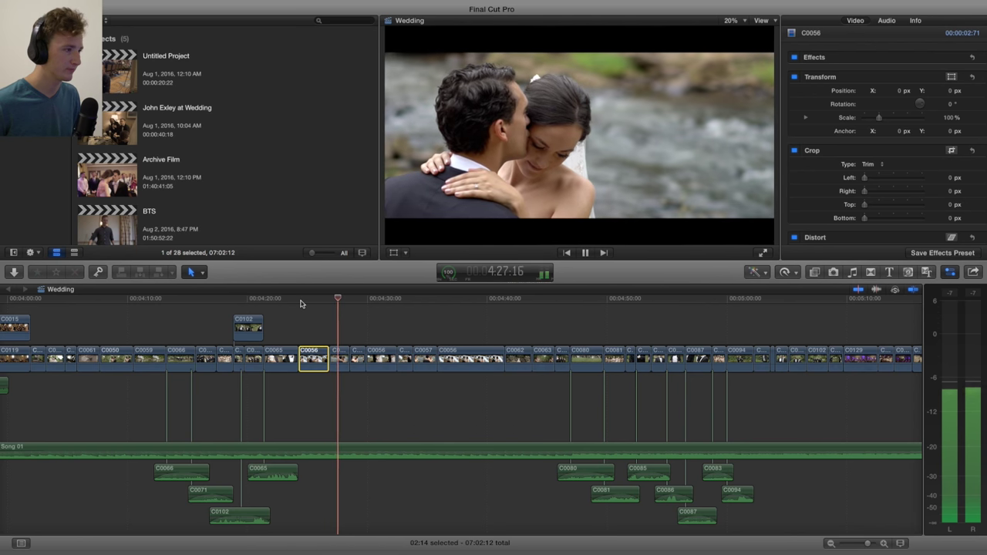
pyautogui.hscroll(5, 327, 315)
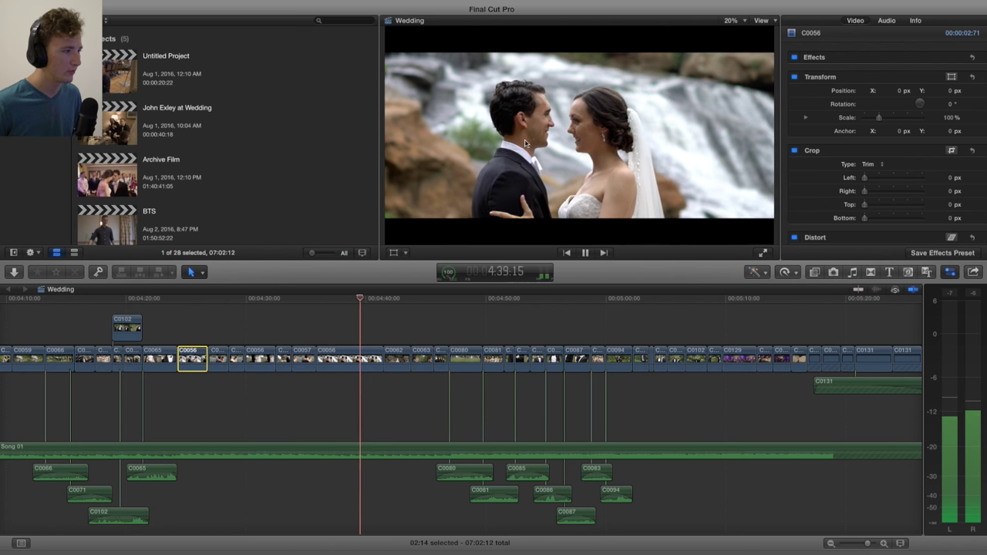
pyautogui.press('space')
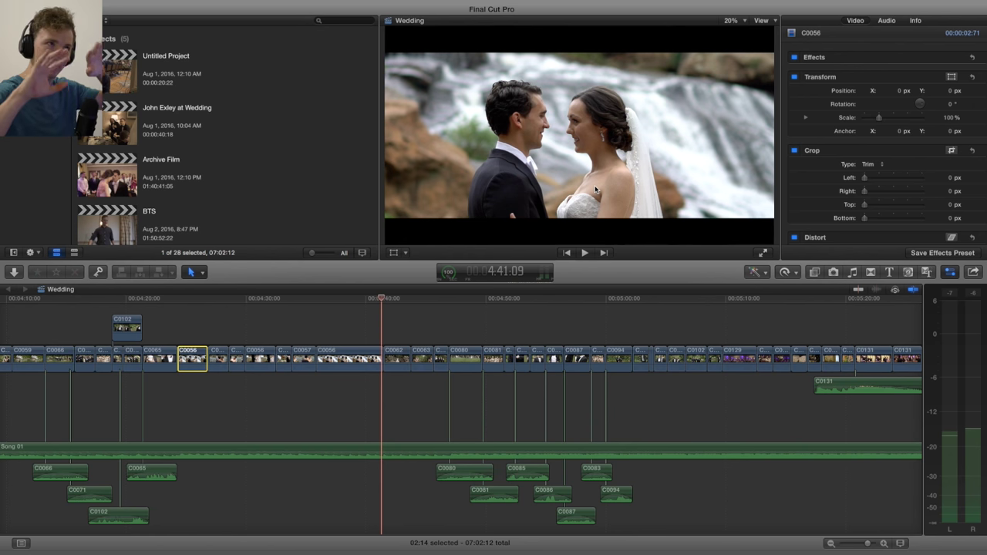
# Step: Play on through the bridal party walk, stopping on the bridesmaids close-up
pyautogui.click(366, 306)
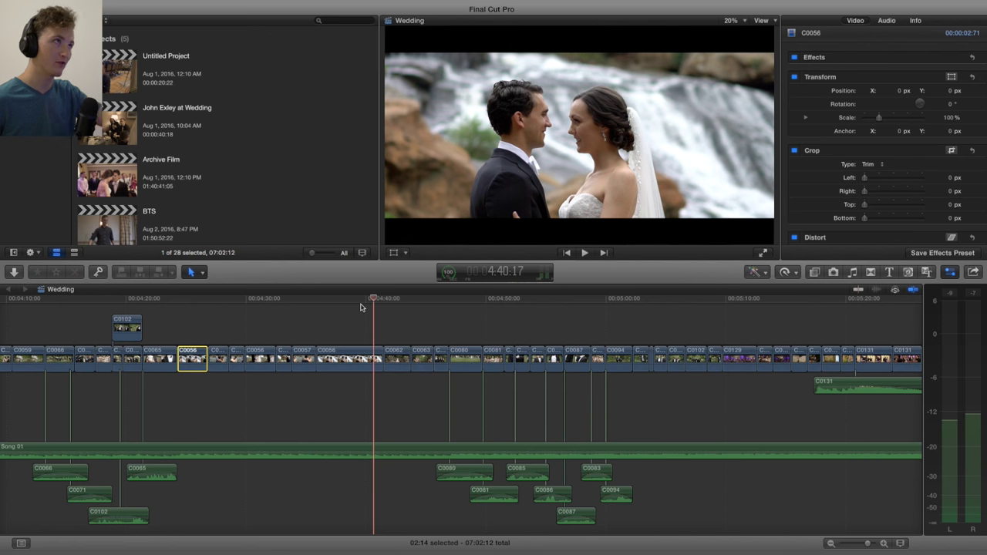
pyautogui.press('space')
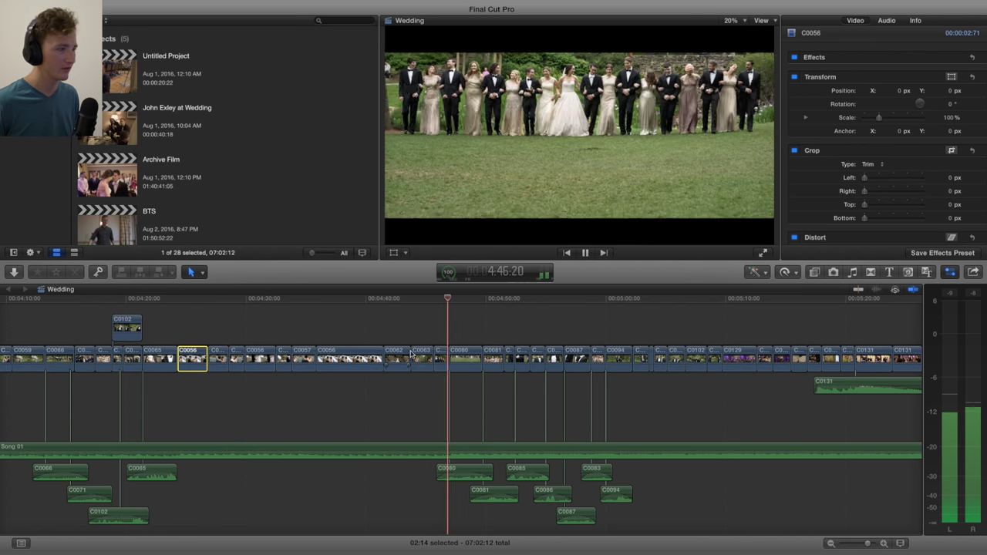
pyautogui.hscroll(5, 409, 350)
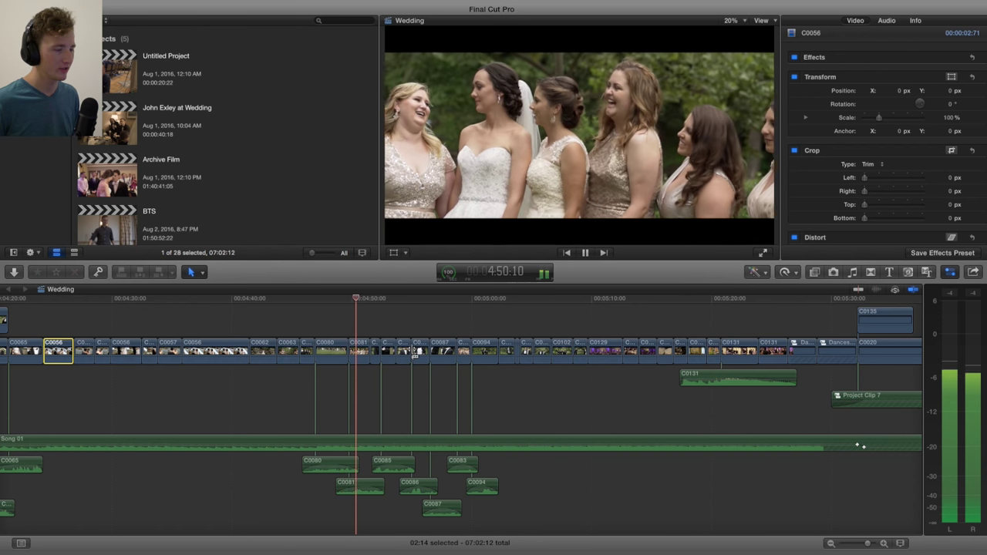
pyautogui.press('space')
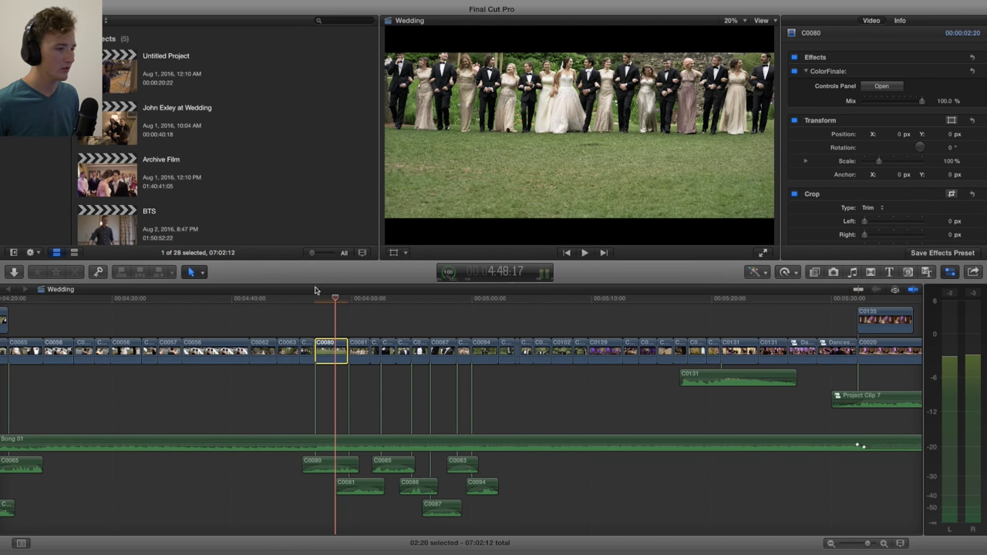
# Step: Replay the bridal party walking shot in clip C0080
pyautogui.press('space')
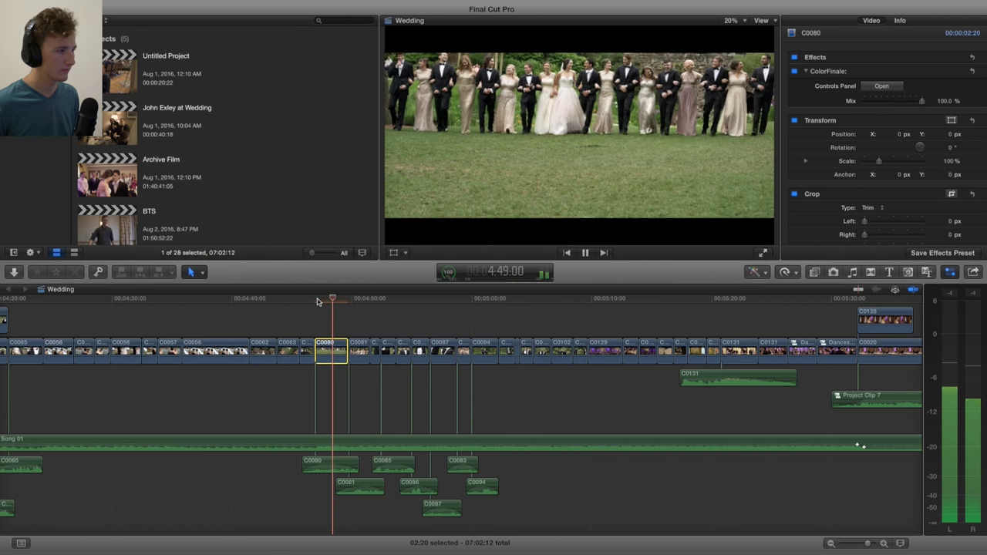
pyautogui.press('space')
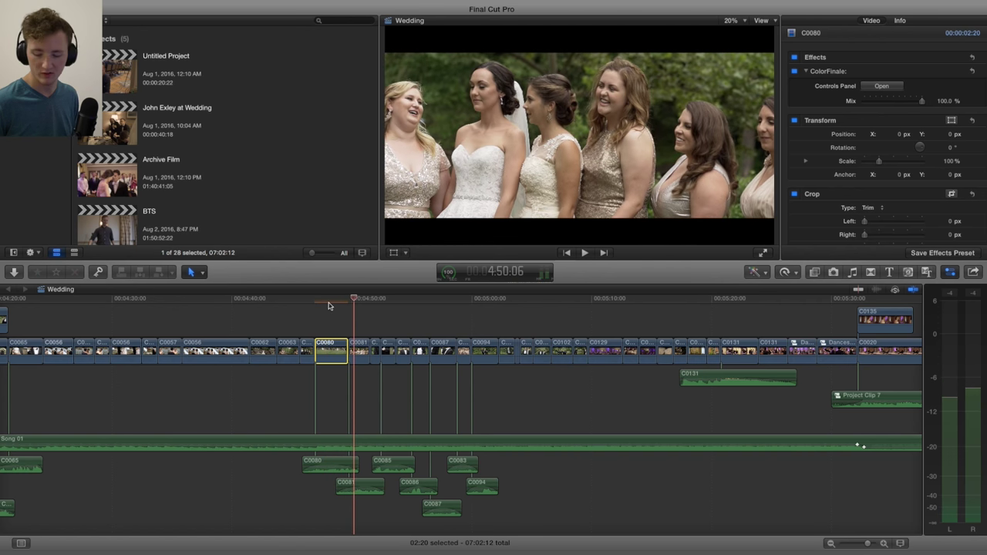
pyautogui.click(335, 306)
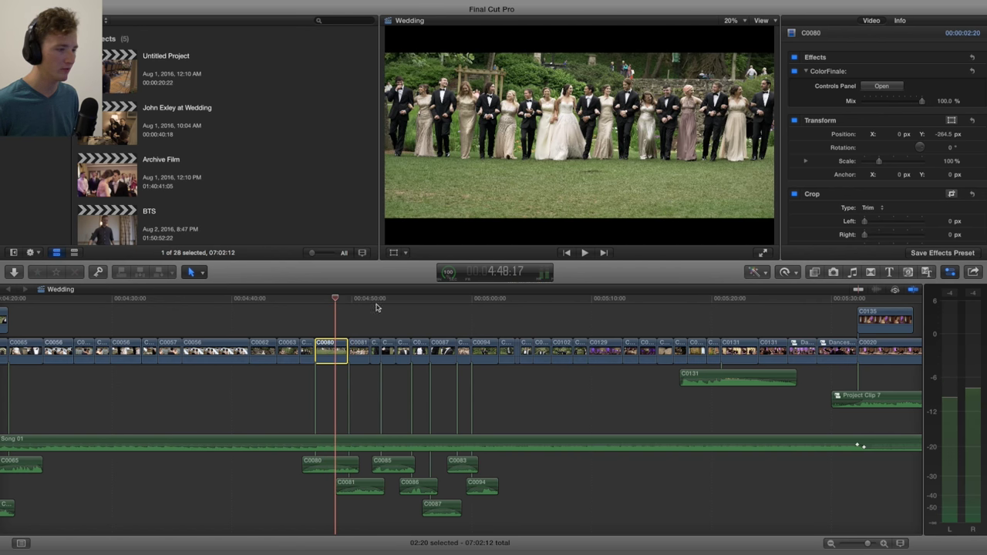
pyautogui.press('space')
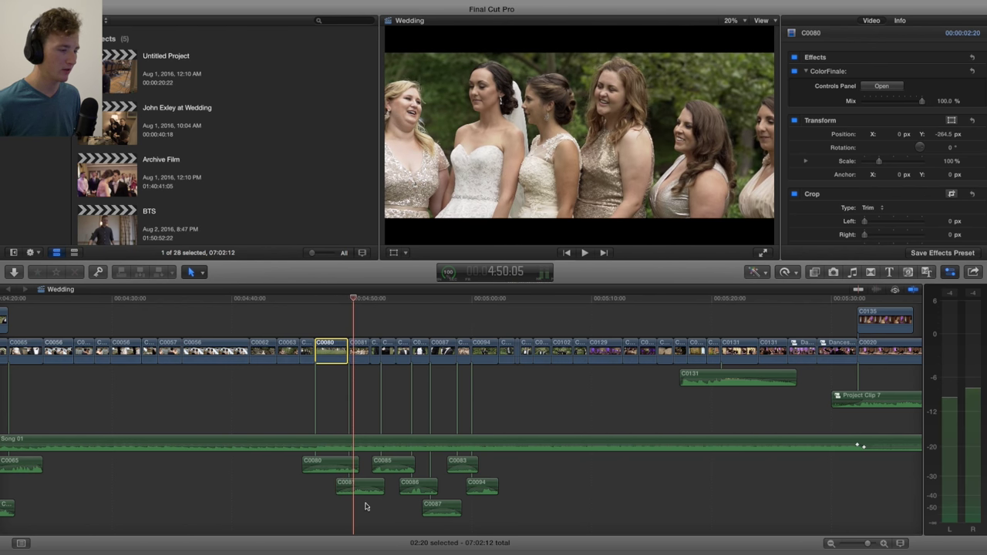
# Step: Play from the bridesmaids close-up to the four-groomsmen shot near 5:07
pyautogui.click(346, 299)
pyautogui.press('space')
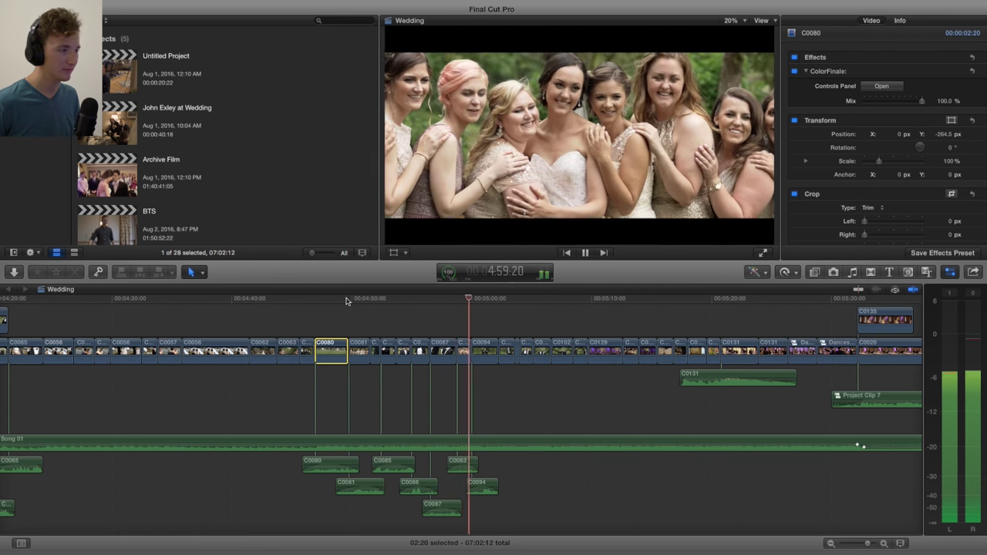
pyautogui.hscroll(3, 397, 331)
pyautogui.hscroll(3, 397, 331)
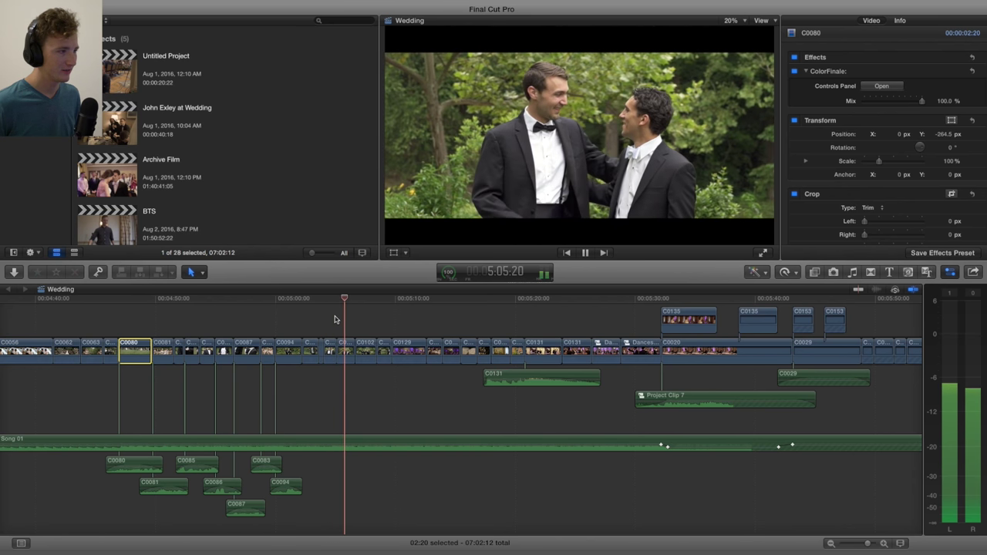
pyautogui.press('space')
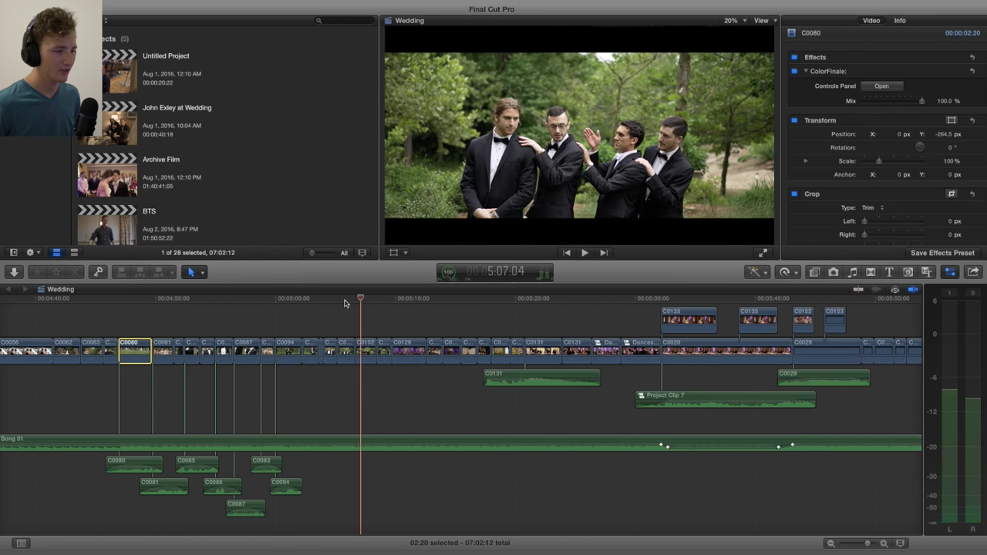
# Step: Trim the end of two-groomsmen clip C0099 back by 2 seconds 23 frames
pyautogui.click(344, 302)
pyautogui.moveTo(345, 348); pyautogui.dragTo(308, 347)
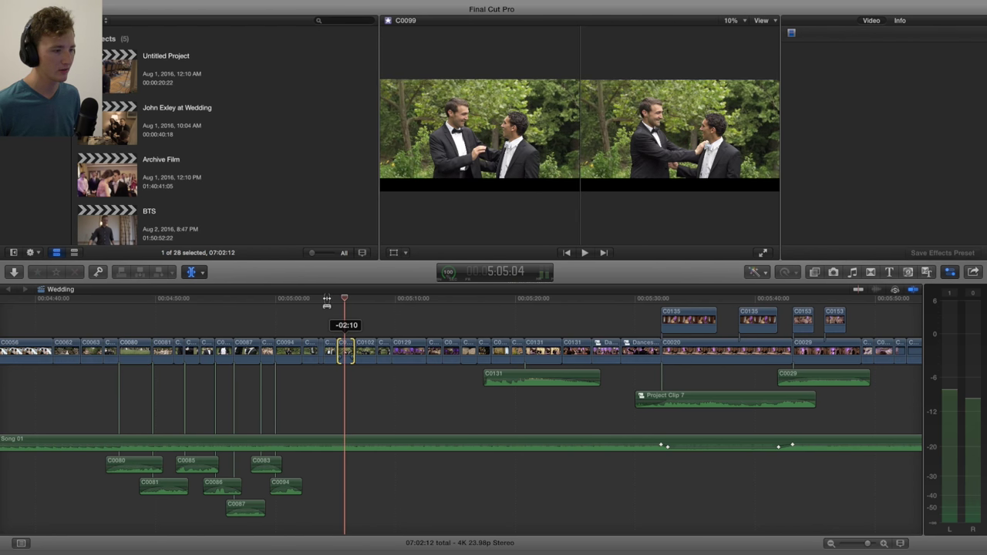
pyautogui.press(',')
pyautogui.press(',')
pyautogui.press(',')
pyautogui.press(',')
pyautogui.press(',')
pyautogui.press(',')
pyautogui.press(',')
pyautogui.press(',')
pyautogui.press(',')
pyautogui.press(',')
pyautogui.press(',')
pyautogui.press(',')
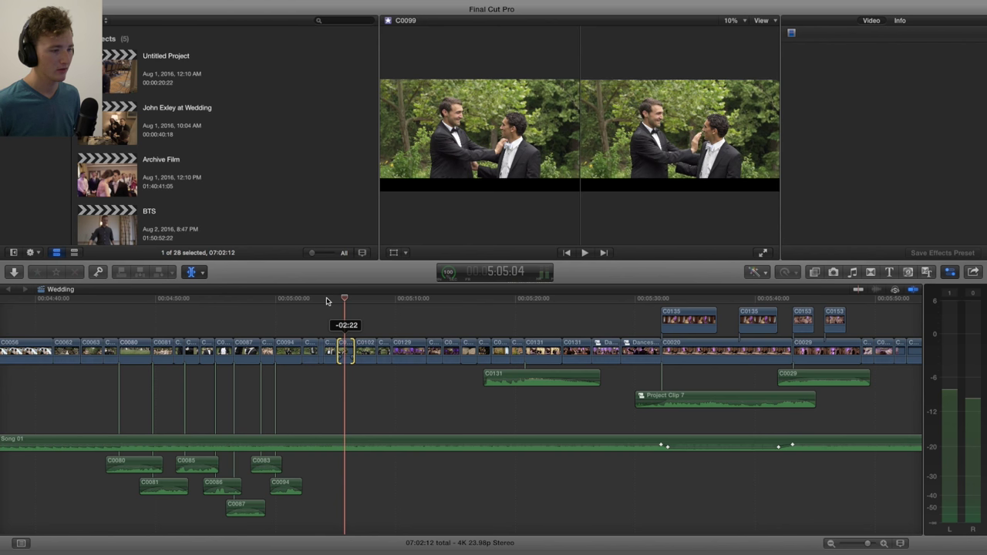
pyautogui.press(',')
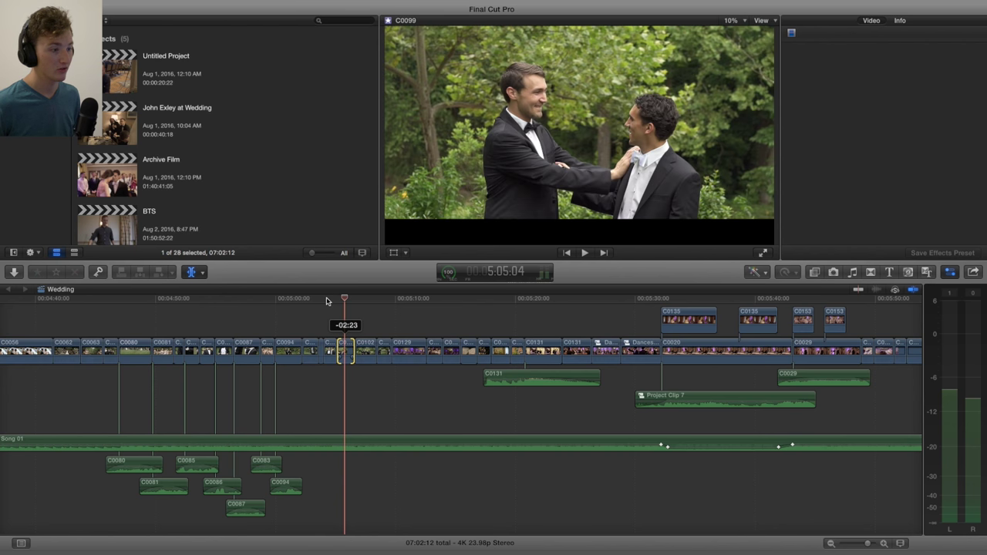
# Step: Review the new cut into the four groomsmen and play on to the ballroom at 5:10:01
pyautogui.click(326, 300)
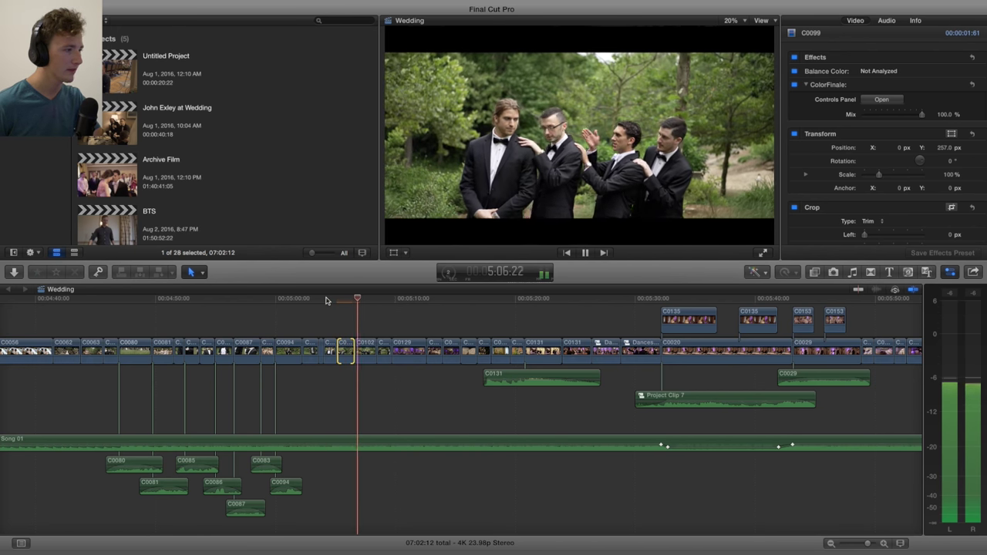
pyautogui.press('space')
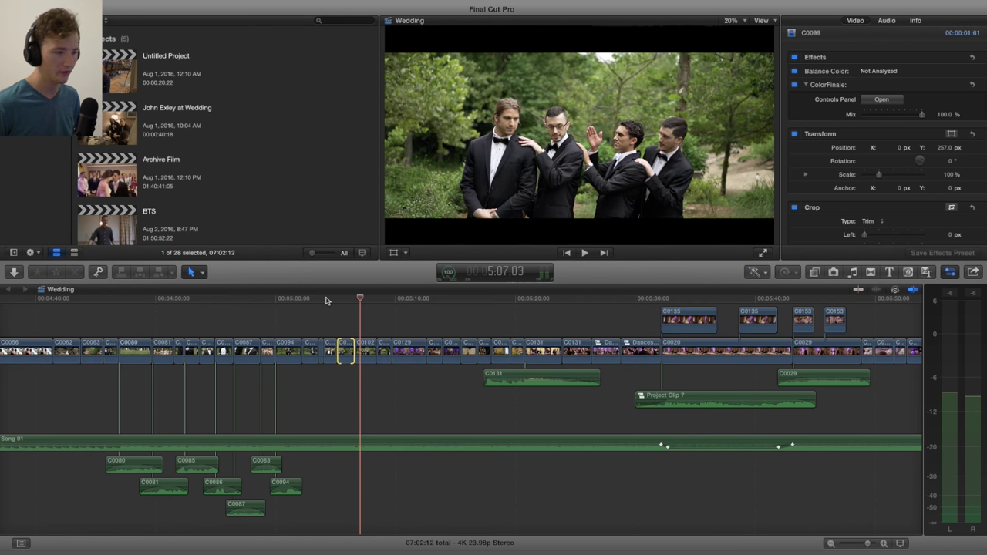
pyautogui.click(347, 300)
pyautogui.press('space')
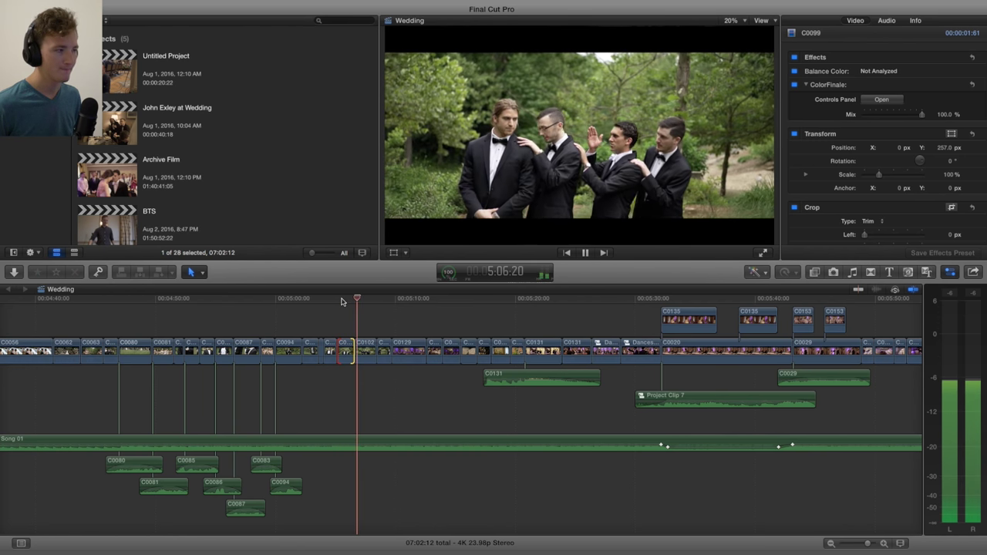
pyautogui.press('space')
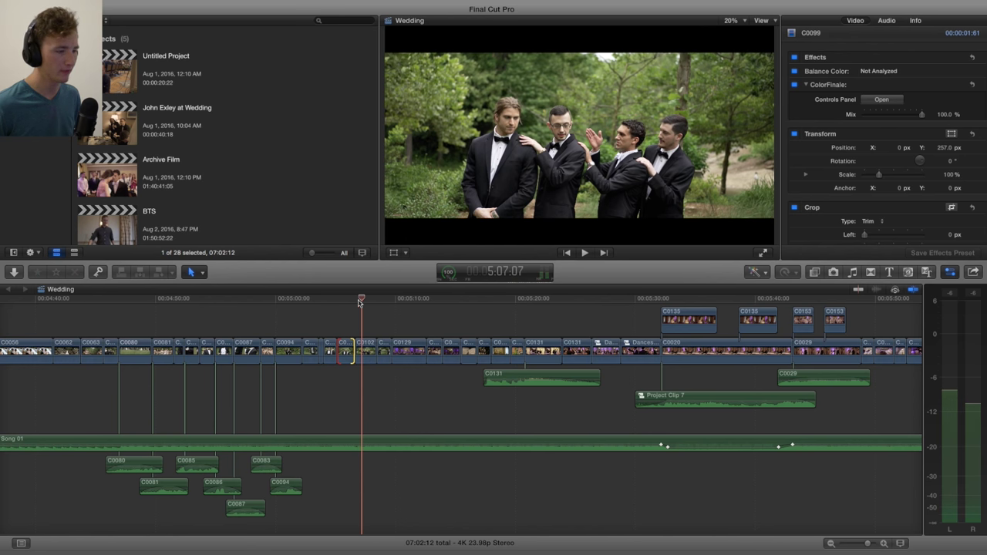
pyautogui.moveTo(358, 302)
pyautogui.mouseDown()
pyautogui.moveTo(346, 301)
pyautogui.moveTo(361, 300)
pyautogui.mouseUp()
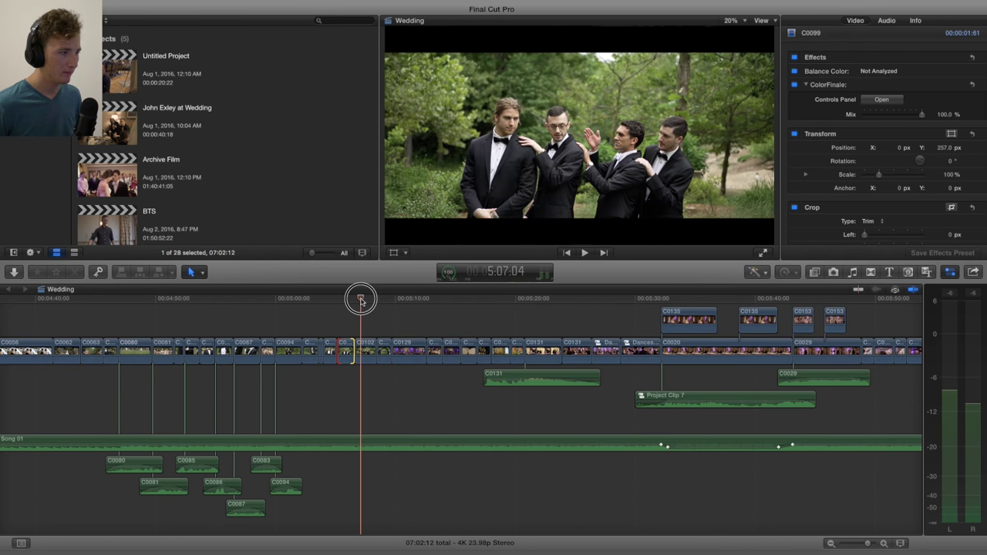
pyautogui.press('space')
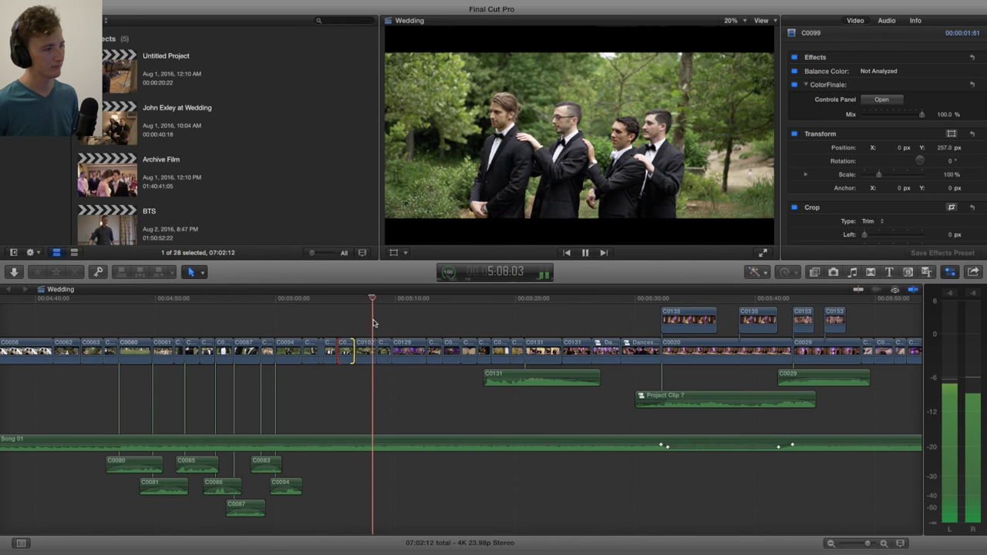
pyautogui.press('space')
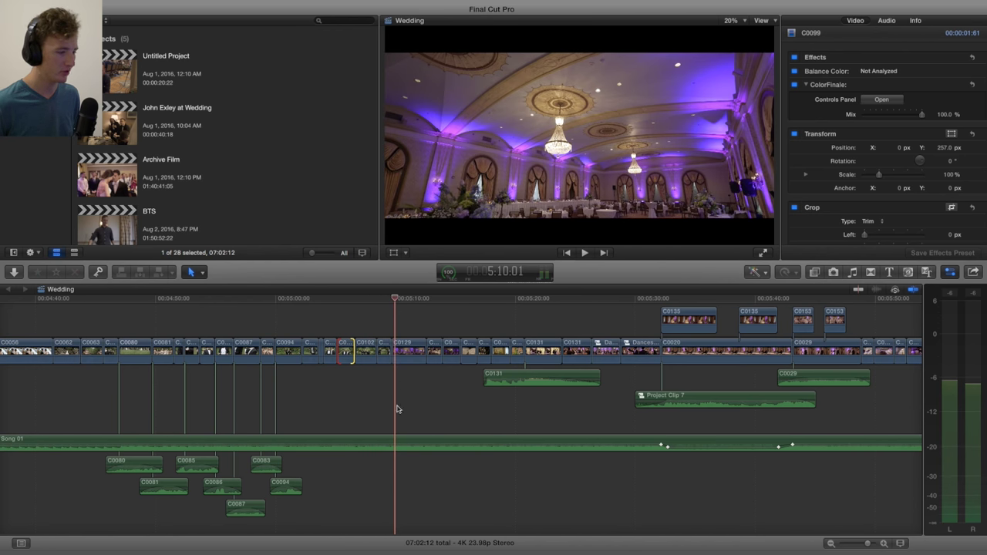
# Step: Play the reception ballroom shot from its start to the table setting
pyautogui.hscroll(5, 395, 408)
pyautogui.click(251, 300)
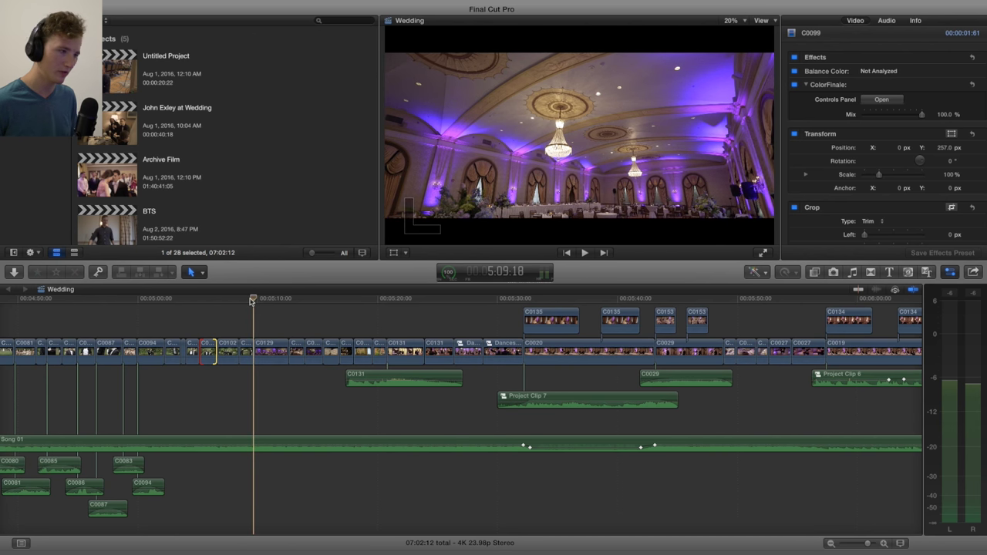
pyautogui.press('space')
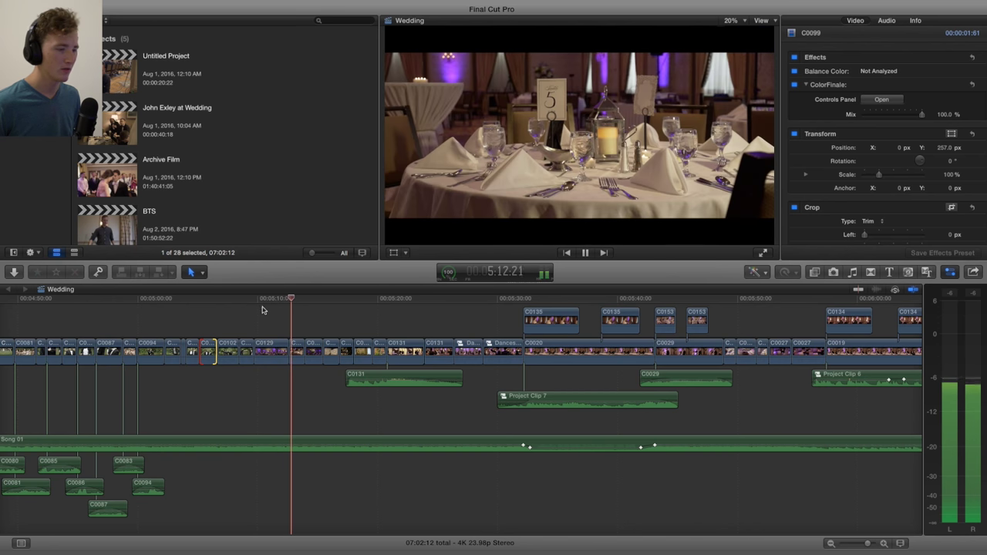
pyautogui.press('space')
# Step: Replay the ballroom shot to the table setting, then play onward past the place cards
pyautogui.click(270, 300)
pyautogui.moveTo(270, 300); pyautogui.dragTo(262, 301)
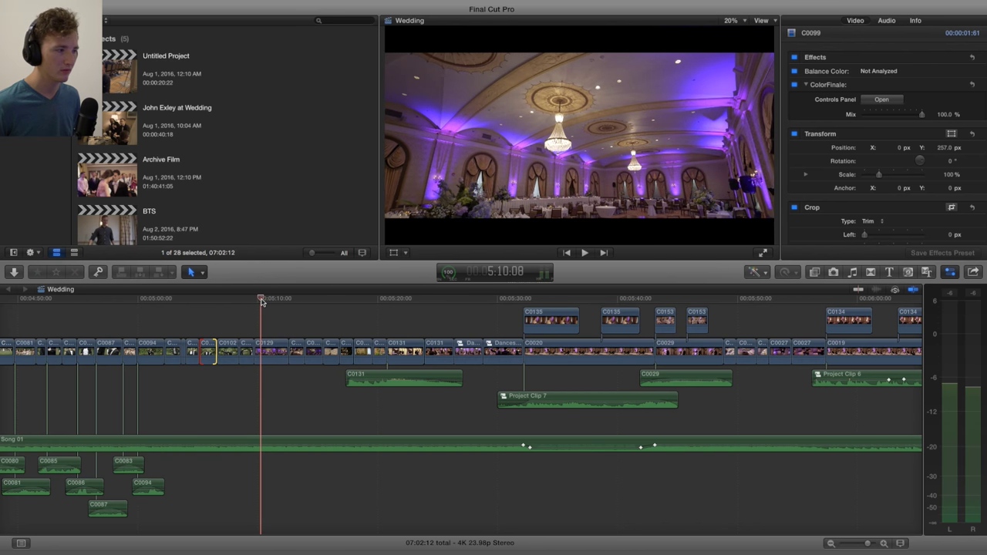
pyautogui.press('space')
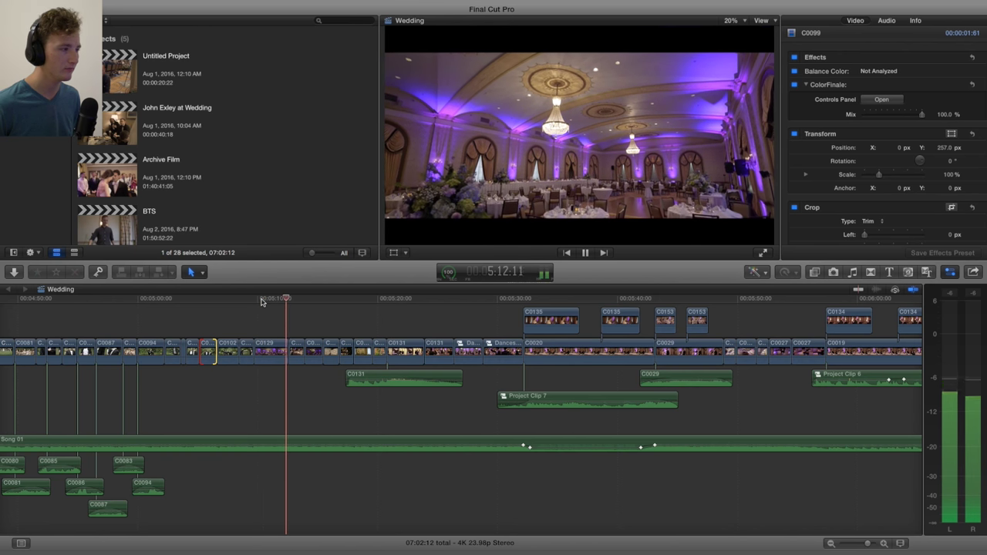
pyautogui.press('space')
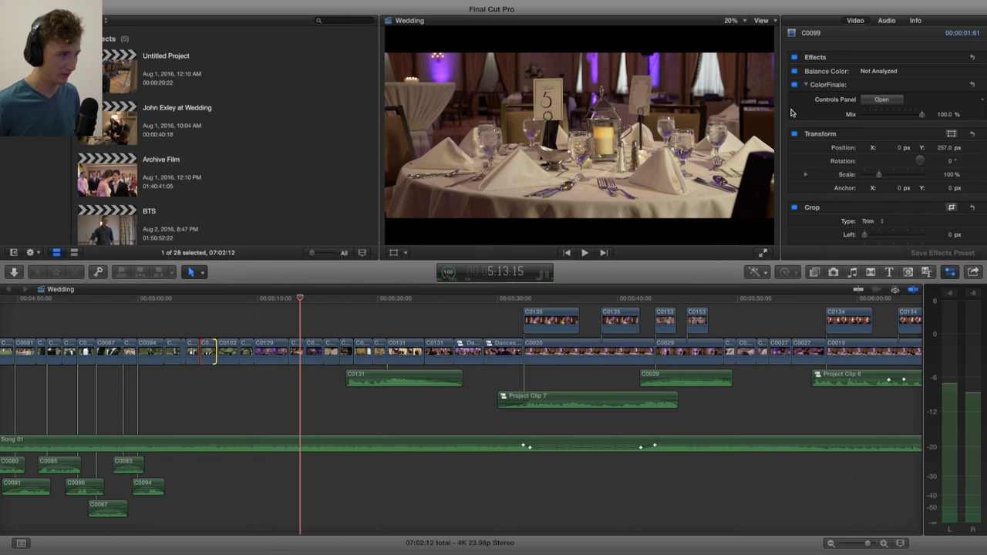
pyautogui.press('space')
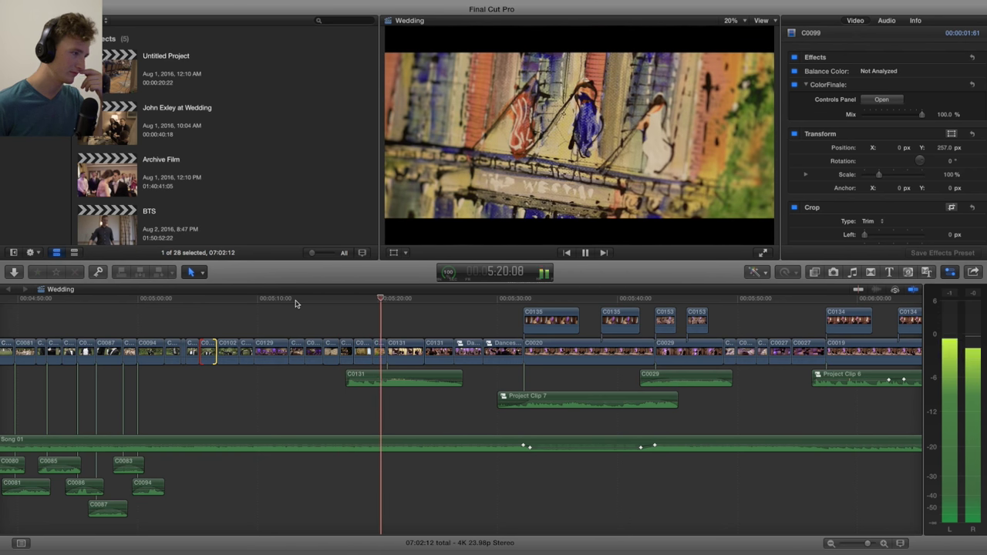
# Step: Play through the couple's reception entrance, pausing and resuming
pyautogui.press('space')
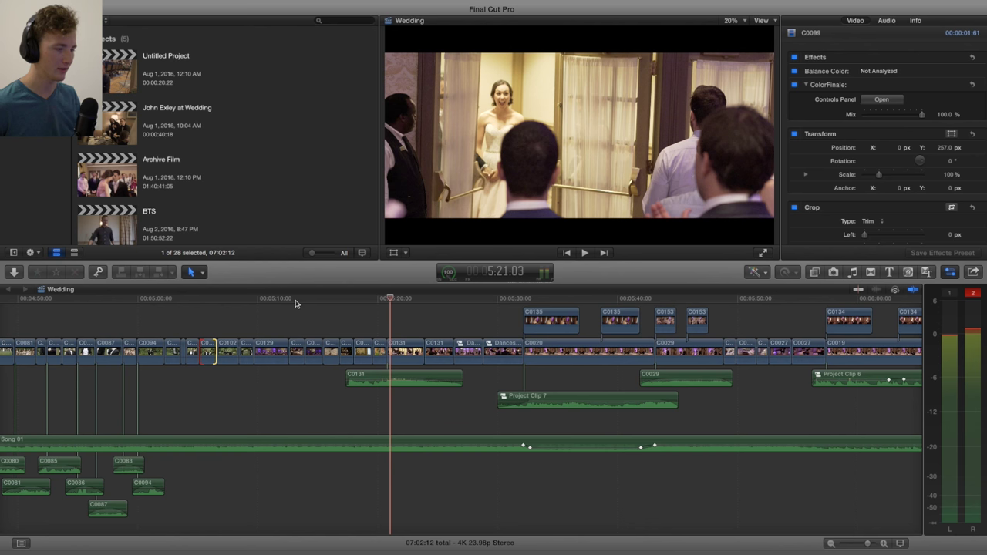
pyautogui.press('space')
pyautogui.hscroll(5, 360, 326)
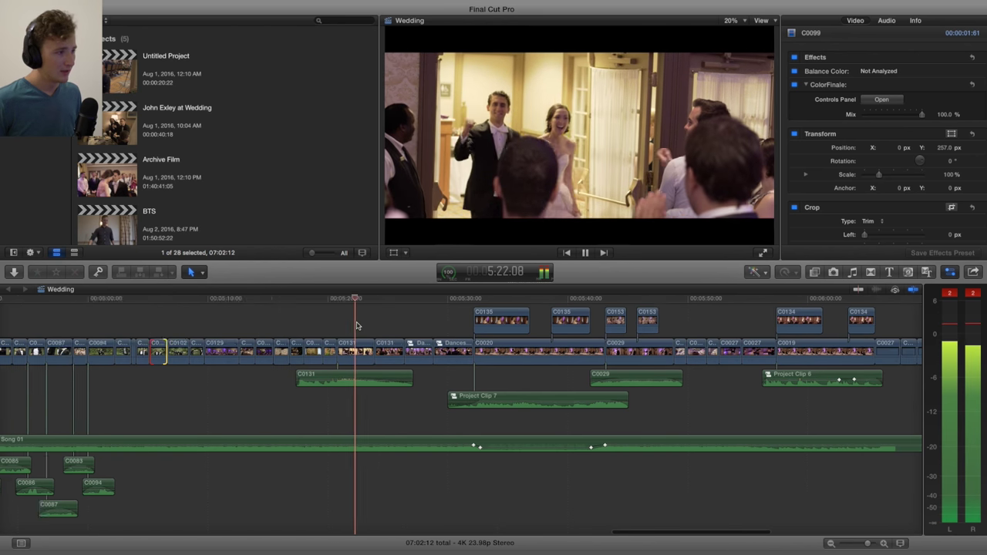
pyautogui.press('space')
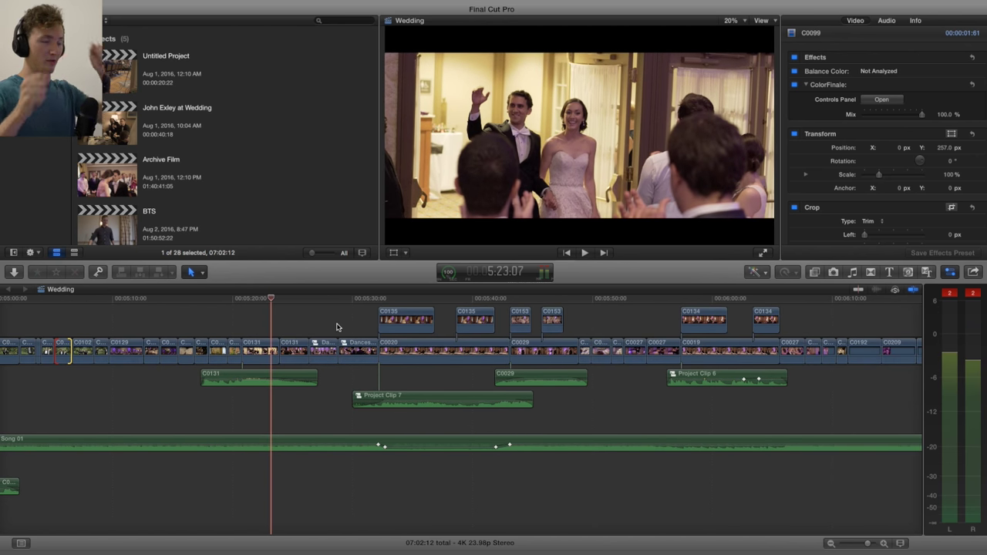
pyautogui.press('space')
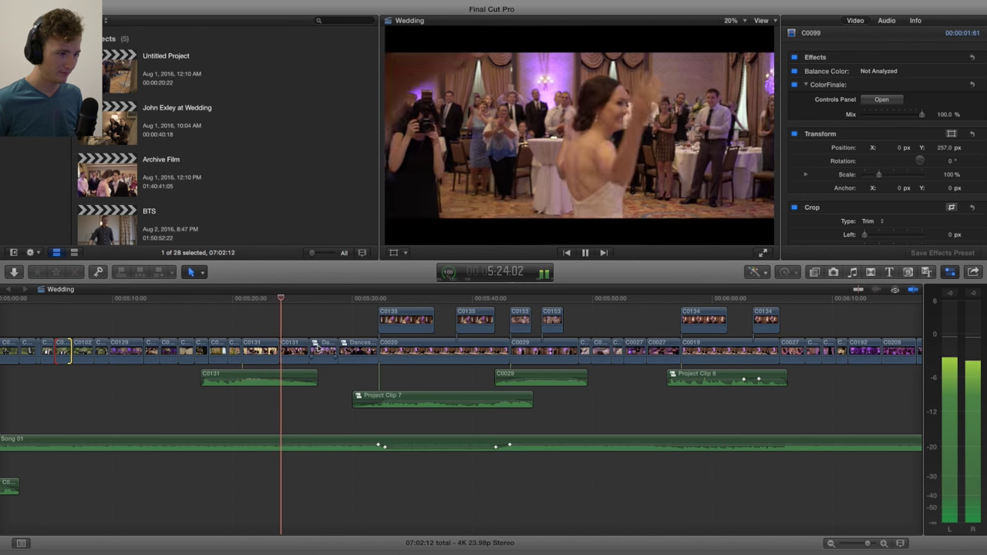
# Step: Play the first dance and stop on the bride's toast at 5:33:23
pyautogui.moveTo(265, 379)
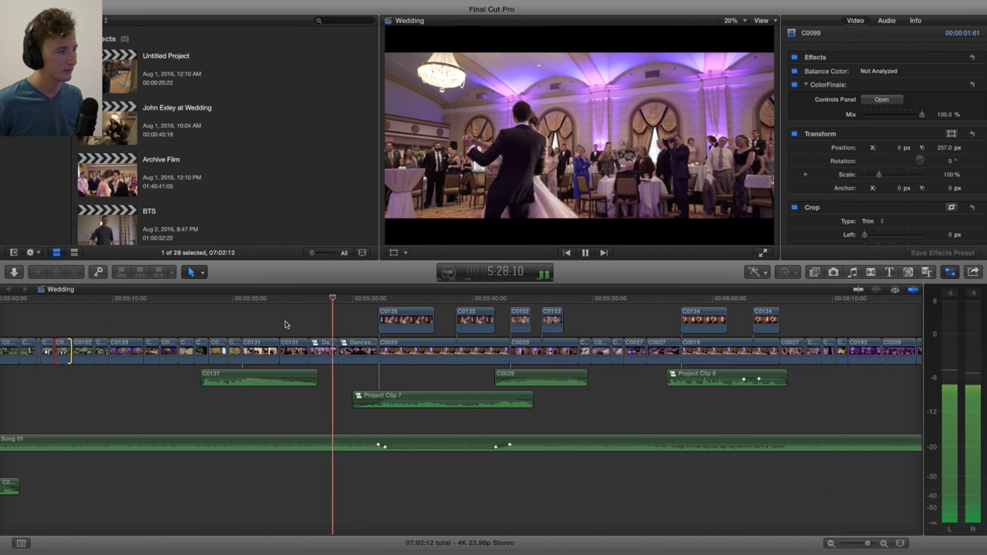
pyautogui.press('space')
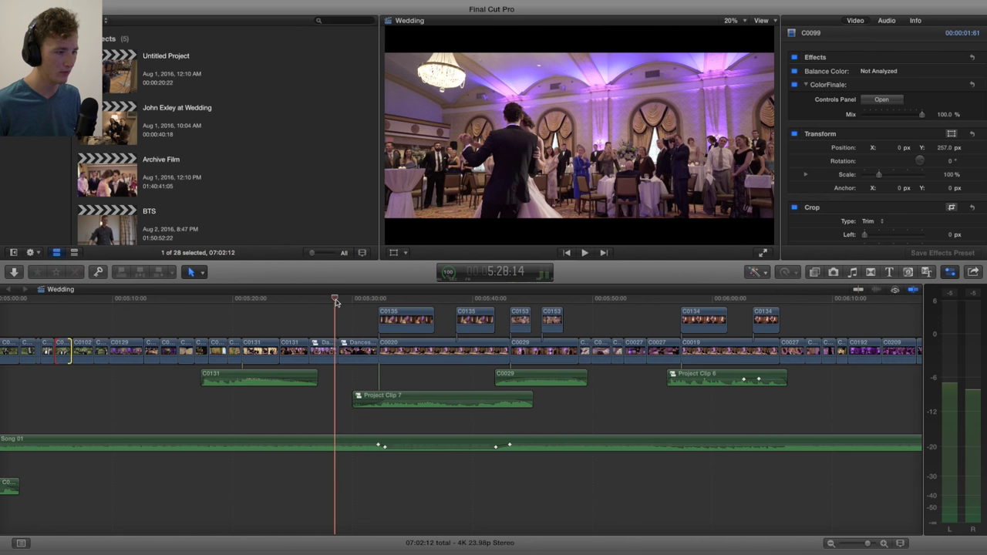
pyautogui.press('space')
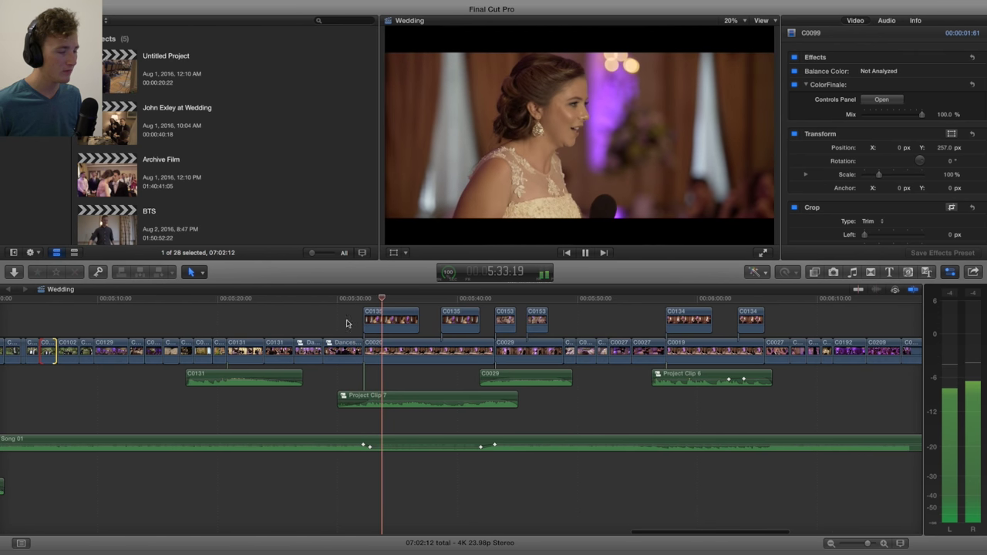
pyautogui.press('space')
# Step: Play the bride's toast until the bridesmaids' reaction shot
pyautogui.hscroll(3, 379, 325)
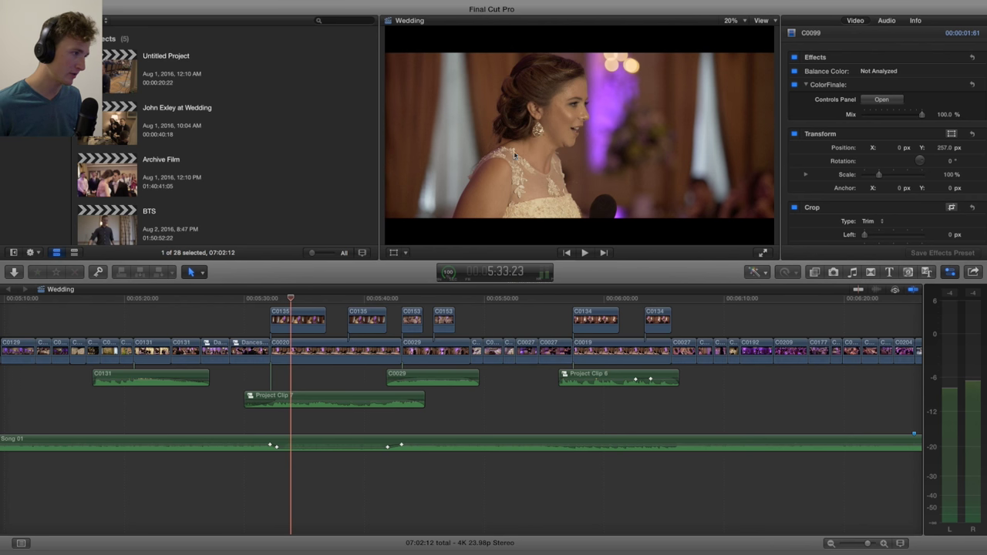
pyautogui.click(287, 300)
pyautogui.press('space')
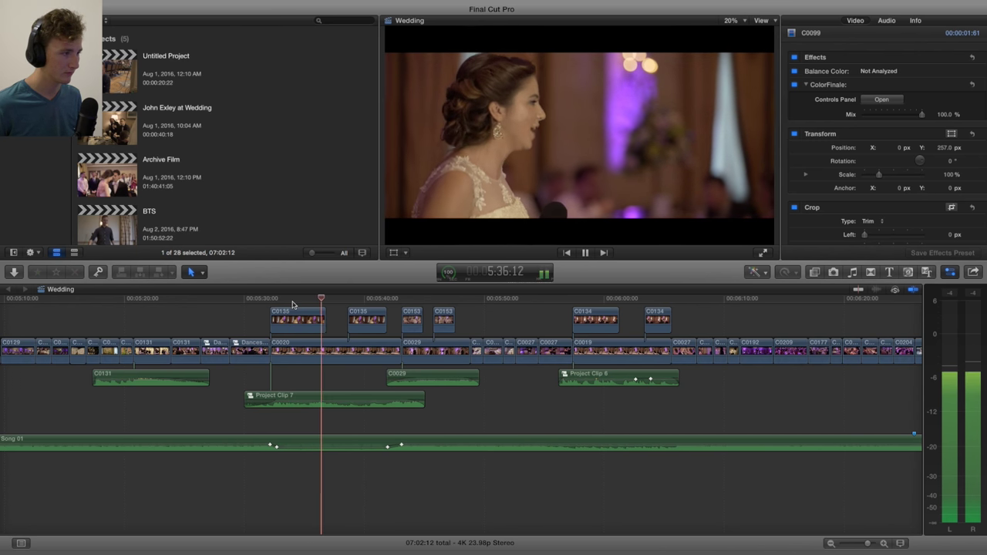
pyautogui.hscroll(5, 295, 324)
pyautogui.scroll(1, 296, 332)
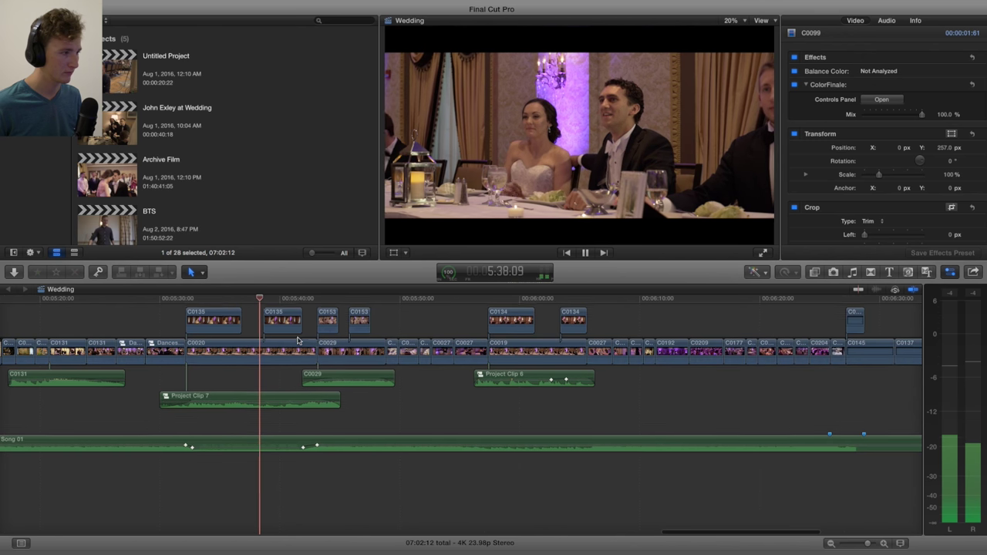
pyautogui.hscroll(4, 303, 340)
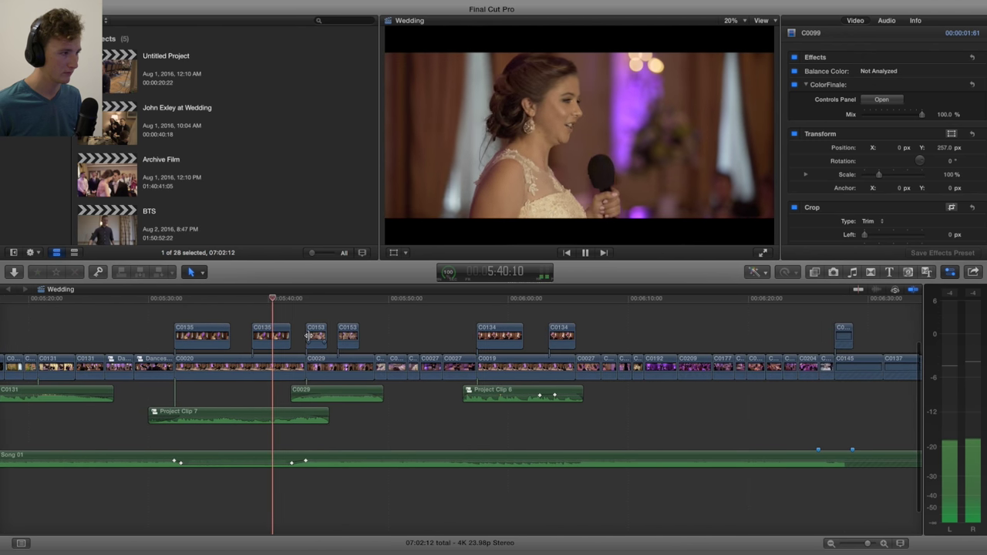
pyautogui.hscroll(1, 307, 338)
pyautogui.scroll(1, 308, 338)
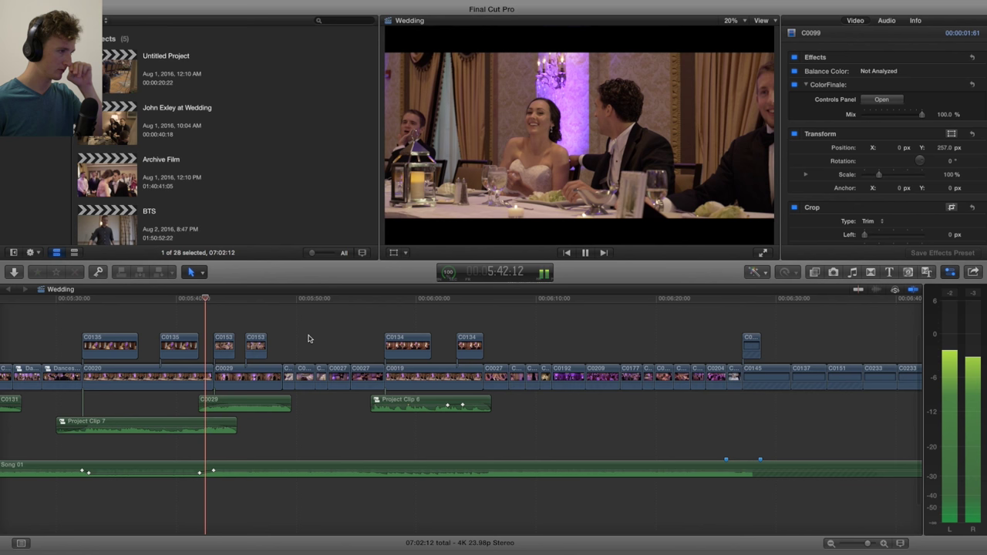
pyautogui.press('space')
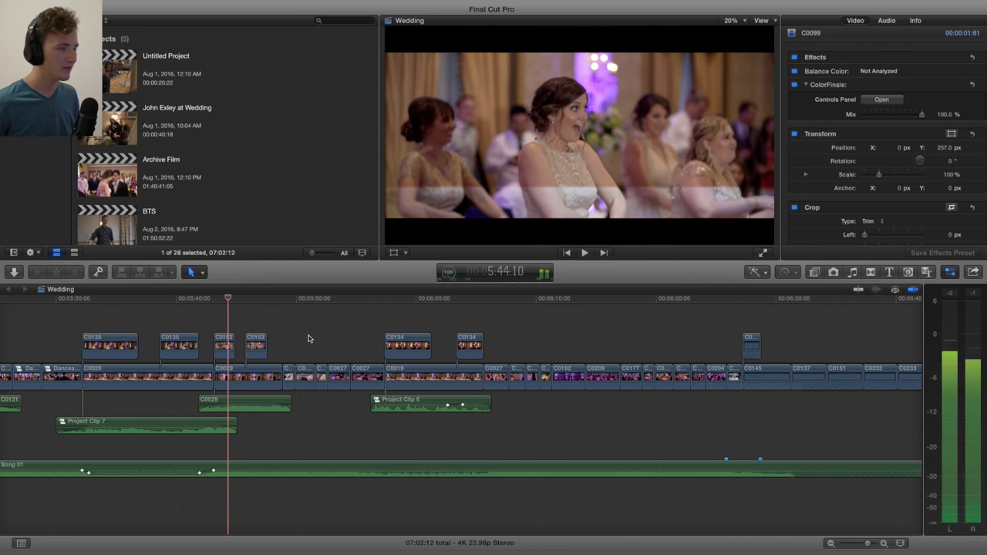
# Step: Recheck the bridesmaids shot frame by frame, then play on to the cake shot
pyautogui.moveTo(228, 301); pyautogui.dragTo(225, 301)
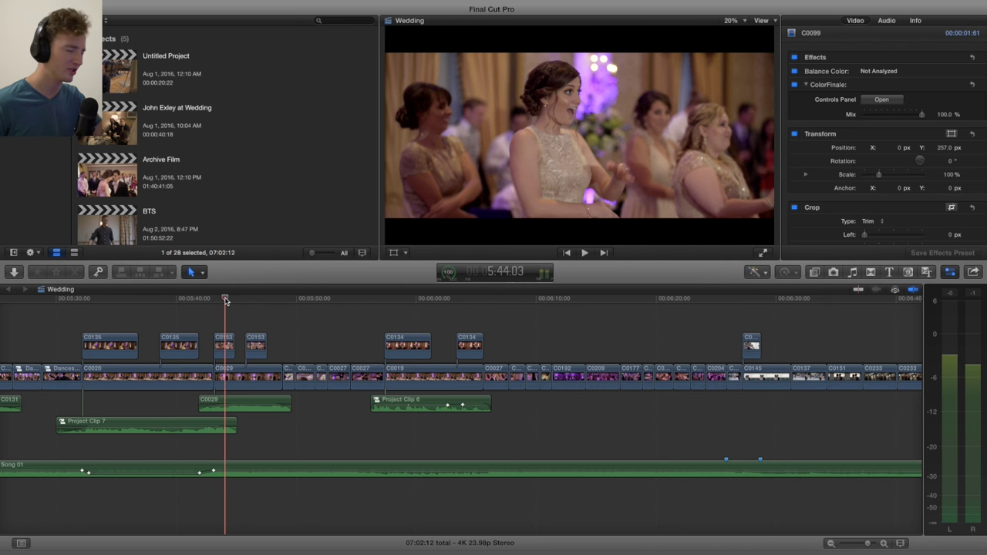
pyautogui.moveTo(225, 301); pyautogui.dragTo(228, 301)
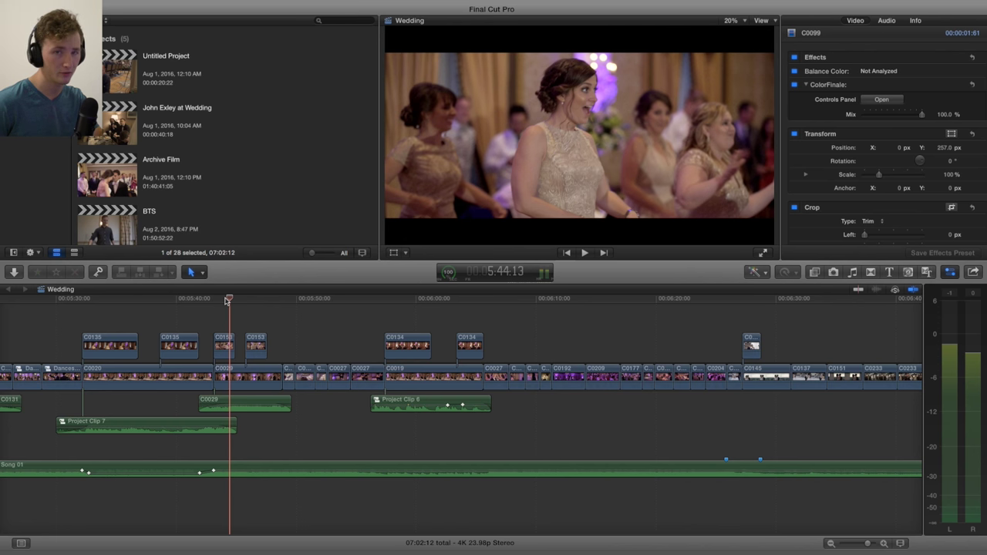
pyautogui.press('space')
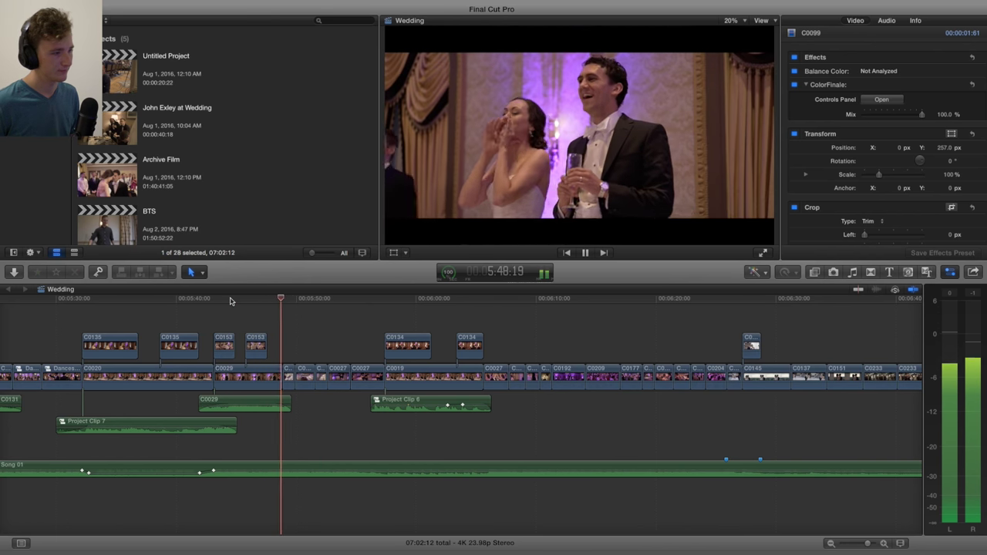
pyautogui.press('space')
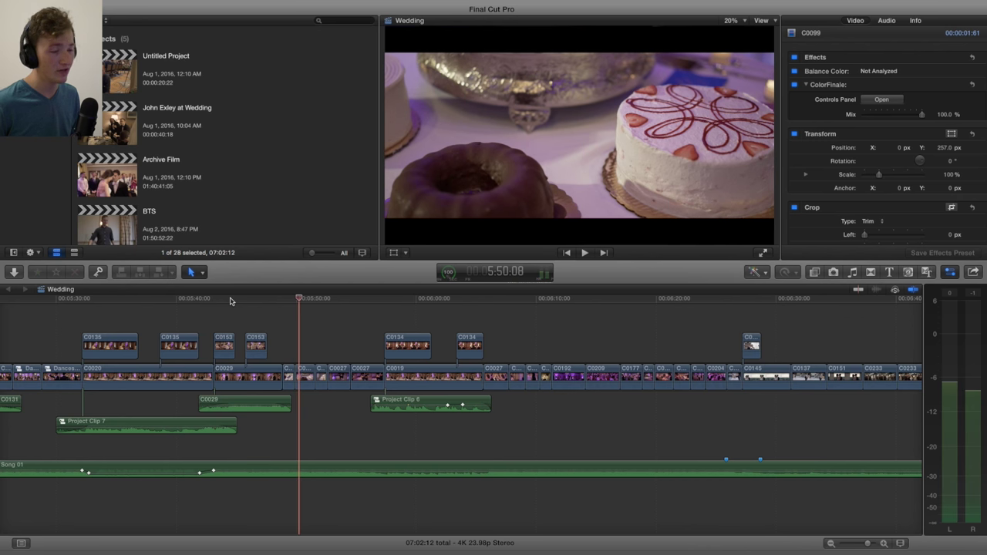
# Step: Replay from the candy table at 5:48:21 and the man's toast from 6:00:11 to the group shot
pyautogui.click(280, 303)
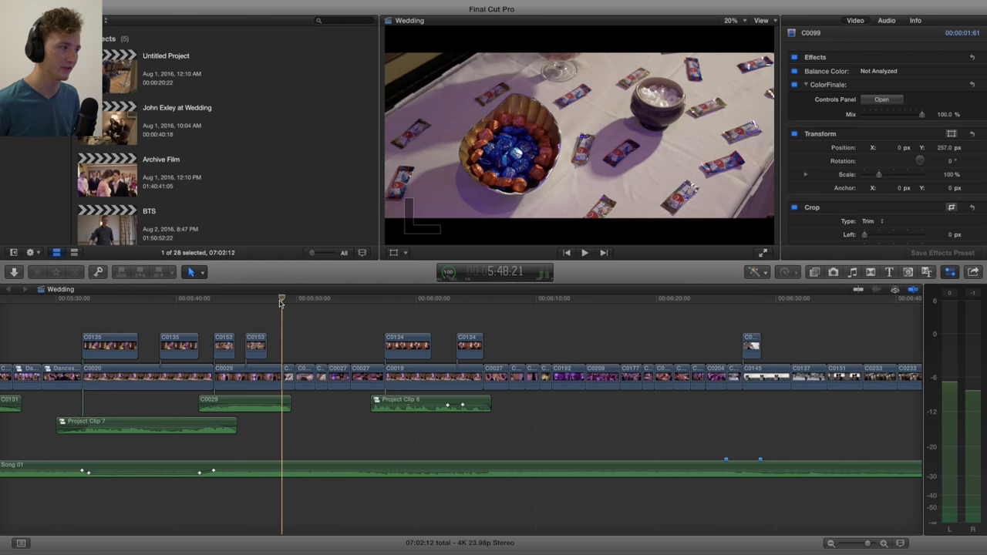
pyautogui.press('space')
pyautogui.hscroll(3, 279, 306)
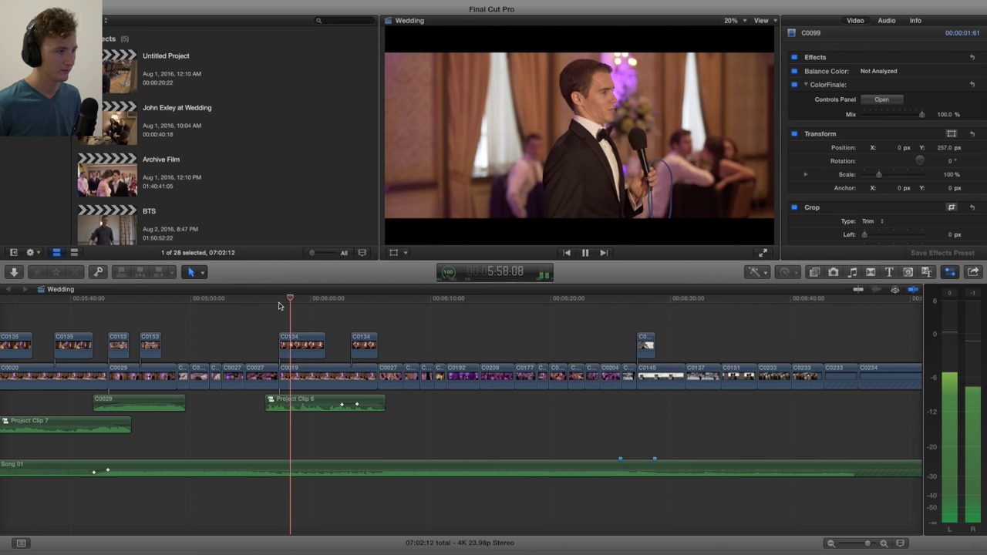
pyautogui.hscroll(5, 279, 305)
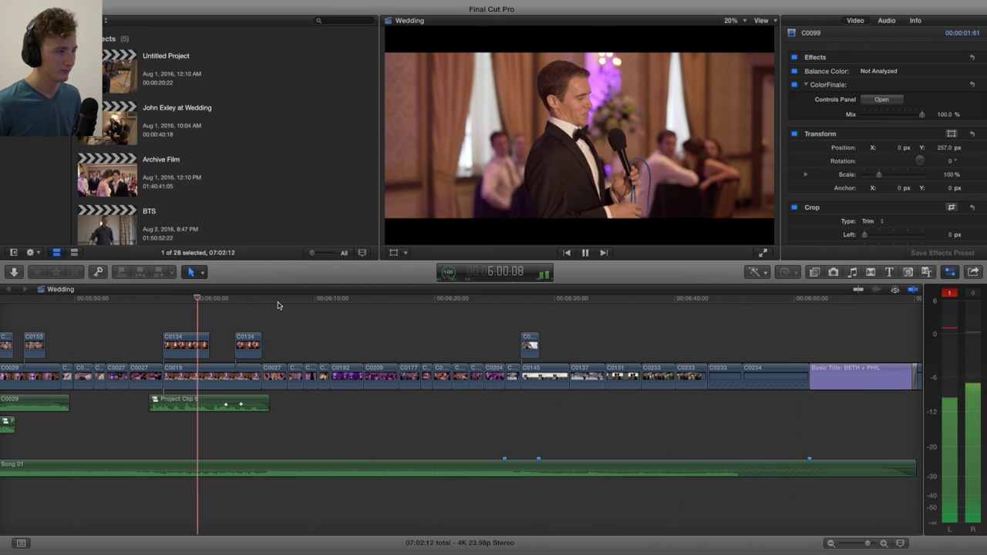
pyautogui.press('space')
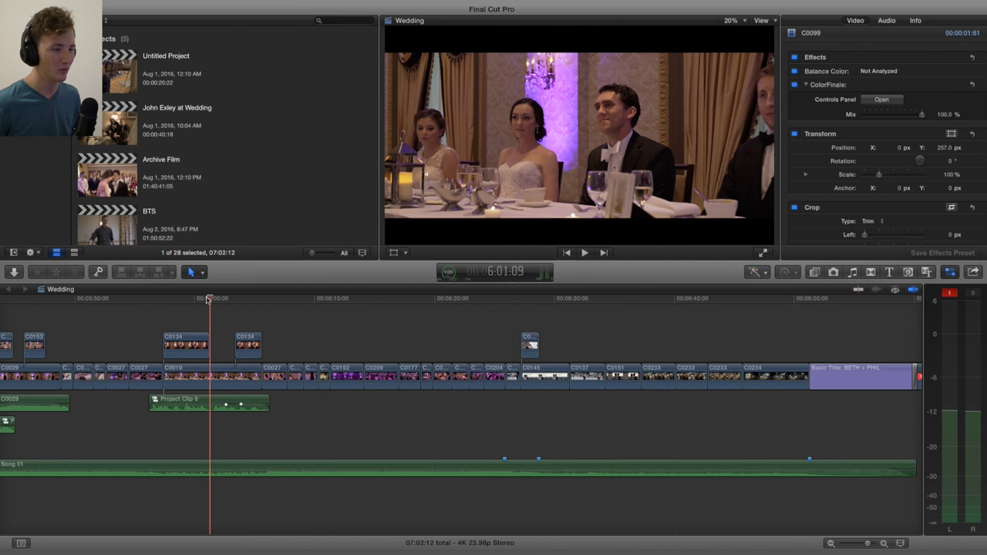
pyautogui.moveTo(208, 299); pyautogui.dragTo(201, 300)
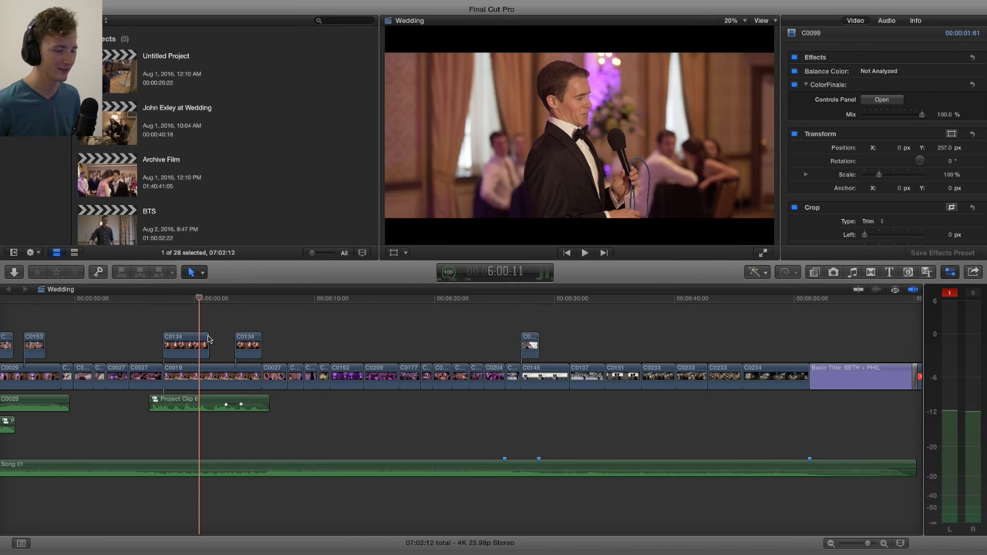
pyautogui.press('space')
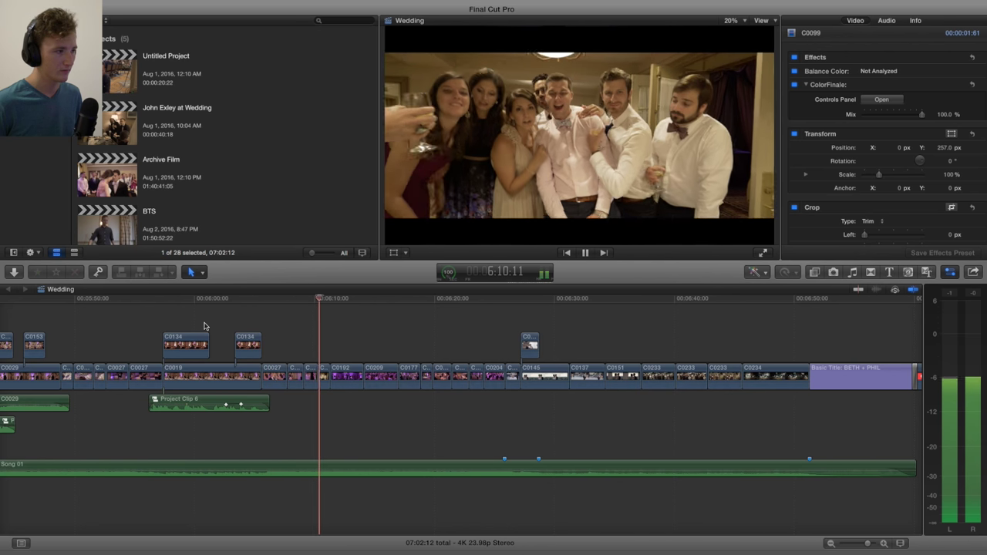
pyautogui.press('space')
# Step: Replay from the couple dancing at 6:07:18 and stop on the group shot
pyautogui.click(288, 298)
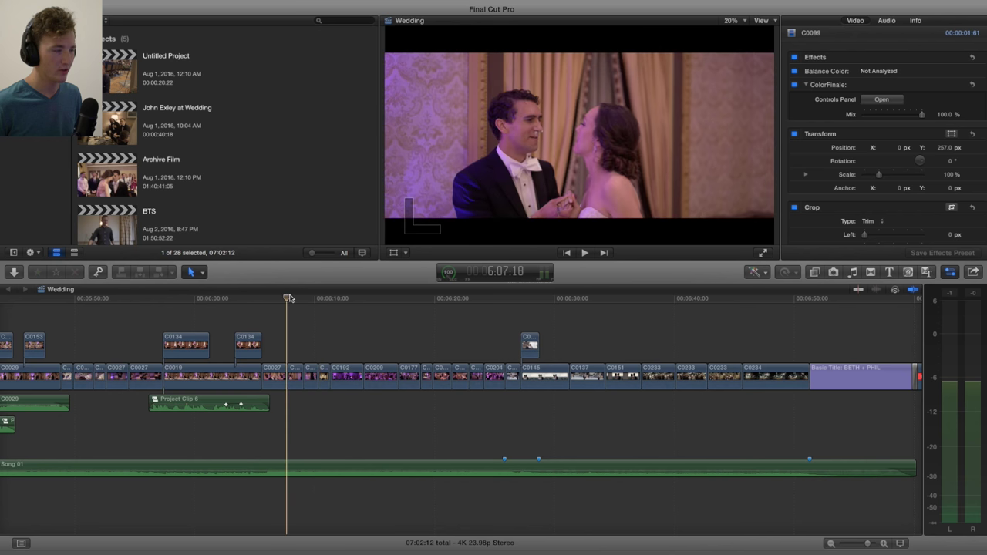
pyautogui.press('space')
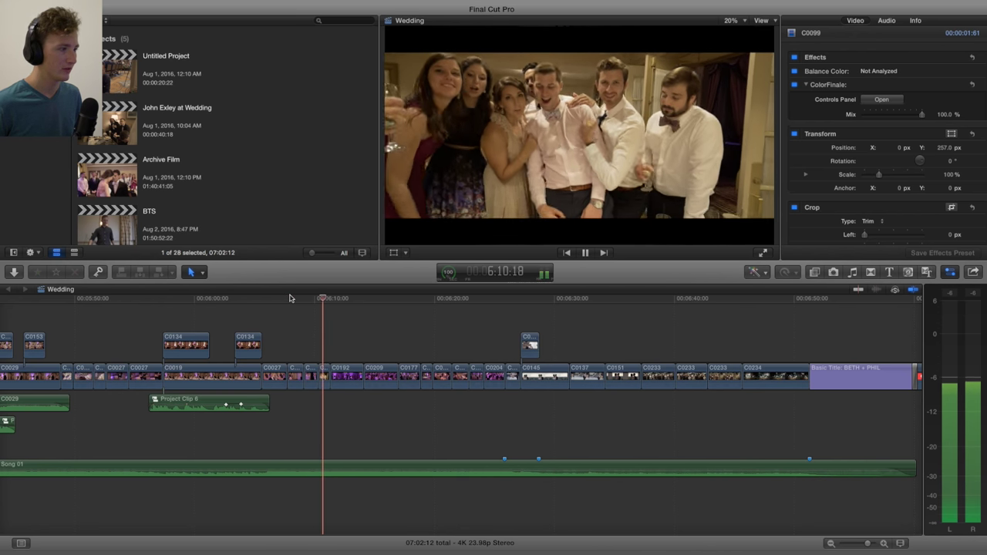
pyautogui.press('space')
# Step: Play from 6:10:08 past the kiss into the outdoor portraits, settling at 6:26:16 on C0146
pyautogui.click(319, 299)
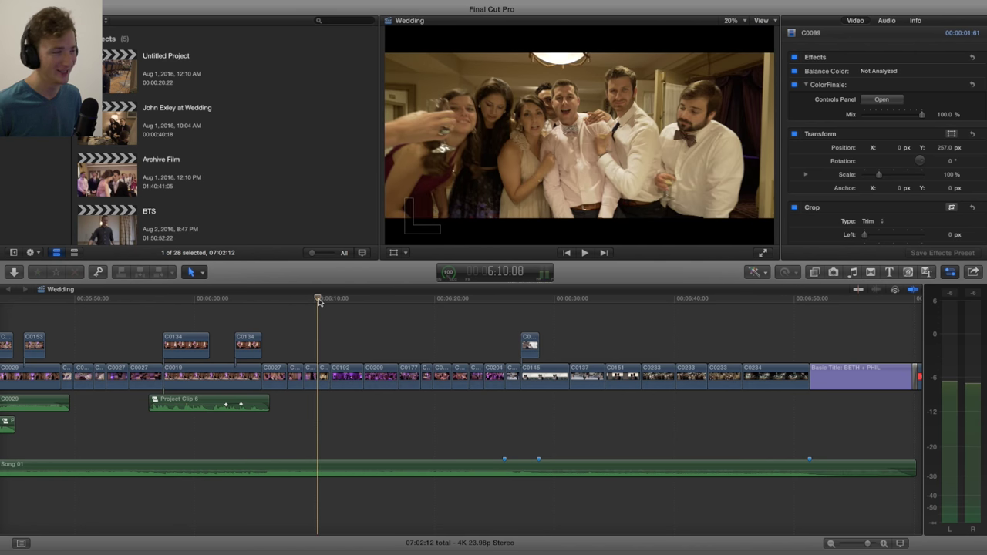
pyautogui.press('space')
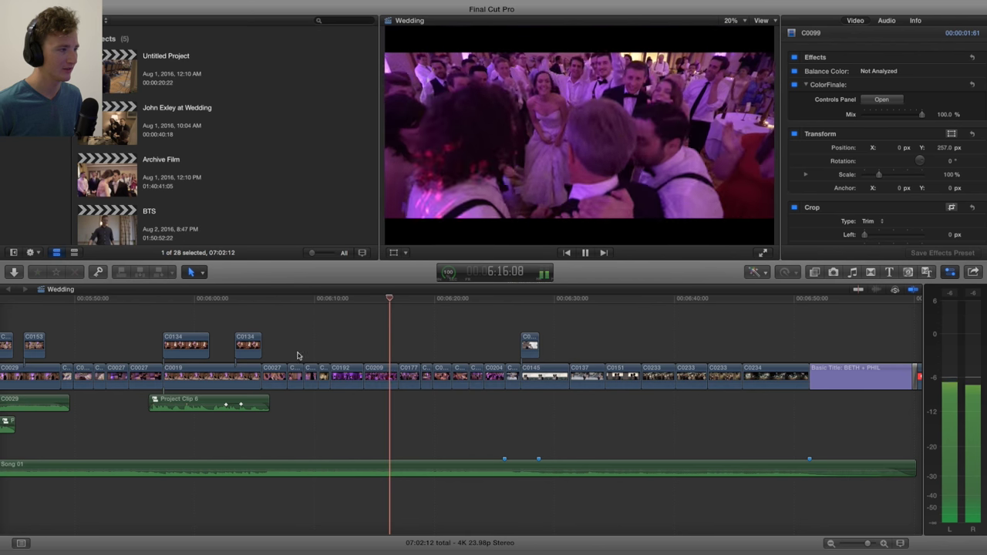
pyautogui.hscroll(5, 337, 345)
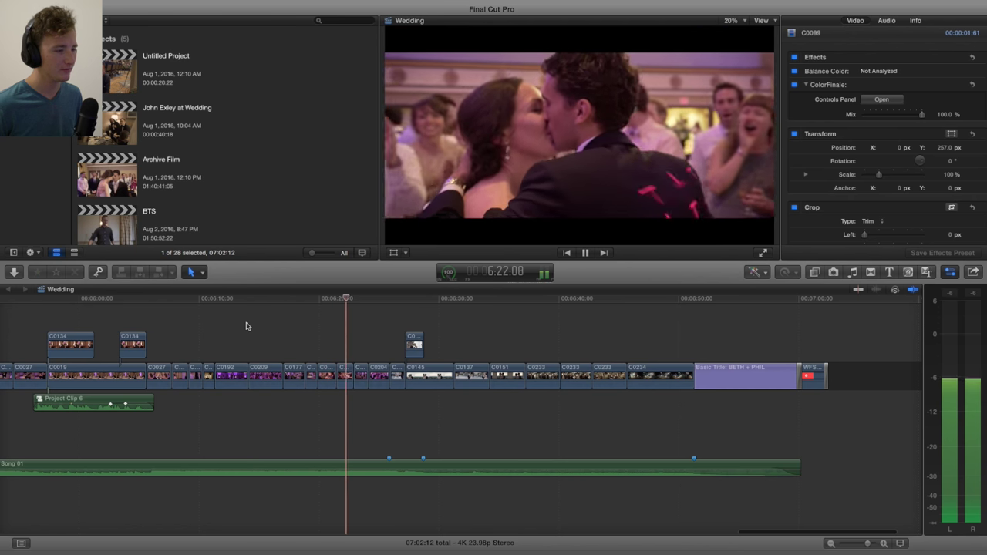
pyautogui.press('space')
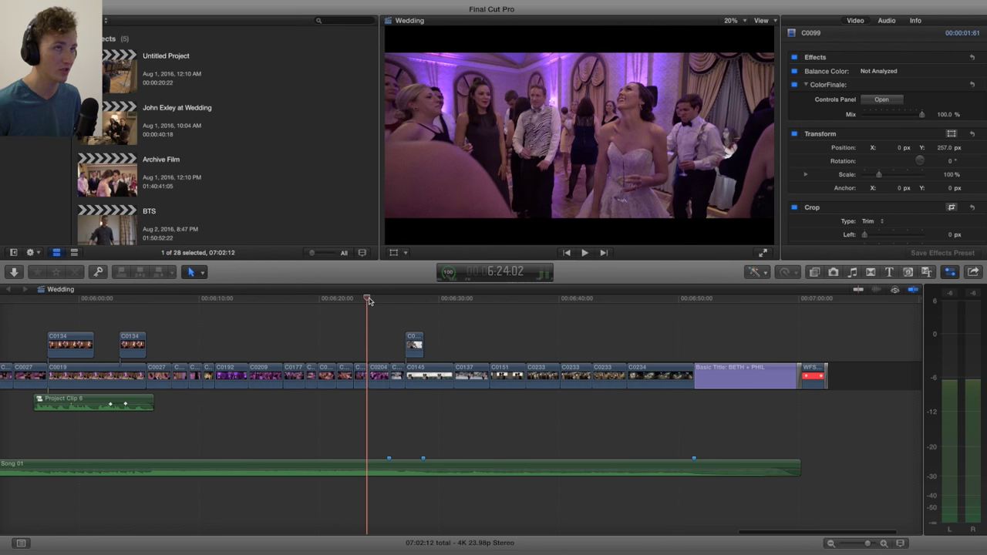
pyautogui.press('space')
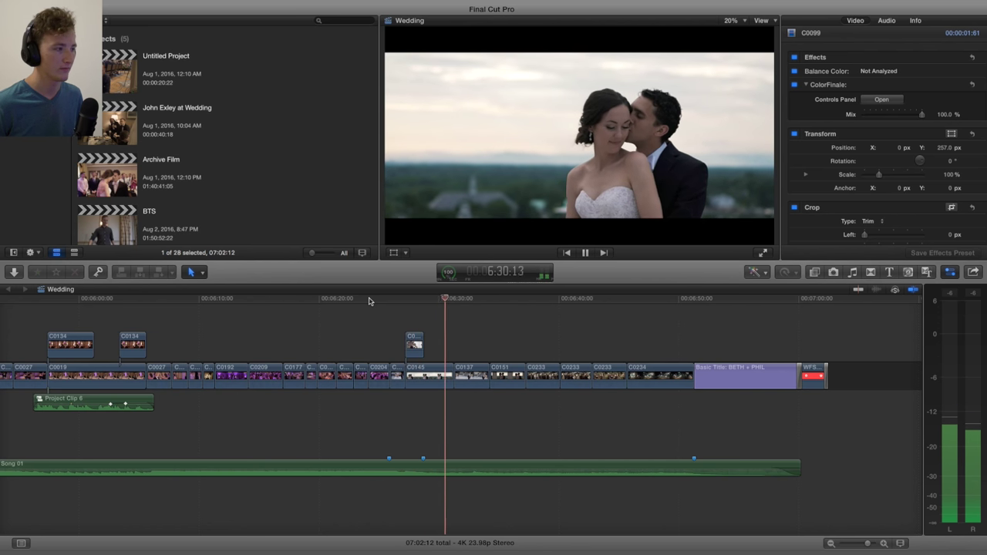
pyautogui.press('space')
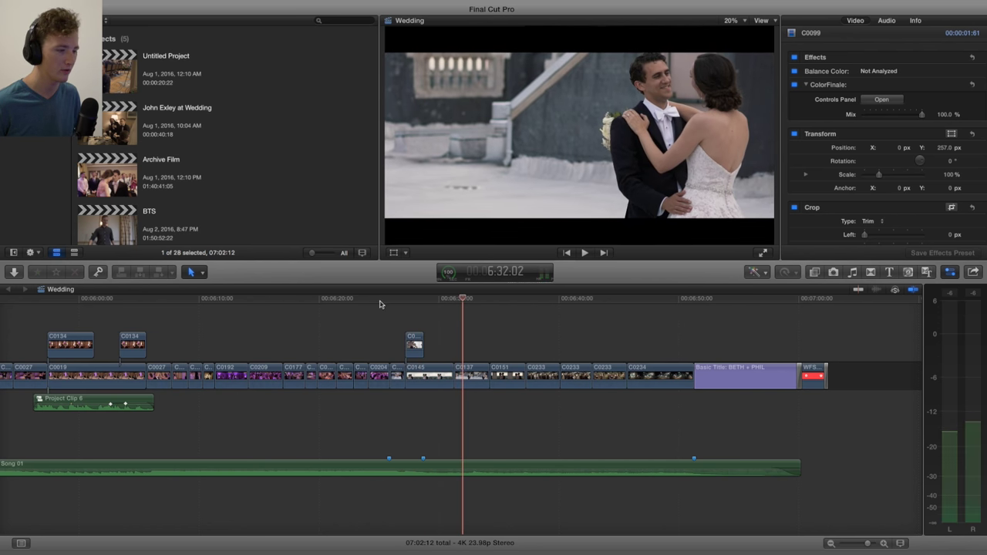
pyautogui.moveTo(392, 303); pyautogui.dragTo(398, 303)
pyautogui.click(397, 376)
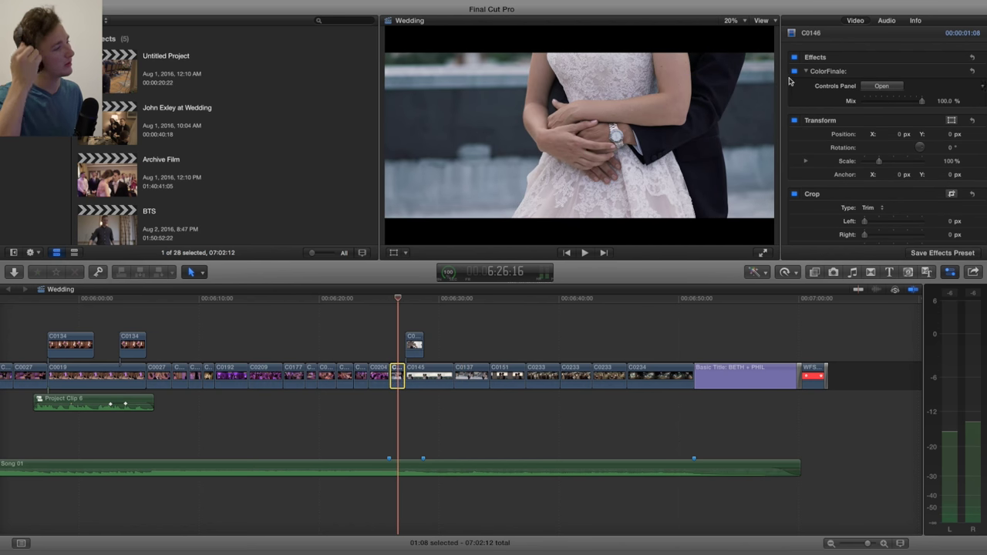
pyautogui.click(795, 71)
pyautogui.click(794, 71)
pyautogui.click(795, 71)
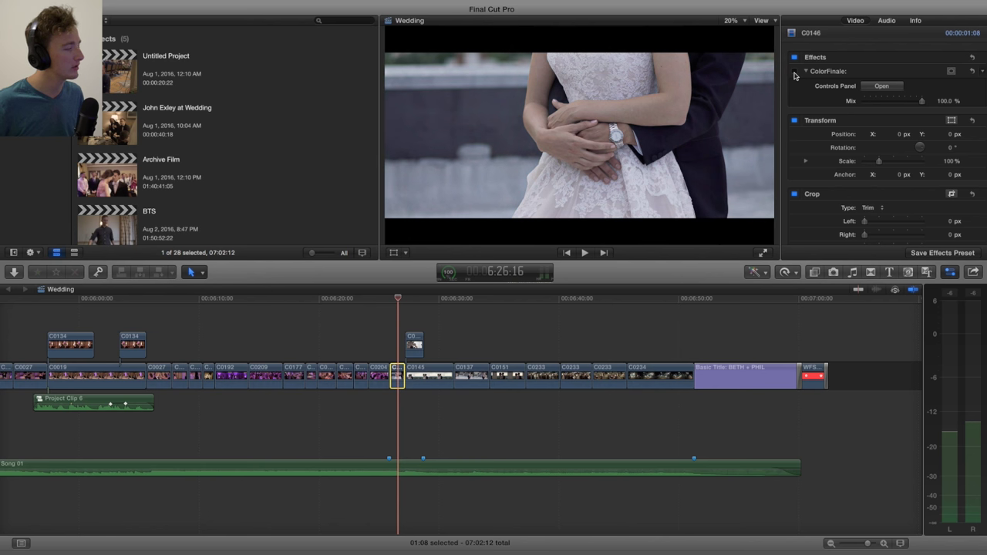
pyautogui.click(794, 71)
pyautogui.click(794, 71)
pyautogui.click(794, 71)
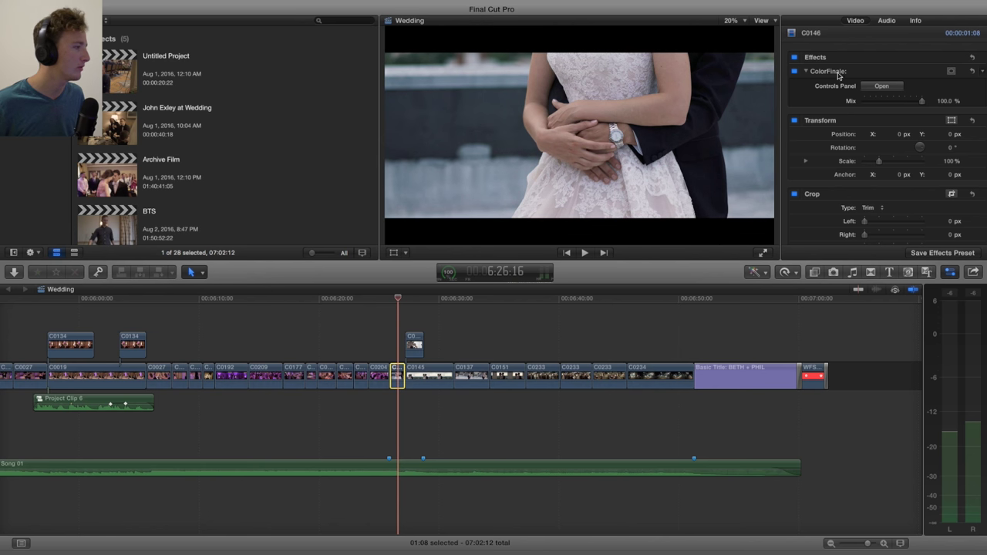
pyautogui.click(874, 87)
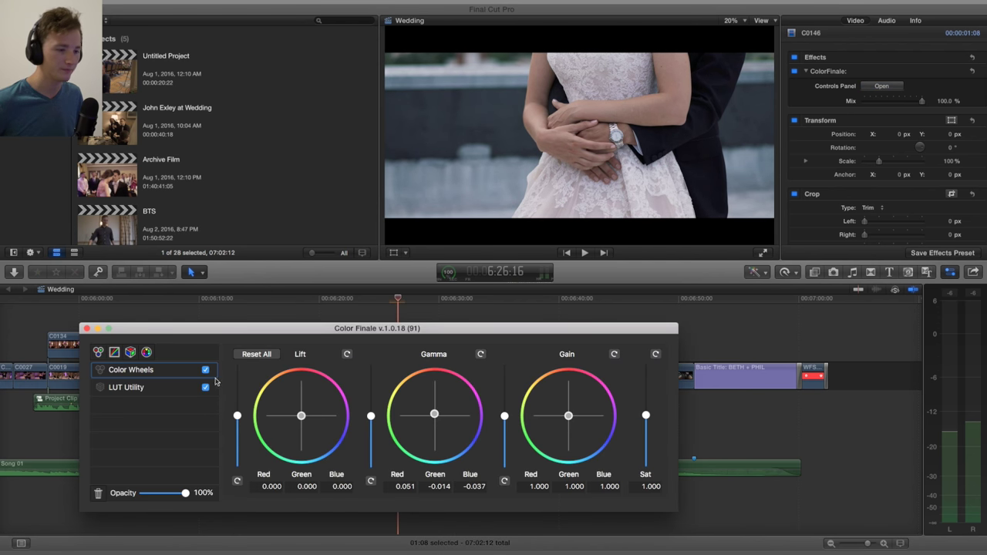
pyautogui.click(128, 389)
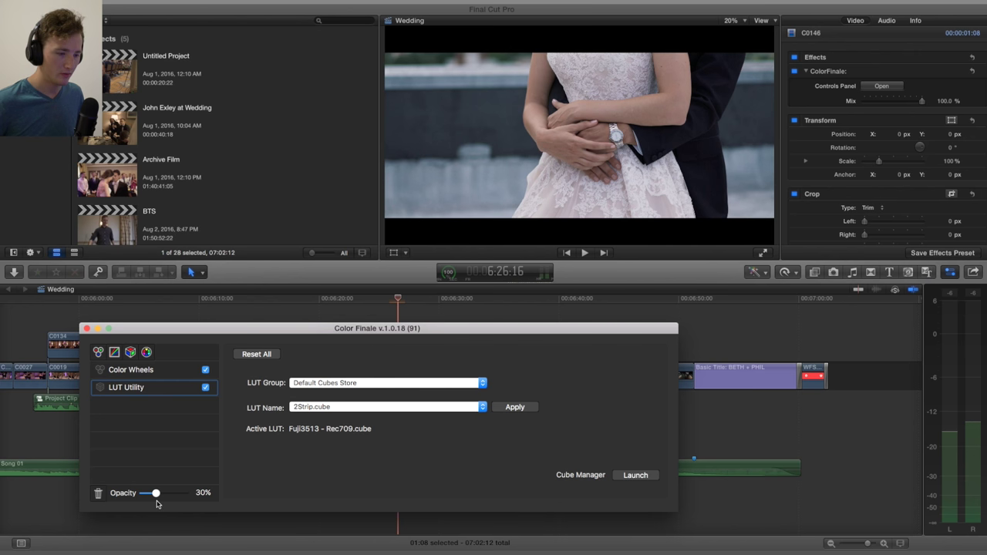
pyautogui.click(157, 373)
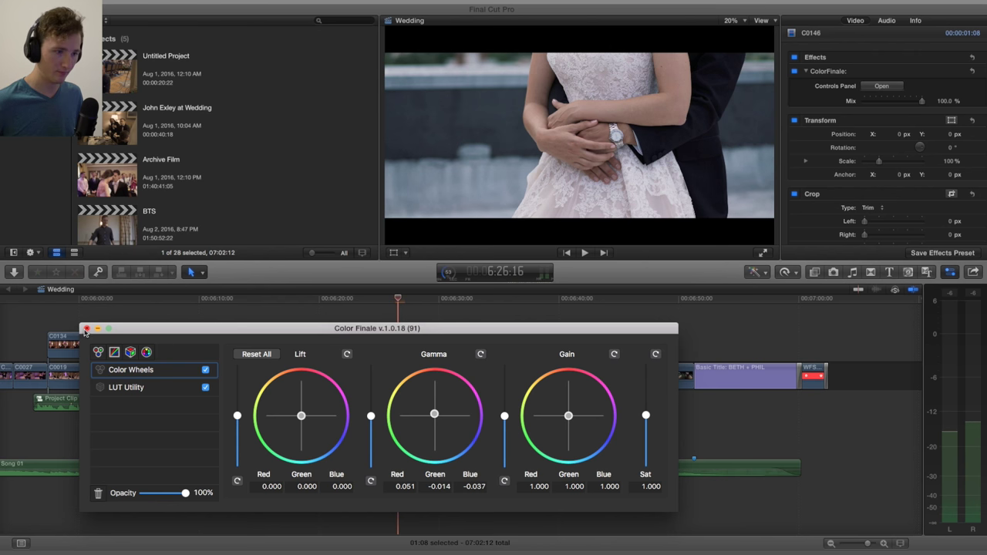
pyautogui.press('super+w')
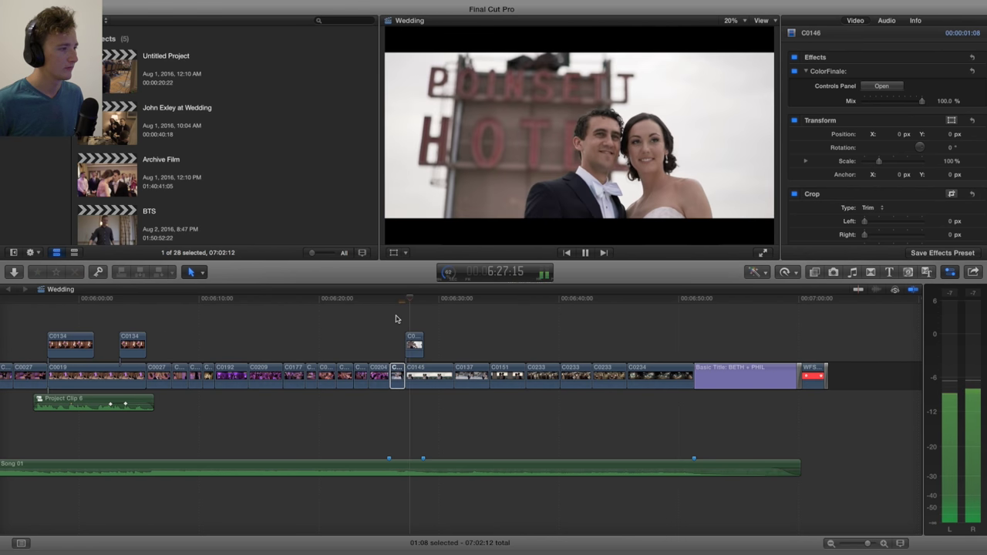
pyautogui.click(415, 342)
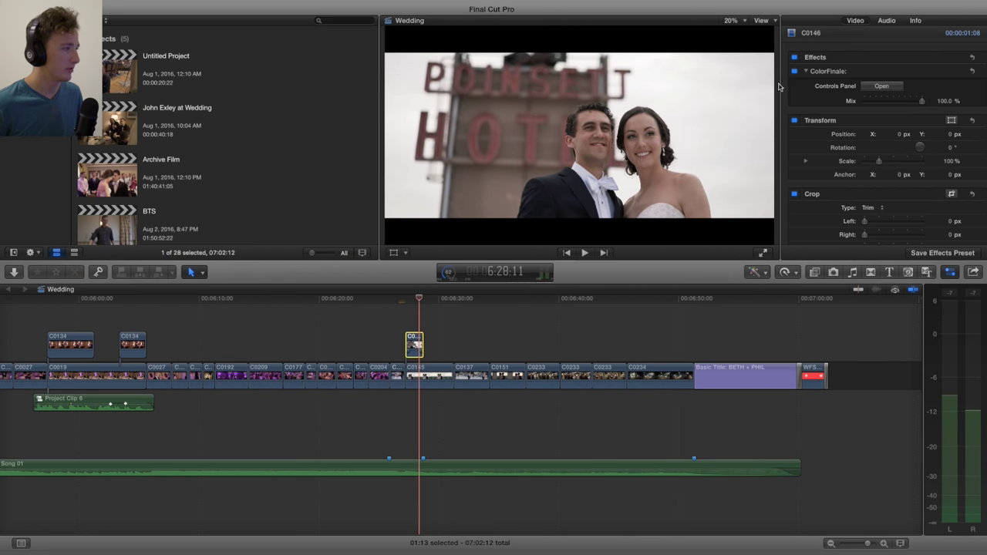
pyautogui.click(795, 71)
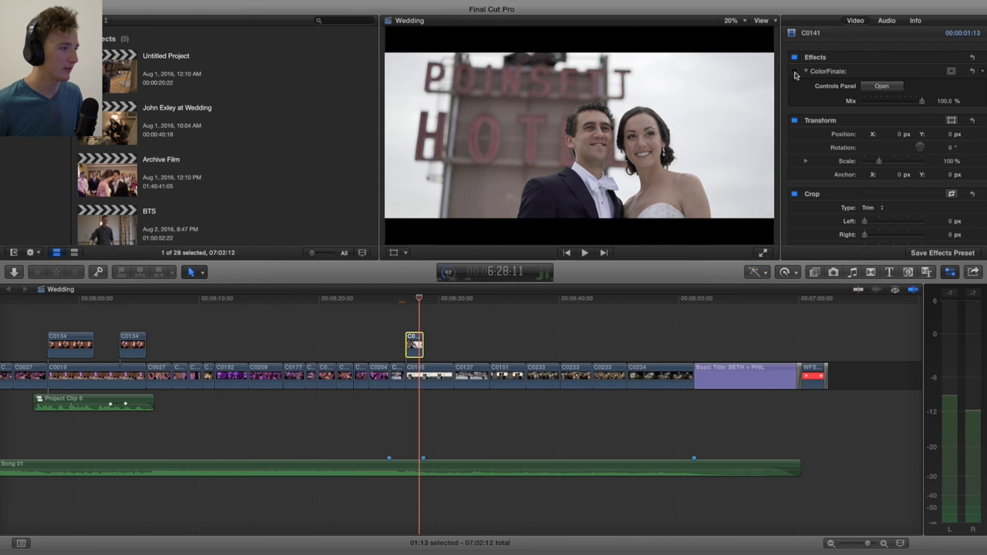
pyautogui.click(794, 72)
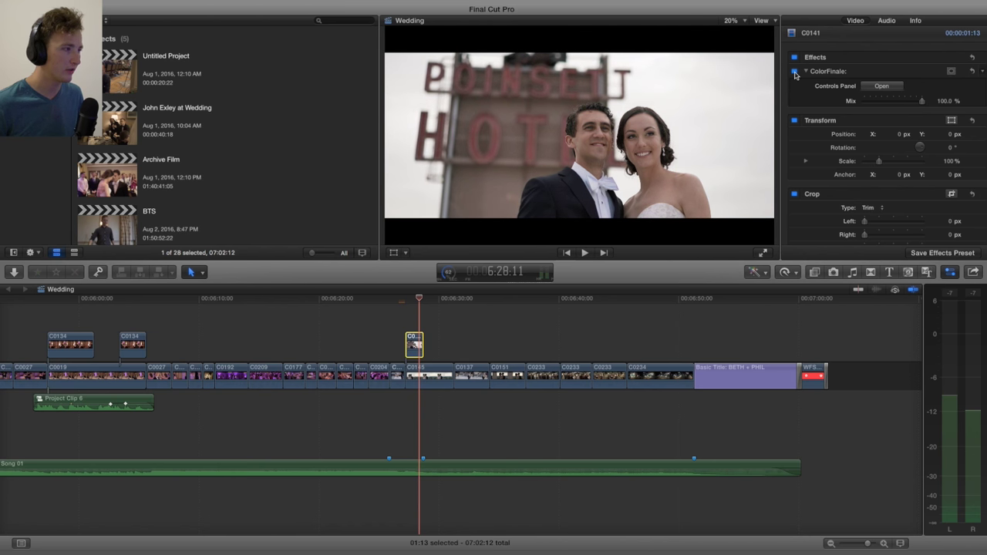
pyautogui.press('space')
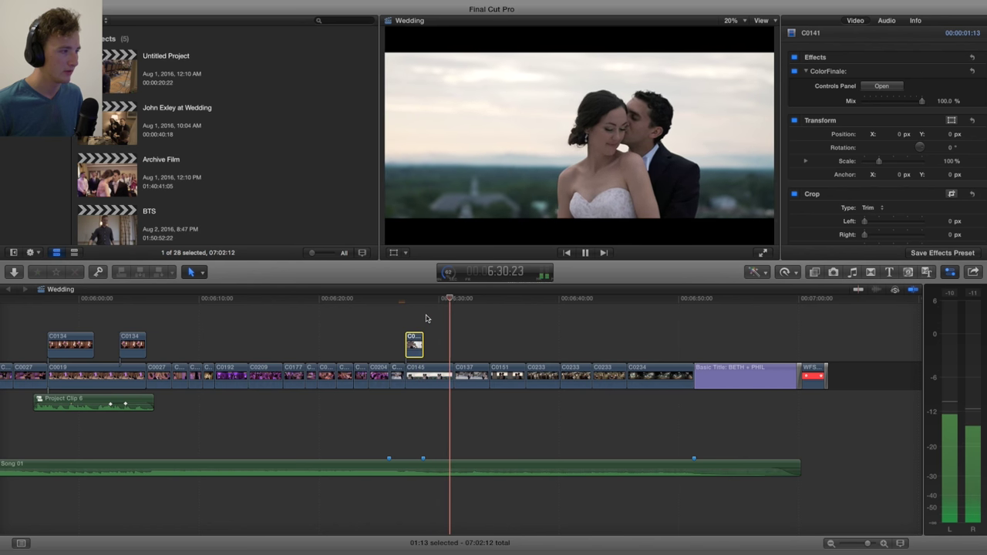
pyautogui.press('space')
pyautogui.click(437, 300)
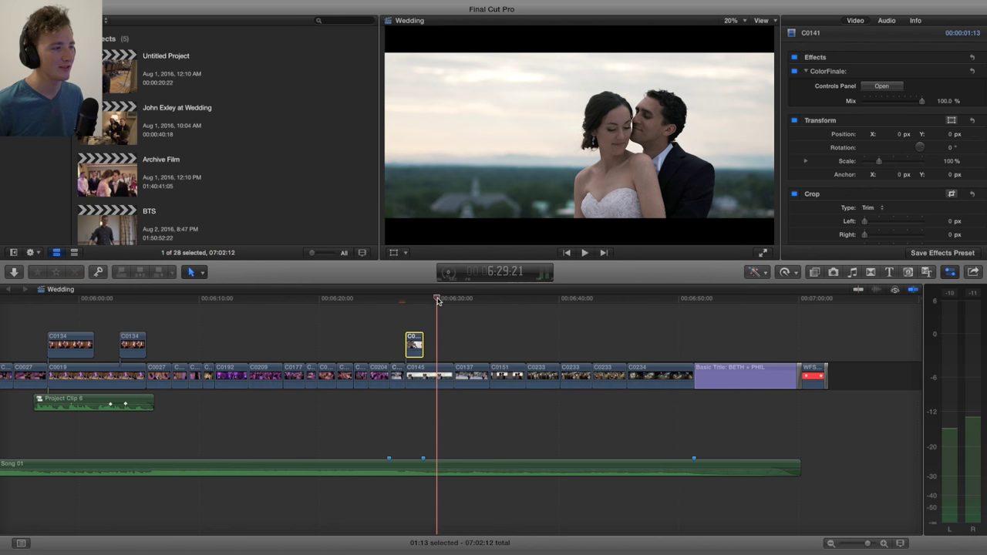
pyautogui.press('space')
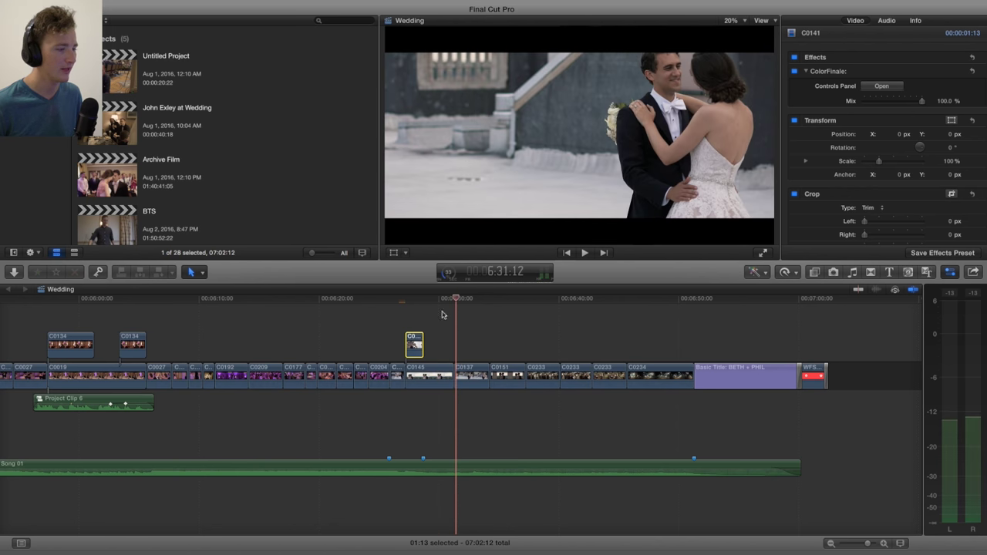
pyautogui.press('space')
pyautogui.click(431, 299)
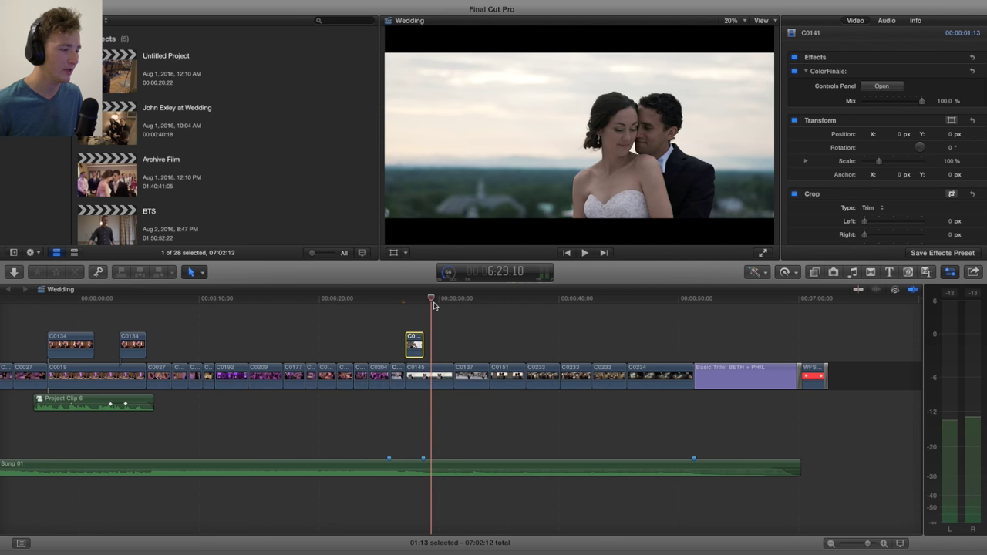
pyautogui.press('space')
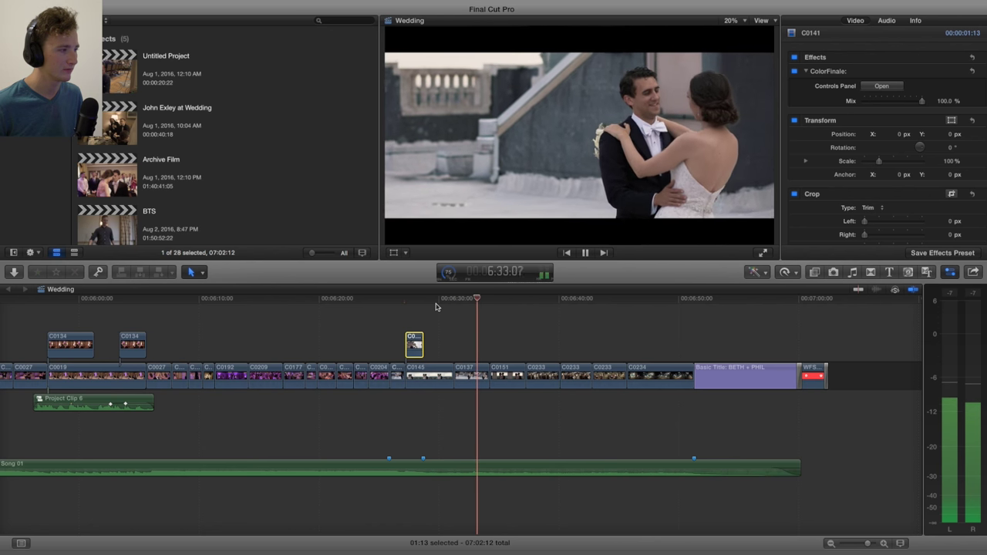
pyautogui.press('space')
pyautogui.click(461, 302)
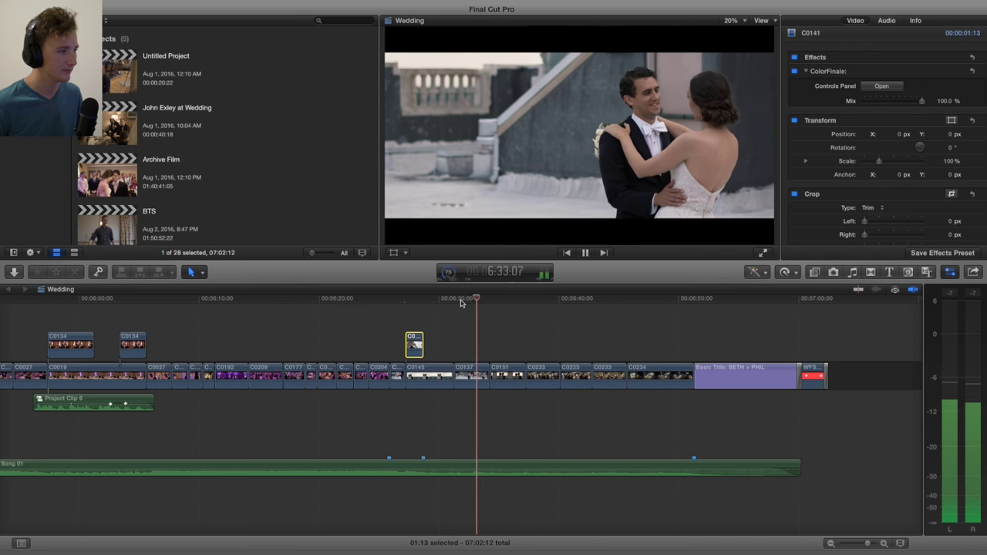
pyautogui.hscroll(5, 461, 304)
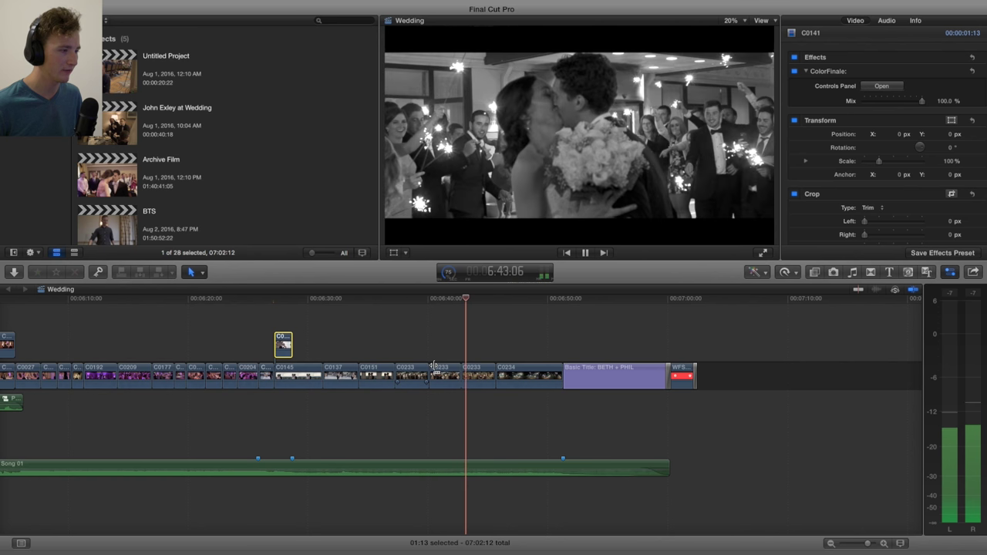
pyautogui.press('space')
pyautogui.click(443, 376)
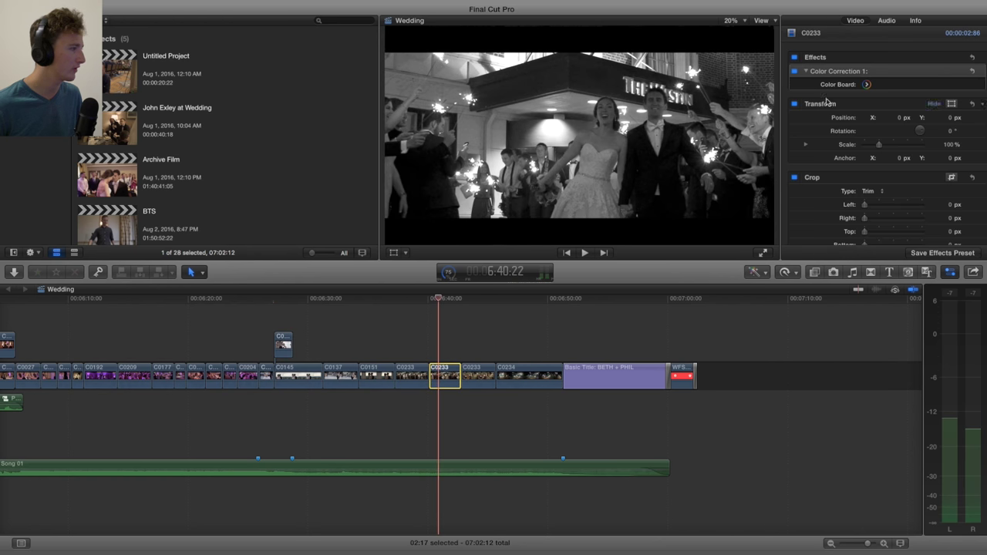
pyautogui.click(430, 300)
pyautogui.press('space')
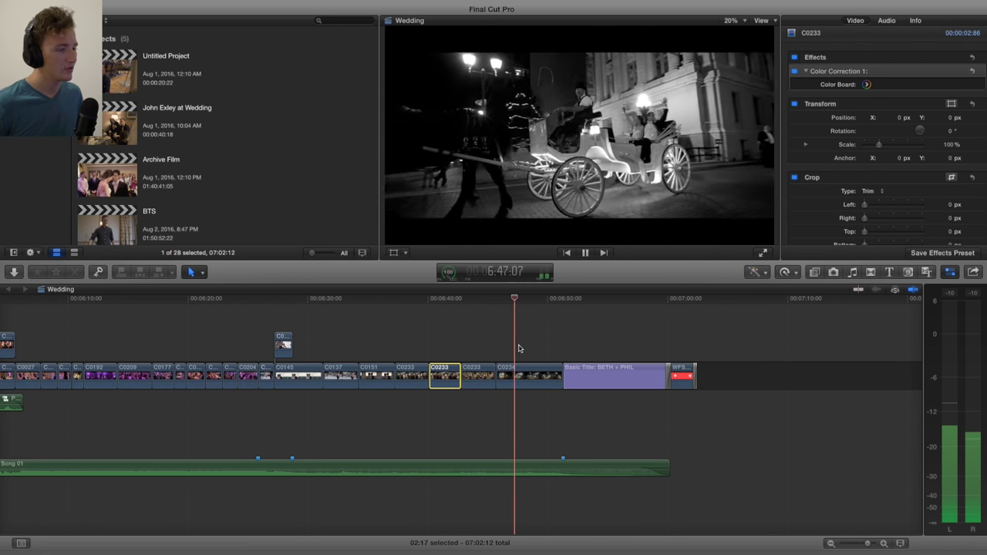
pyautogui.press('space')
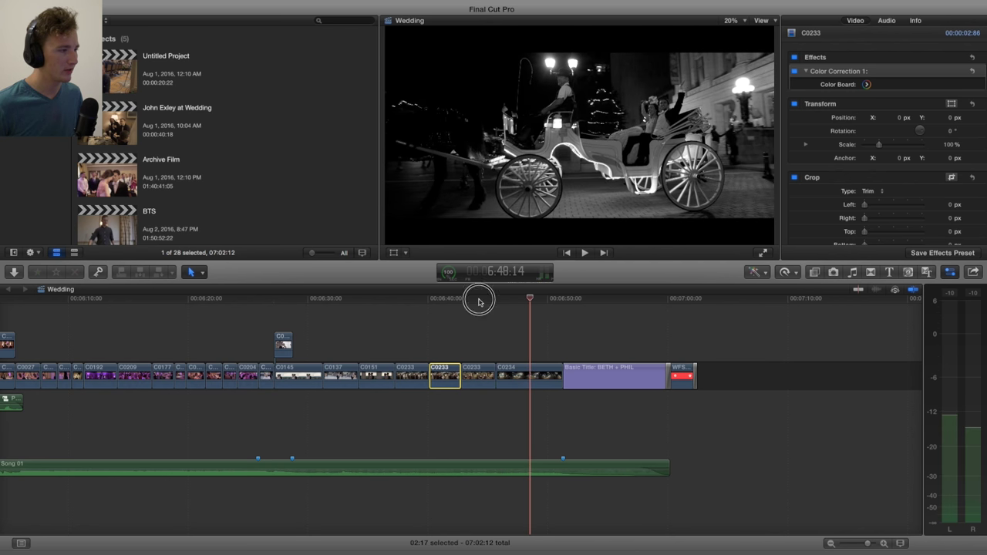
pyautogui.click(478, 302)
pyautogui.click(513, 301)
pyautogui.click(476, 301)
pyautogui.click(518, 303)
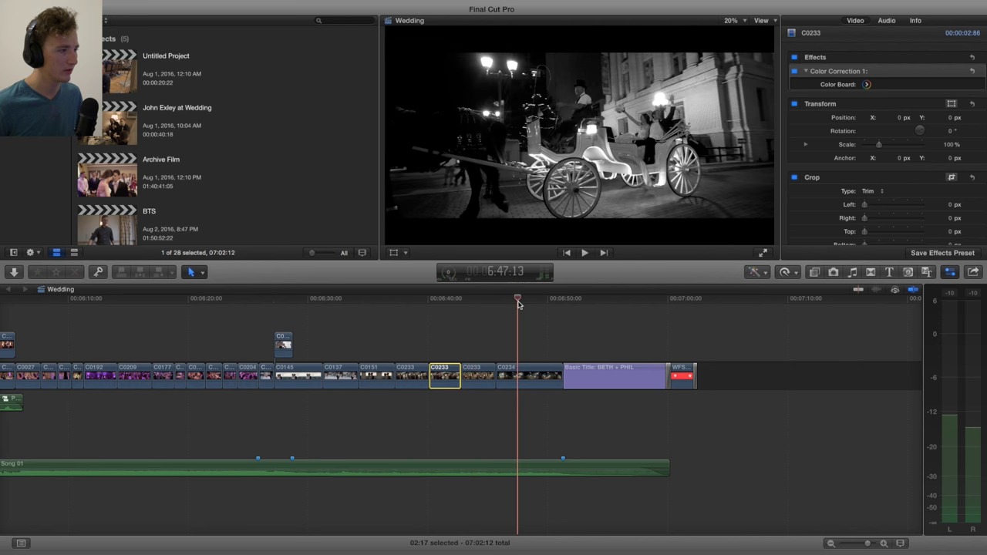
pyautogui.press('space')
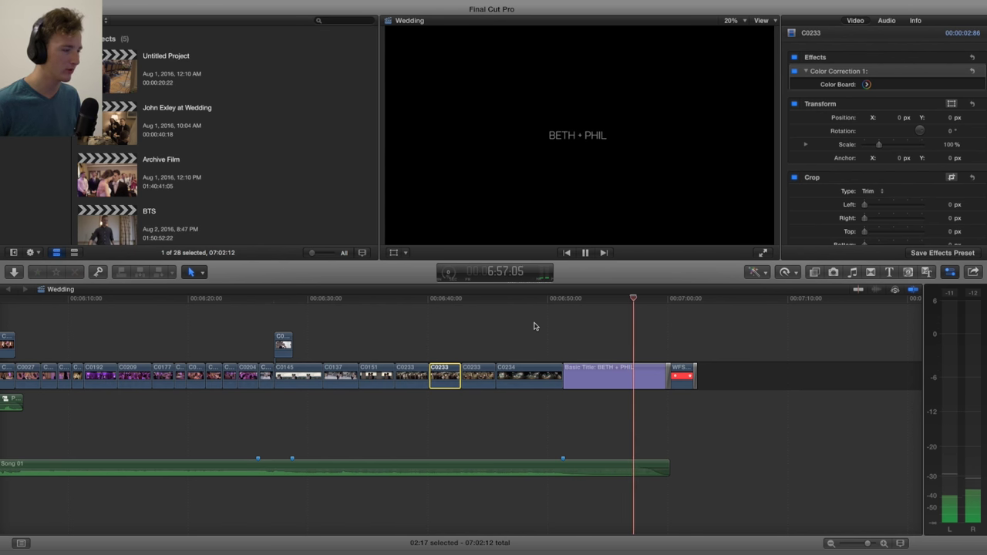
pyautogui.press('space')
pyautogui.moveTo(567, 301); pyautogui.dragTo(607, 309)
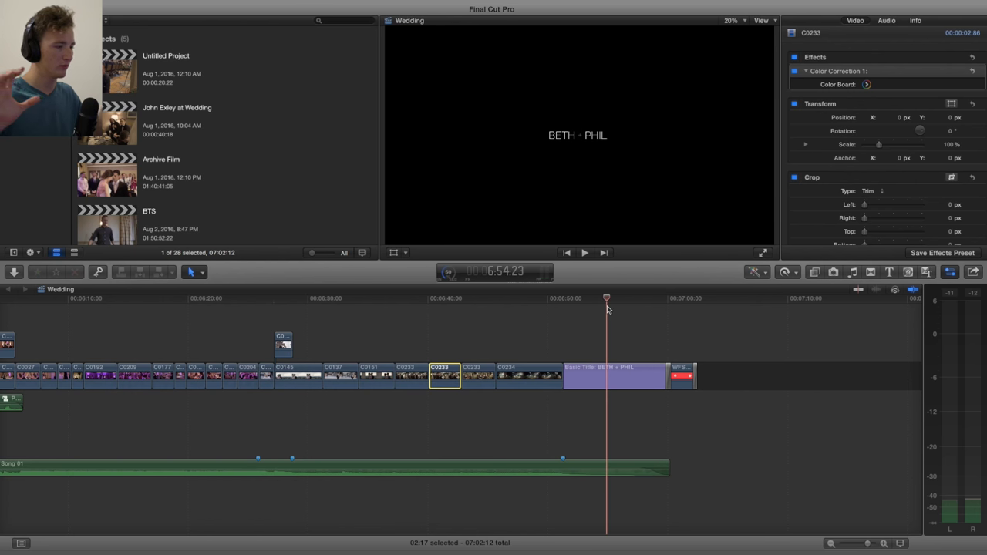
pyautogui.press('space')
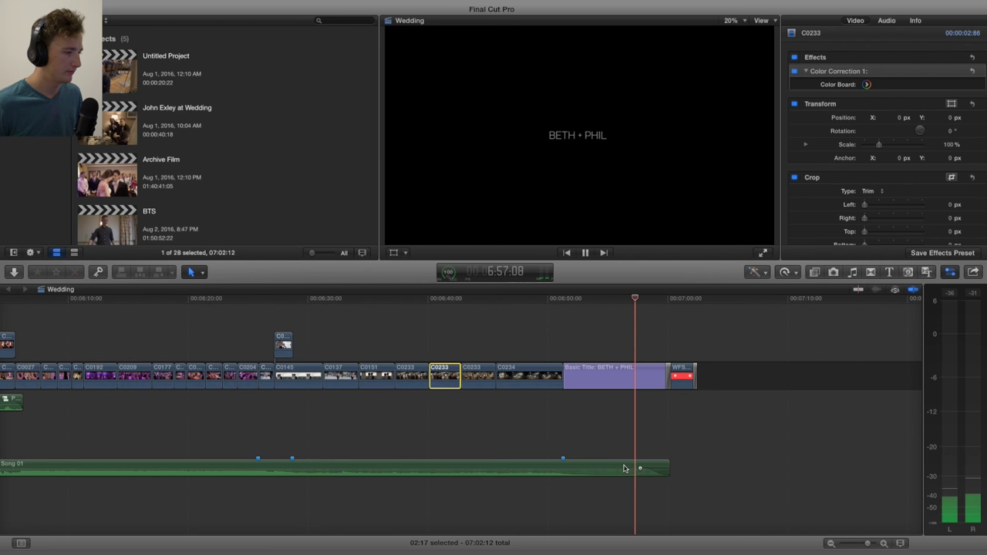
pyautogui.press('space')
# Step: Fit the entire 7:02:12 Wedding edit in the timeline, through the closing name title
pyautogui.hotkey('shift', 'z')
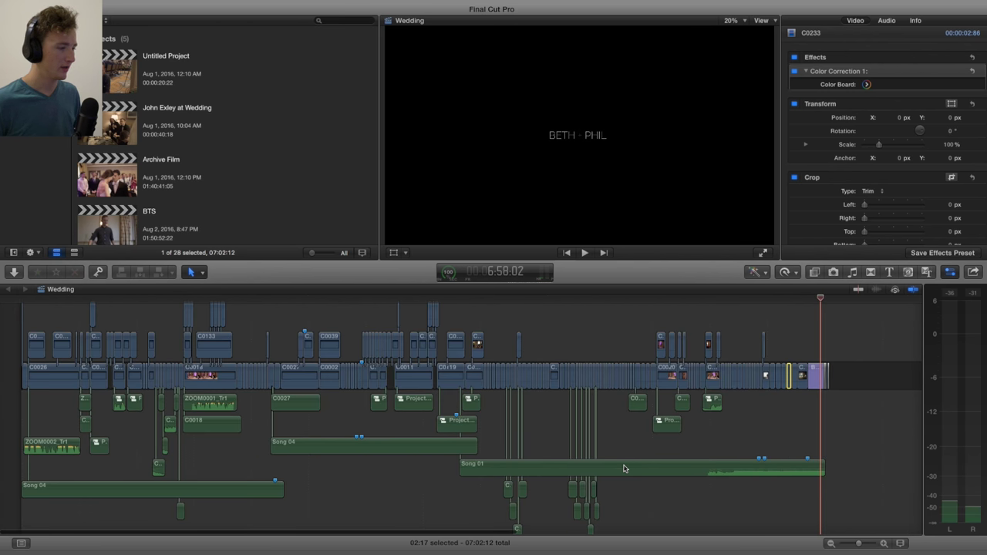